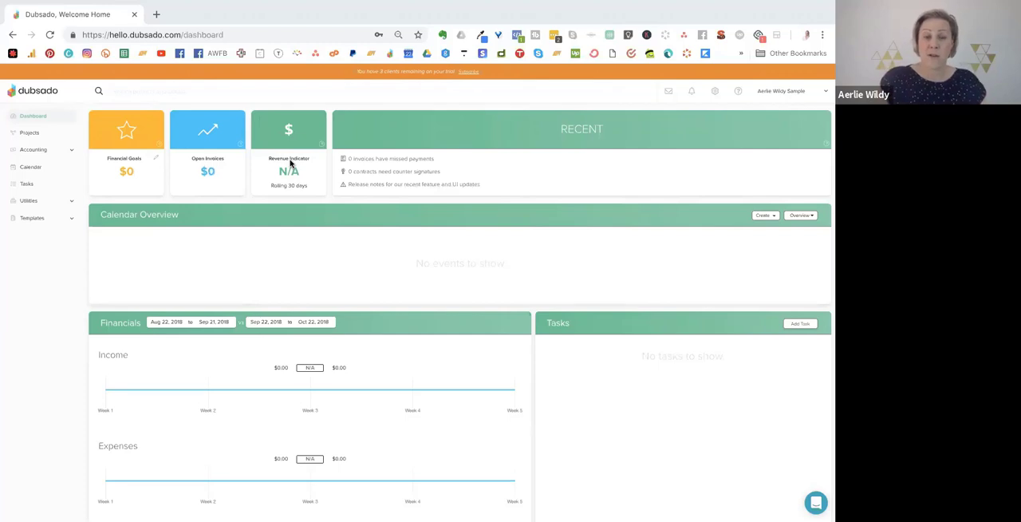
# Examine the financial goal form and its time frame choices, closing it without saving a goal.
pyautogui.click(155, 161)
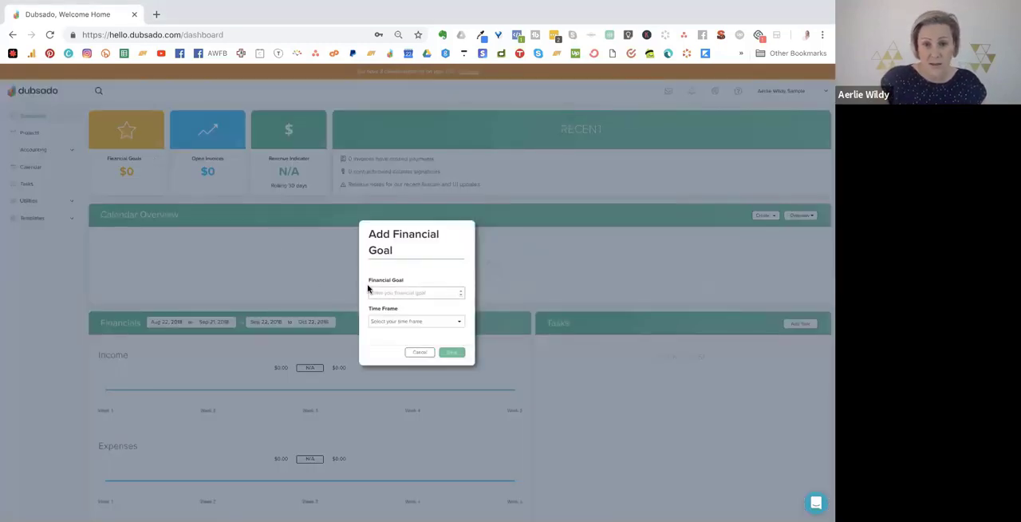
pyautogui.click(415, 324)
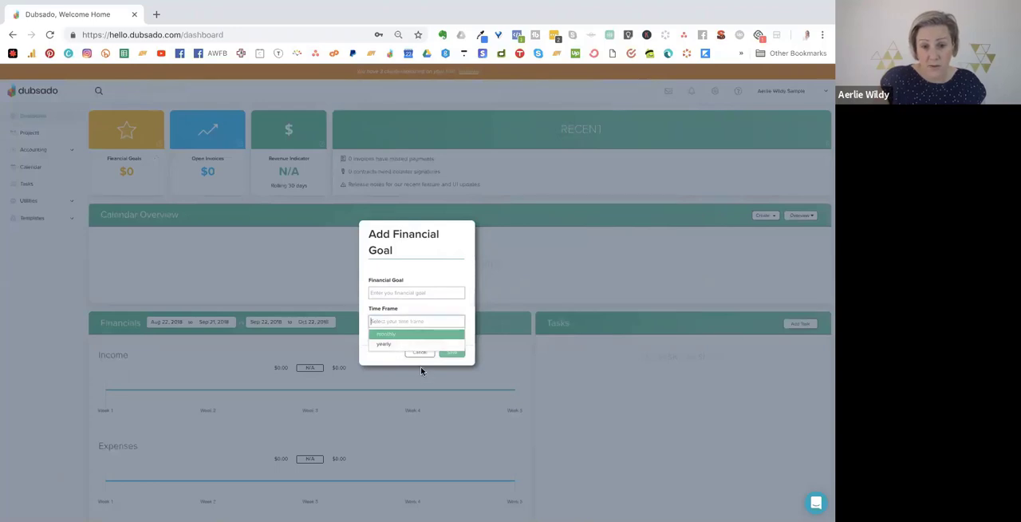
pyautogui.click(423, 354)
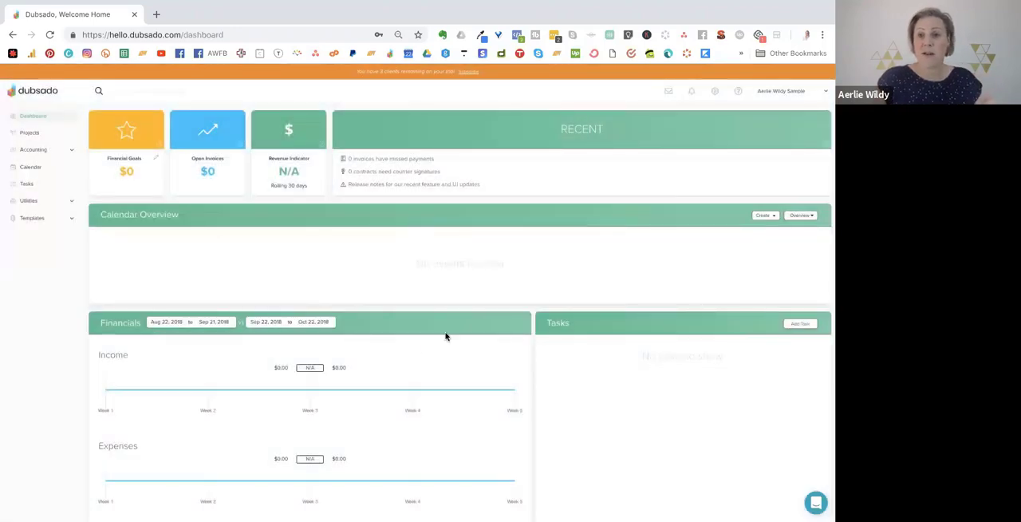
# Examine the calendar overview's creation and display options and the financials section of the dashboard.
pyautogui.click(768, 215)
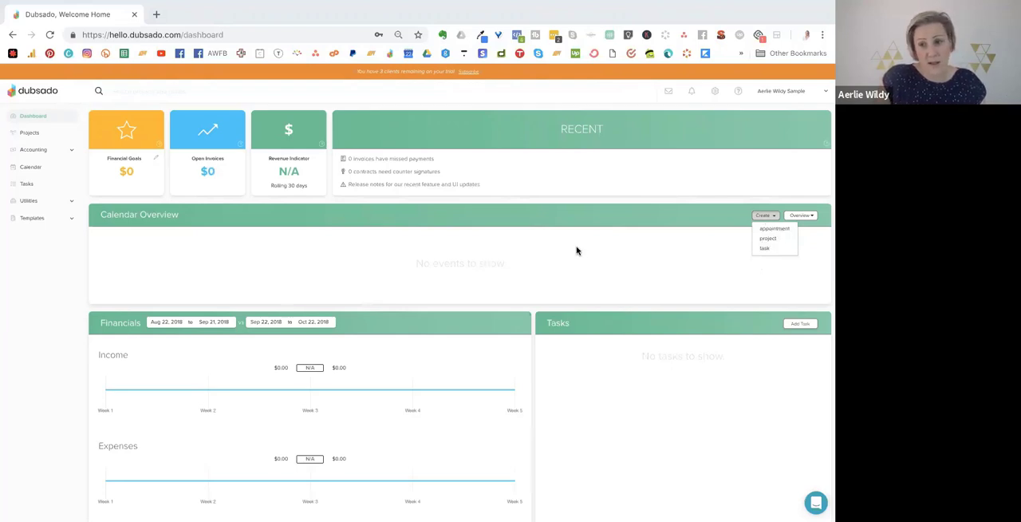
pyautogui.click(804, 215)
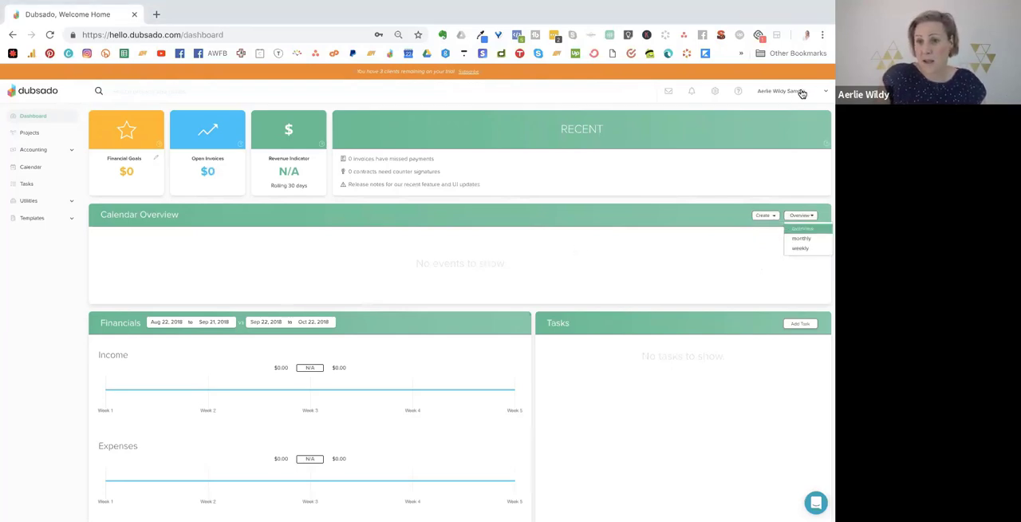
pyautogui.scroll(-2, 475, 238)
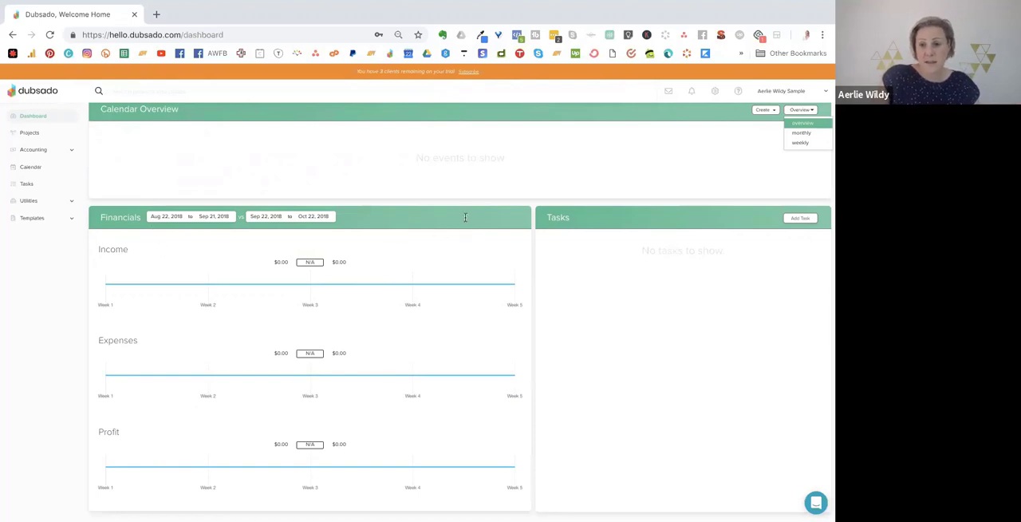
pyautogui.click(114, 213)
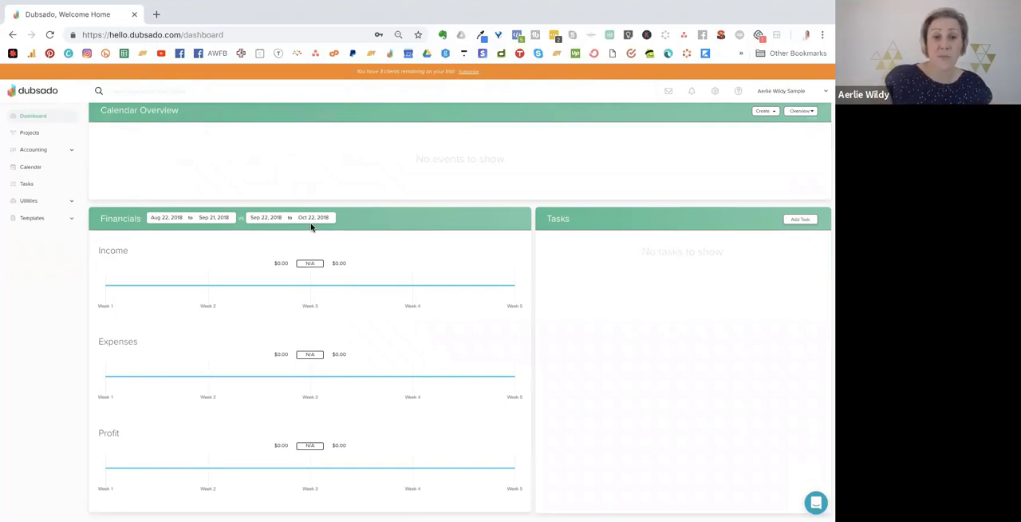
# Open the projects list and enlarge the page zoom to 100%.
pyautogui.click(31, 134)
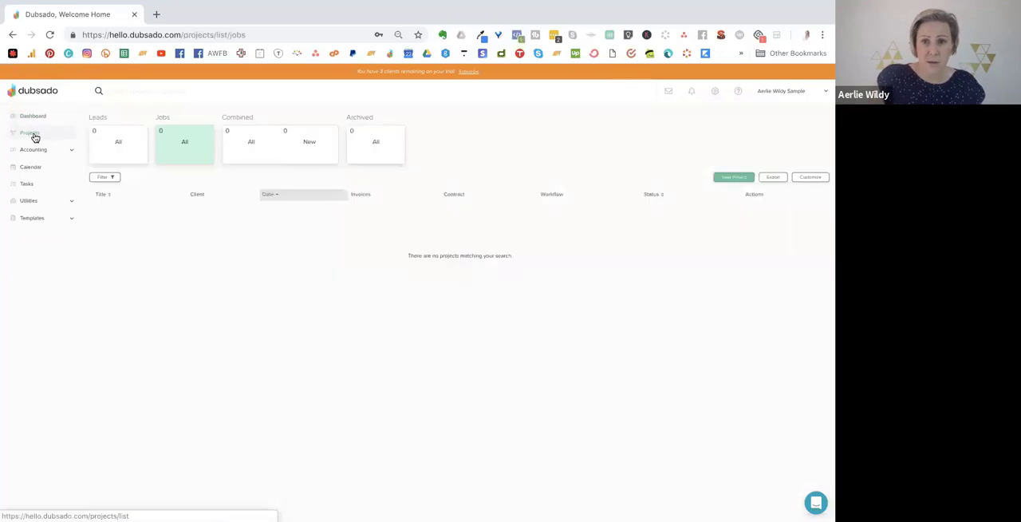
pyautogui.click(823, 34)
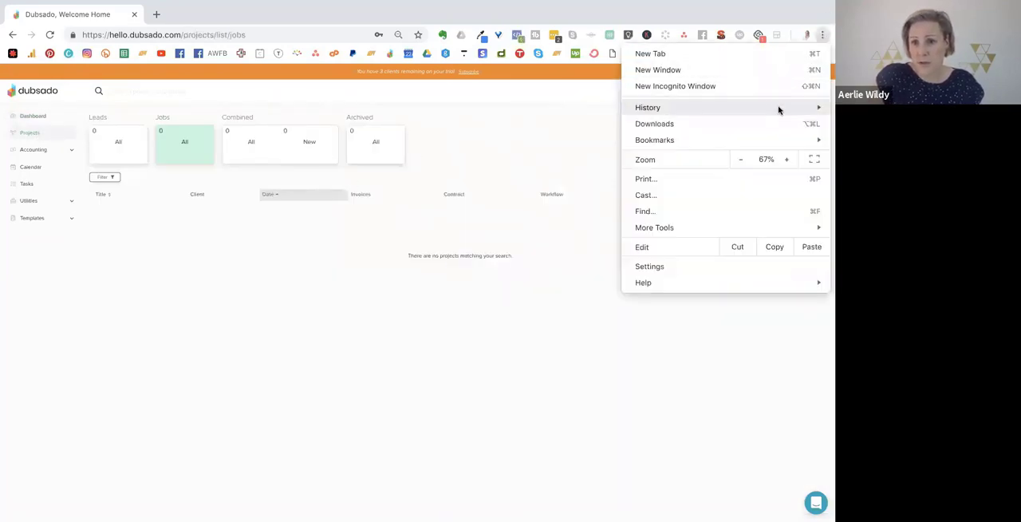
pyautogui.click(787, 160)
pyautogui.click(787, 160)
pyautogui.click(787, 160)
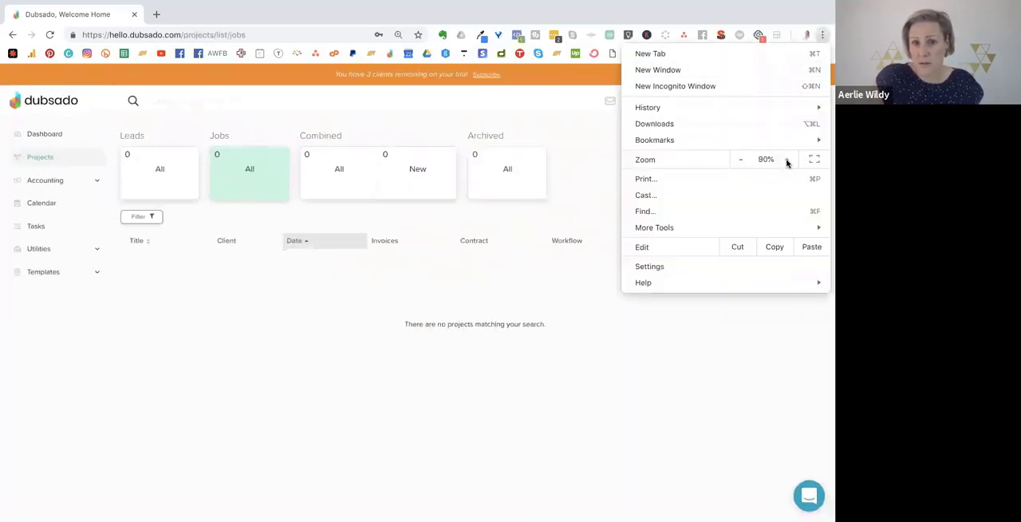
pyautogui.click(787, 160)
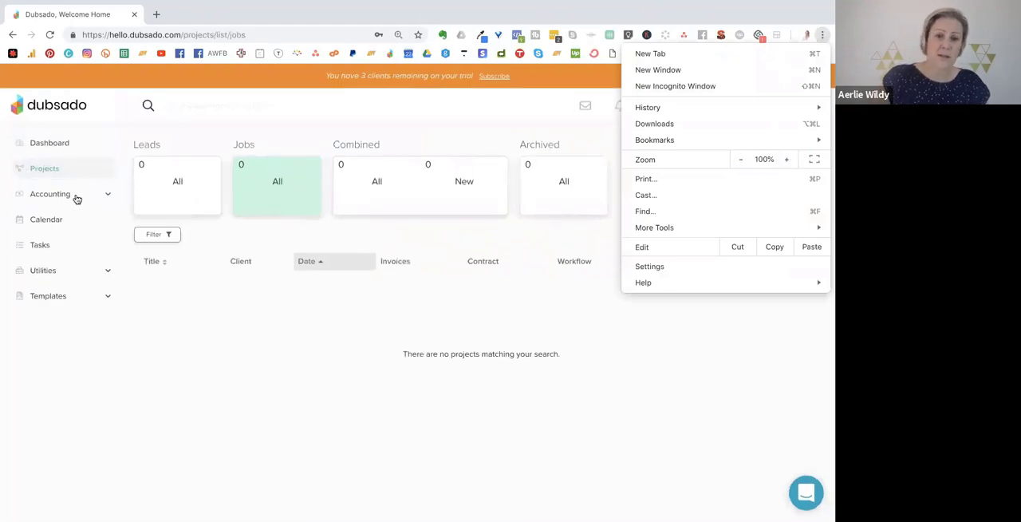
pyautogui.click(61, 171)
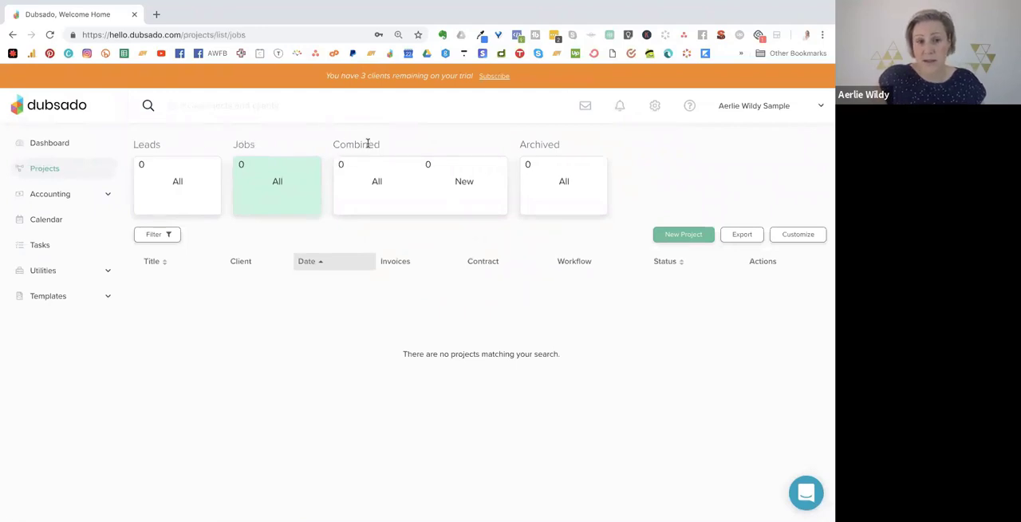
# Start a new project and title it "Systems Coaching".
pyautogui.click(673, 236)
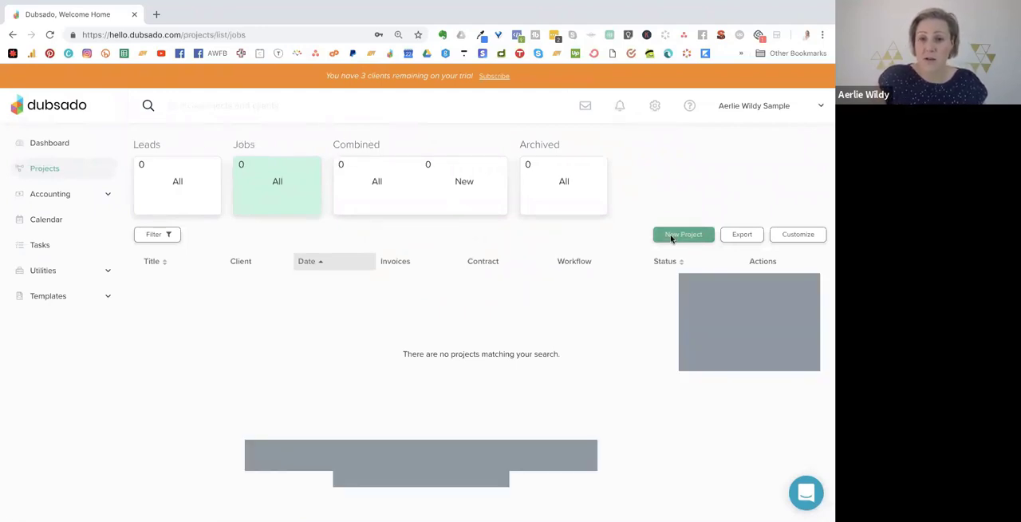
pyautogui.click(490, 224)
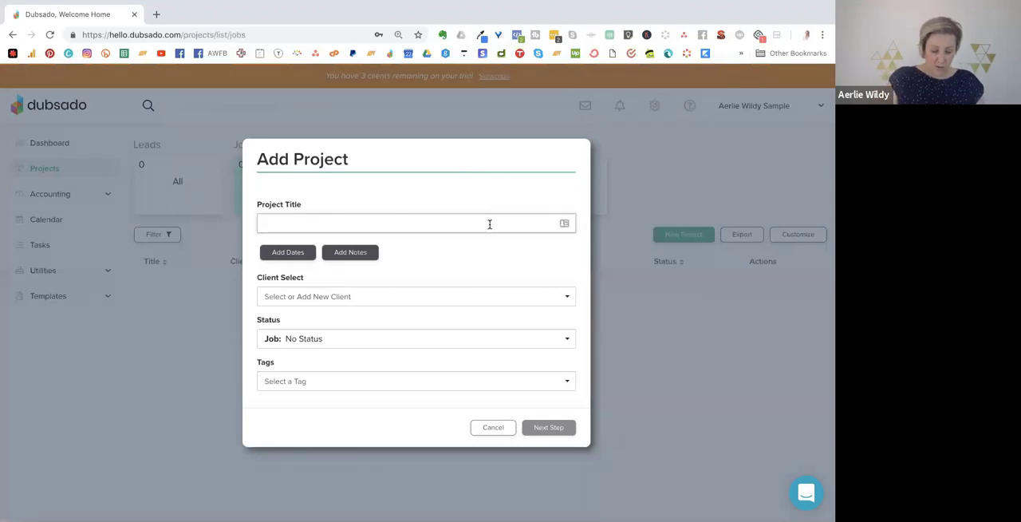
pyautogui.write('Systems ')
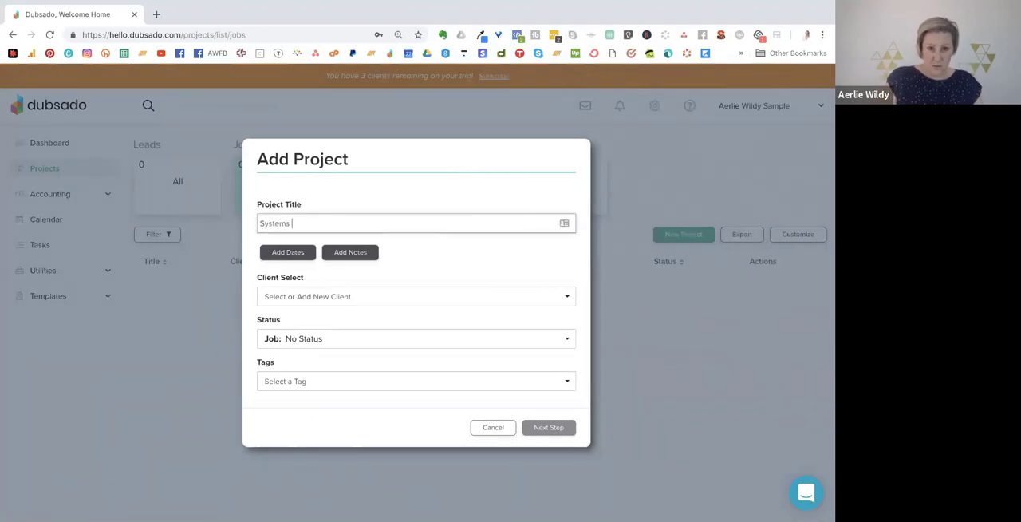
pyautogui.write('Coaching')
# Choose to create a new client for the project and enter the client's first and last name.
pyautogui.click(382, 296)
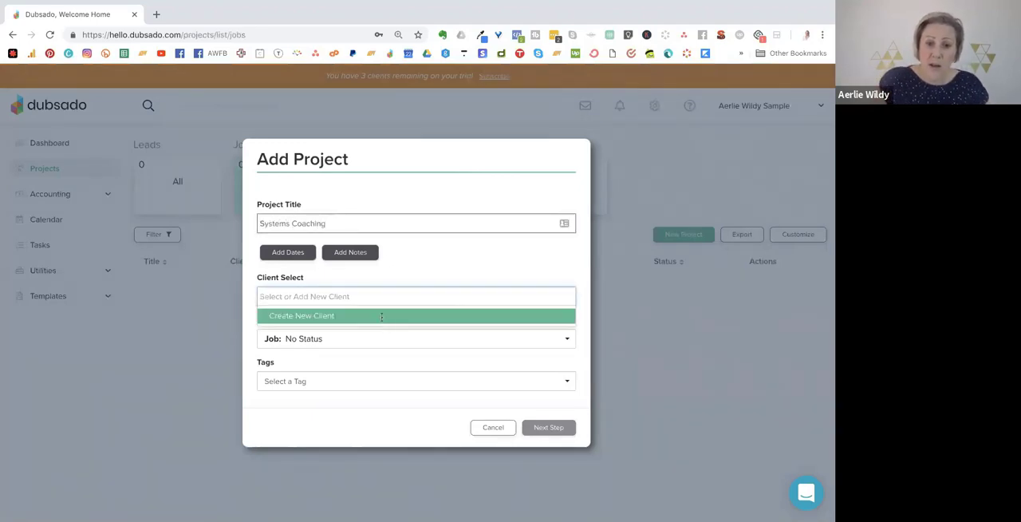
pyautogui.click(382, 315)
pyautogui.click(349, 281)
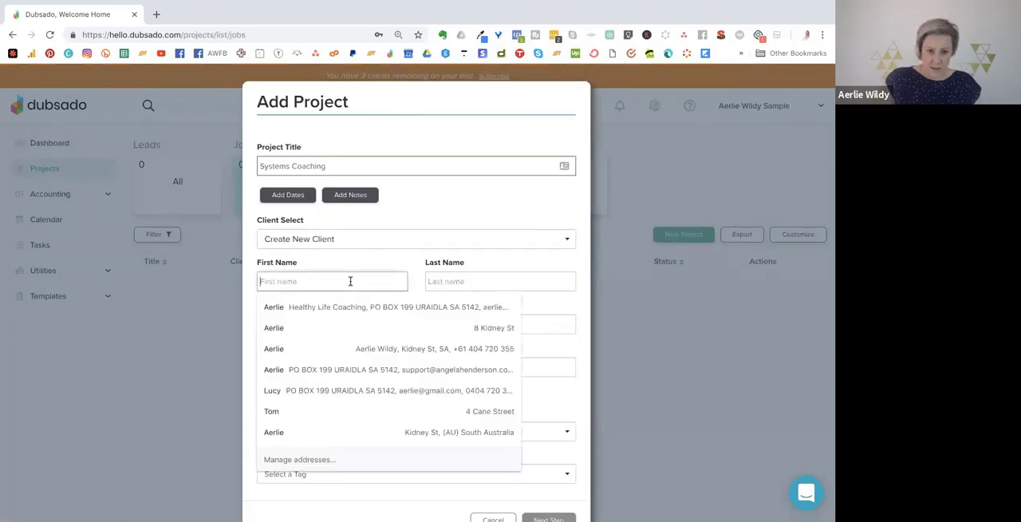
pyautogui.write('Test')
pyautogui.click(472, 280)
pyautogui.write('Tes')
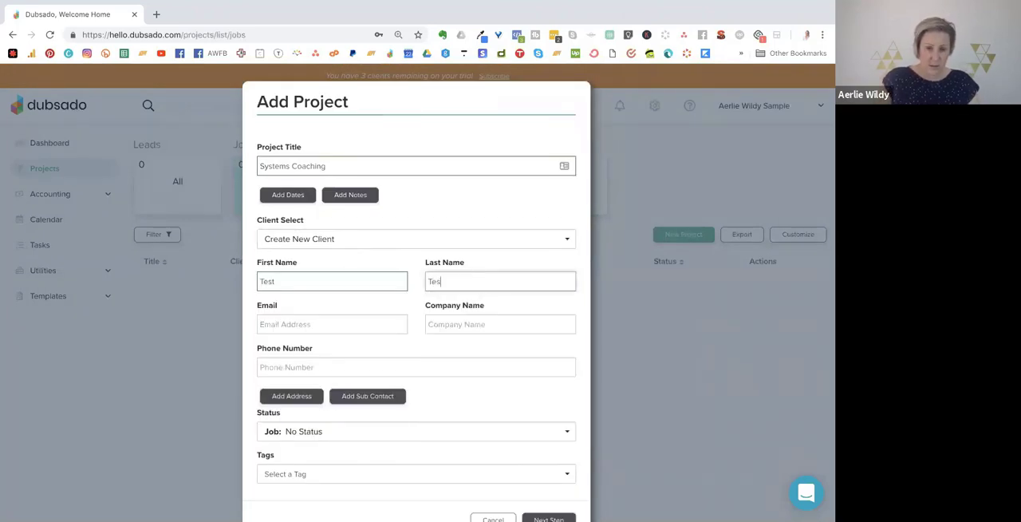
pyautogui.write('ter')
# Fill in the client's email and the company name Healthy Life Coaching from saved details, leaving the phone number empty.
pyautogui.click(347, 324)
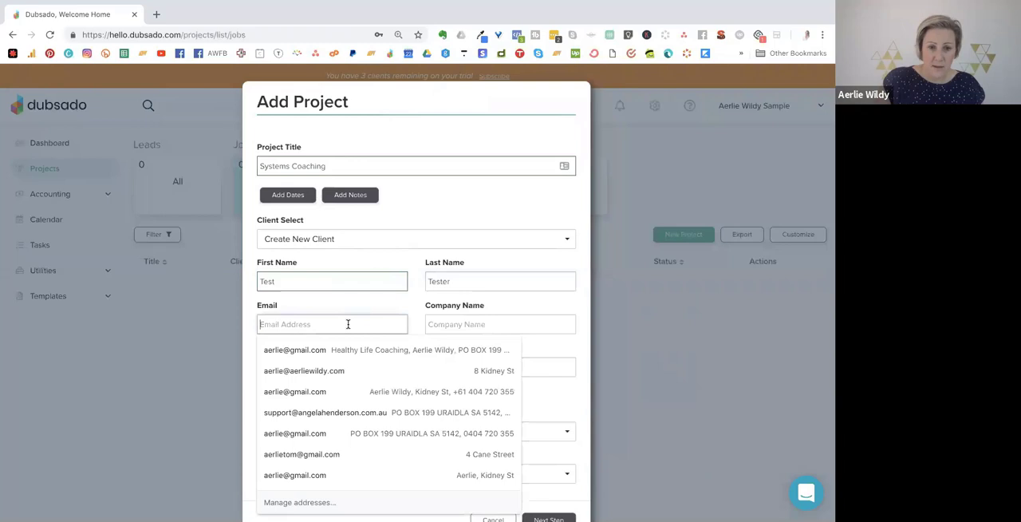
pyautogui.click(317, 351)
pyautogui.moveTo(341, 367); pyautogui.dragTo(255, 369)
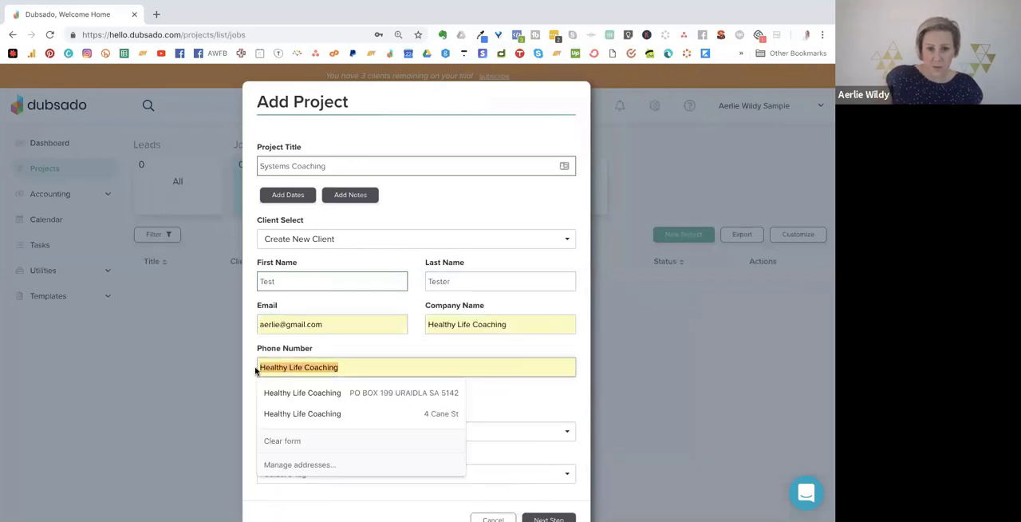
pyautogui.press('BackSpace')
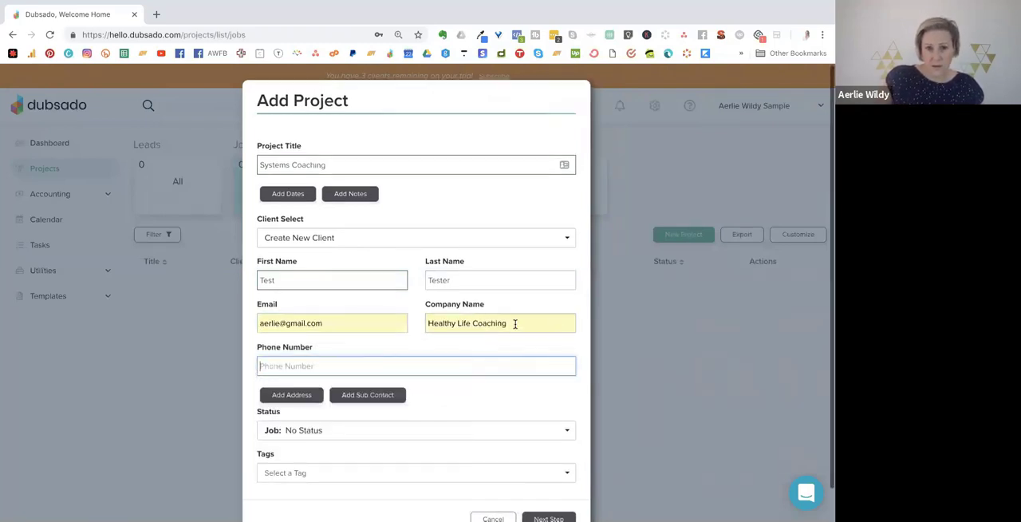
# Set the project's status to No Status in the Lead group.
pyautogui.scroll(-1, 515, 325)
pyautogui.click(387, 397)
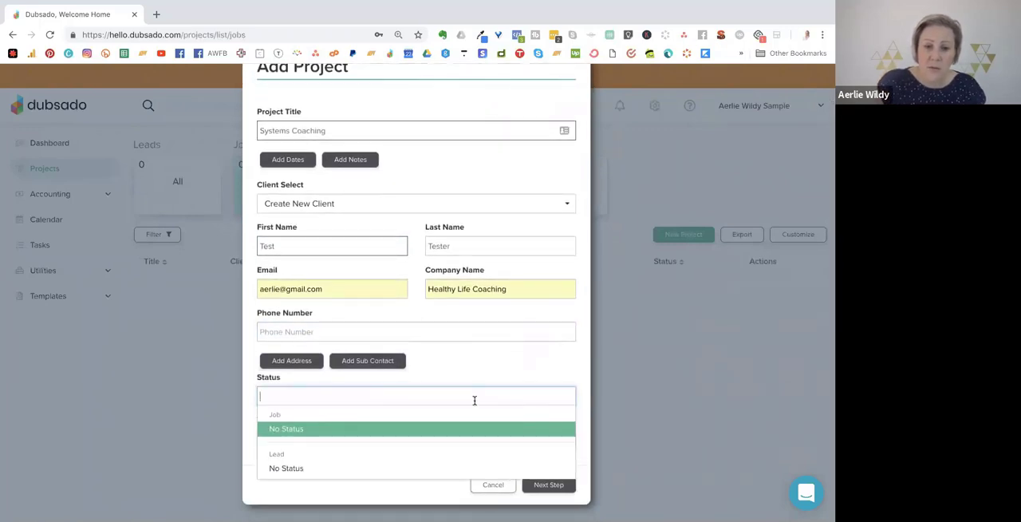
pyautogui.press('Down')
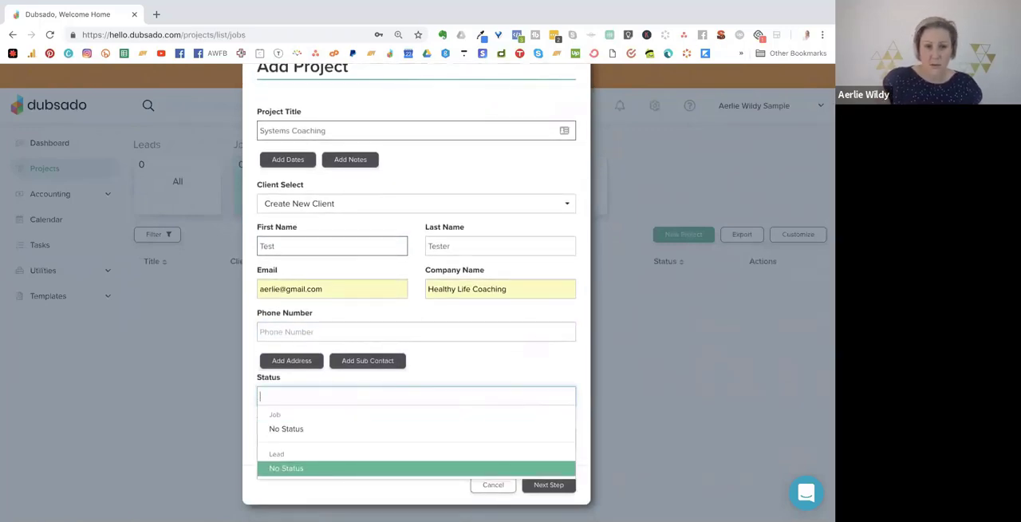
pyautogui.press('Return')
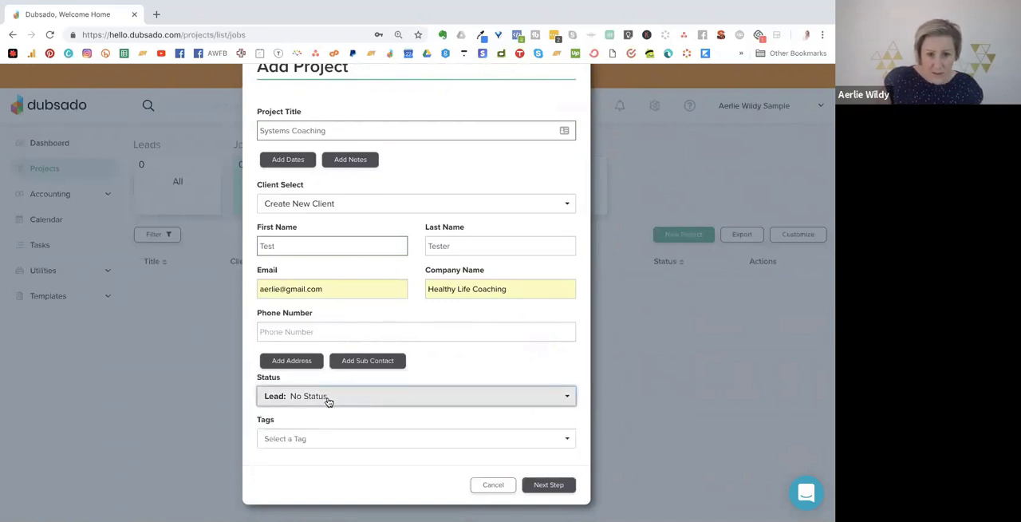
pyautogui.click(327, 399)
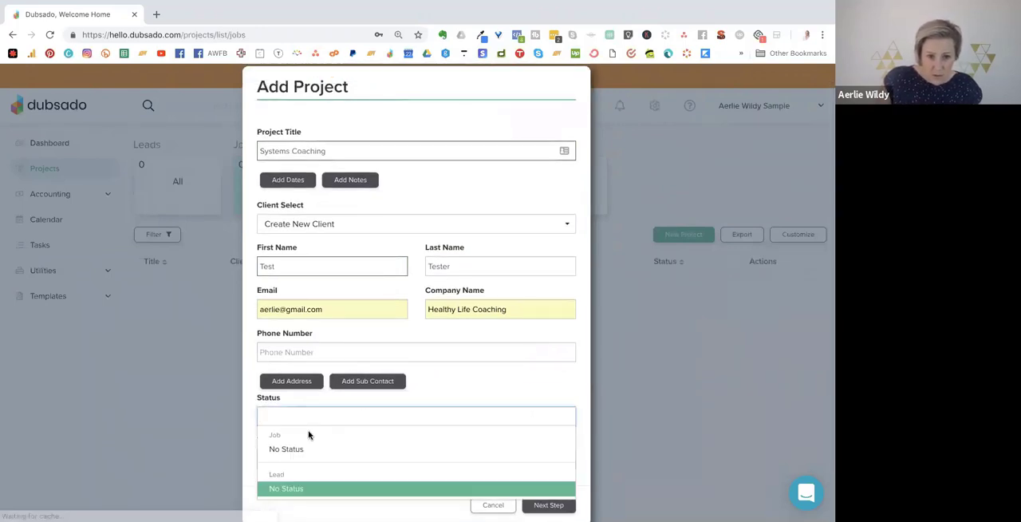
pyautogui.click(272, 494)
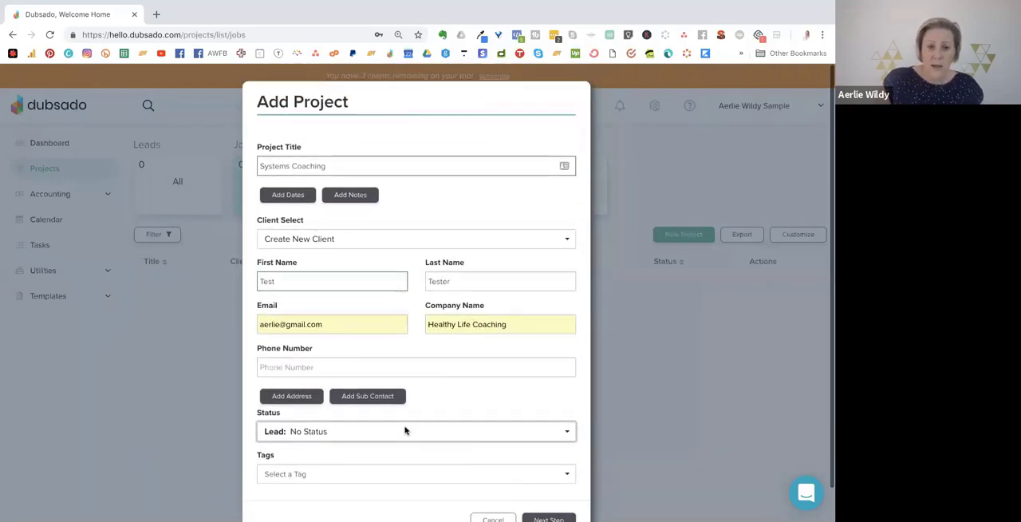
# Create a new tag "Systems" for the project and submit the project form.
pyautogui.click(299, 479)
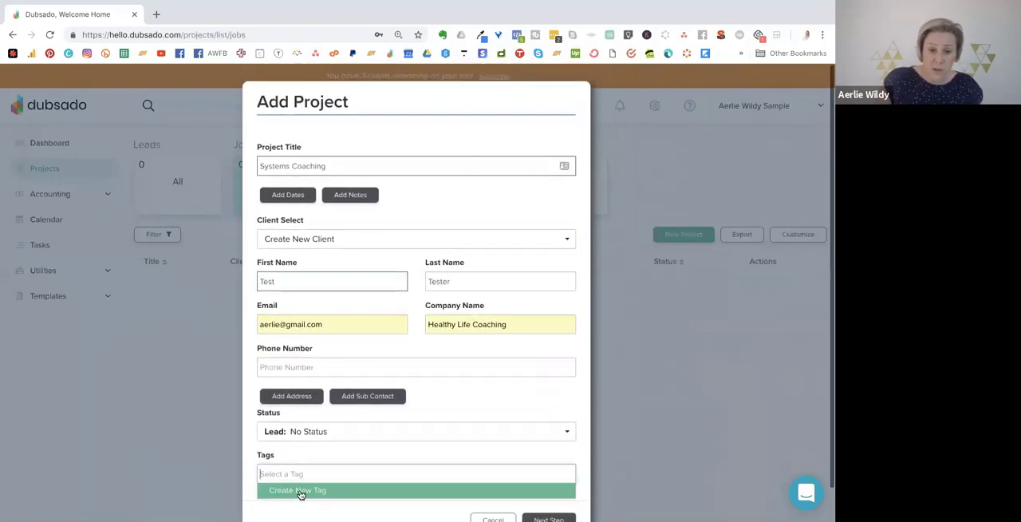
pyautogui.click(301, 491)
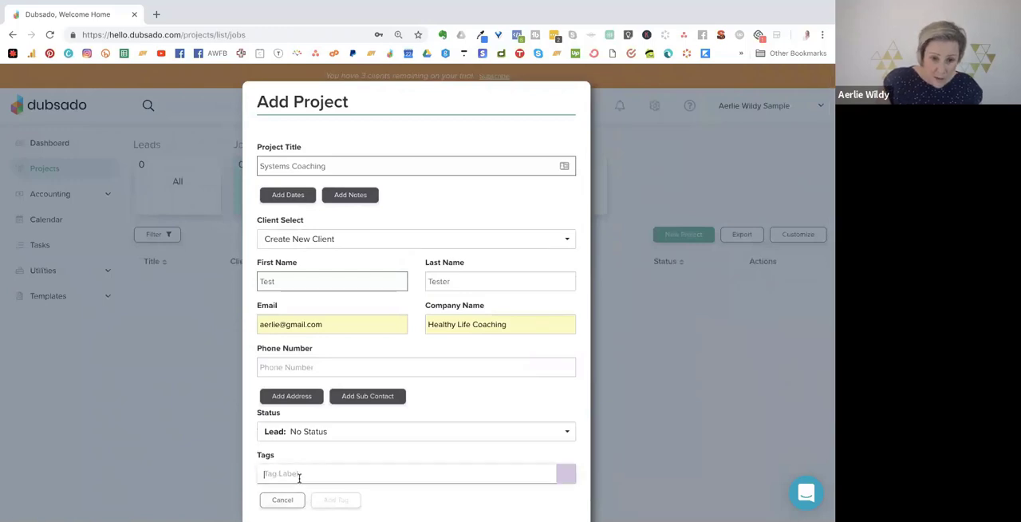
pyautogui.write('Systems')
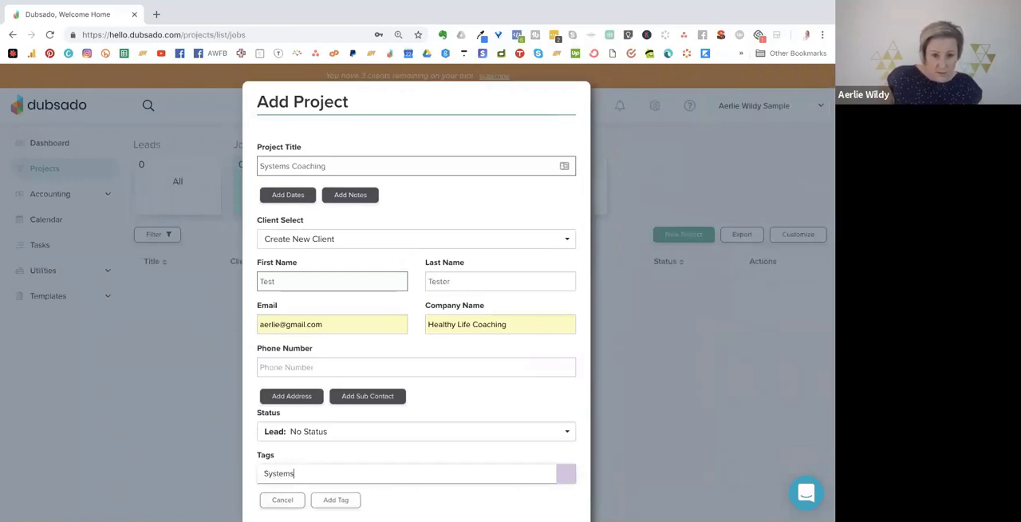
pyautogui.click(327, 503)
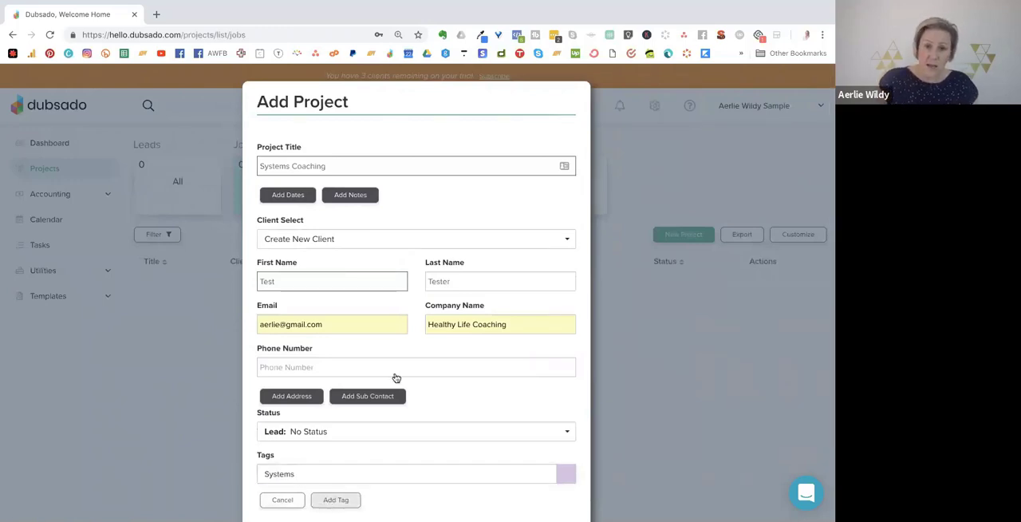
pyautogui.scroll(-1, 567, 447)
pyautogui.click(547, 485)
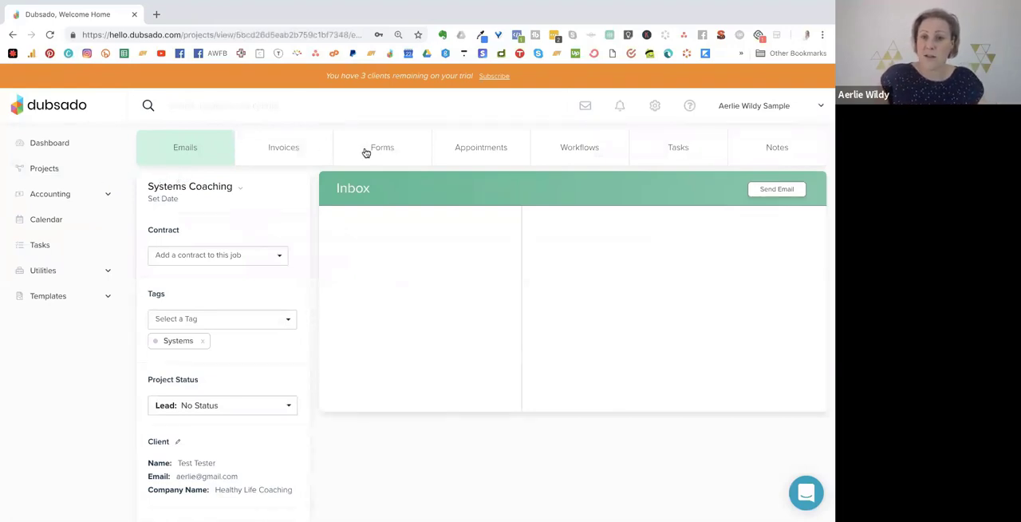
# Open the list of form templates.
pyautogui.scroll(-1, 158, 140)
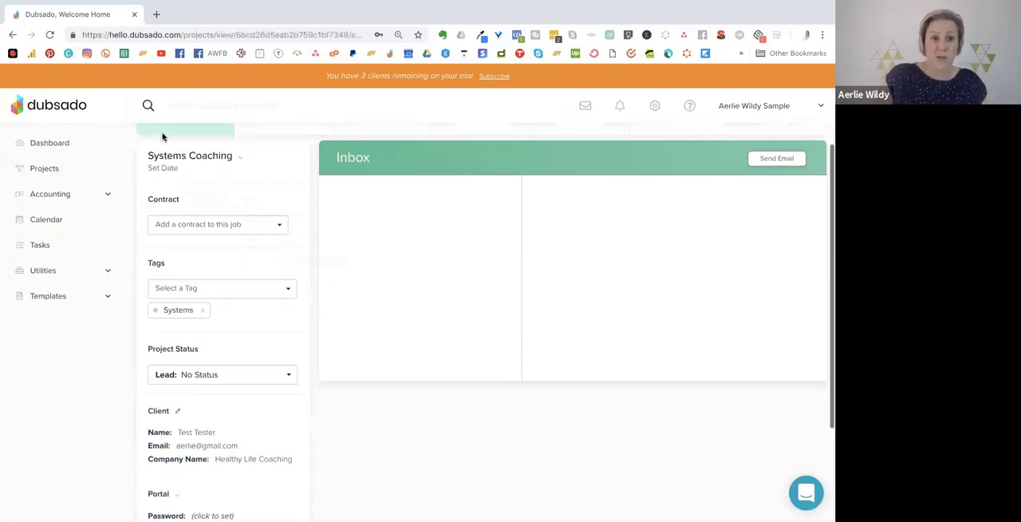
pyautogui.scroll(1, 160, 141)
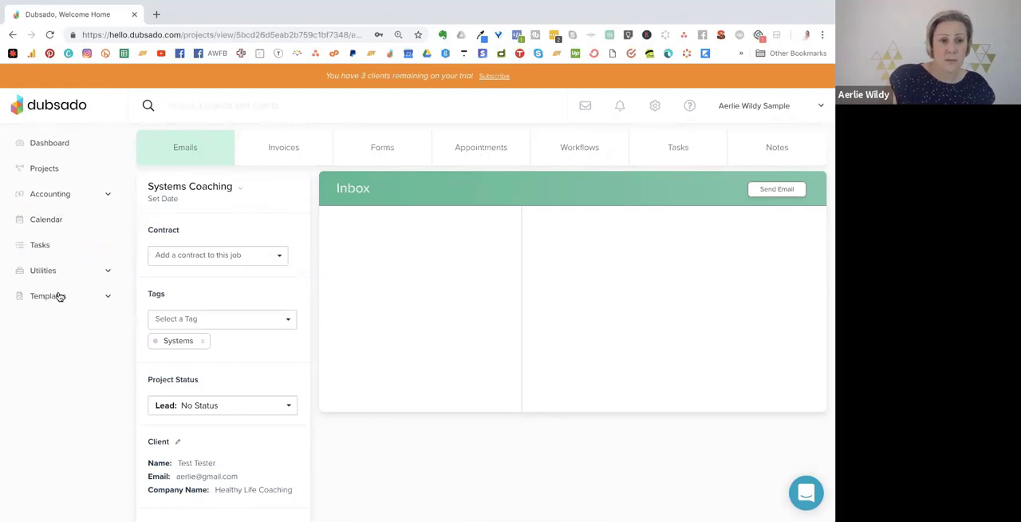
pyautogui.click(109, 293)
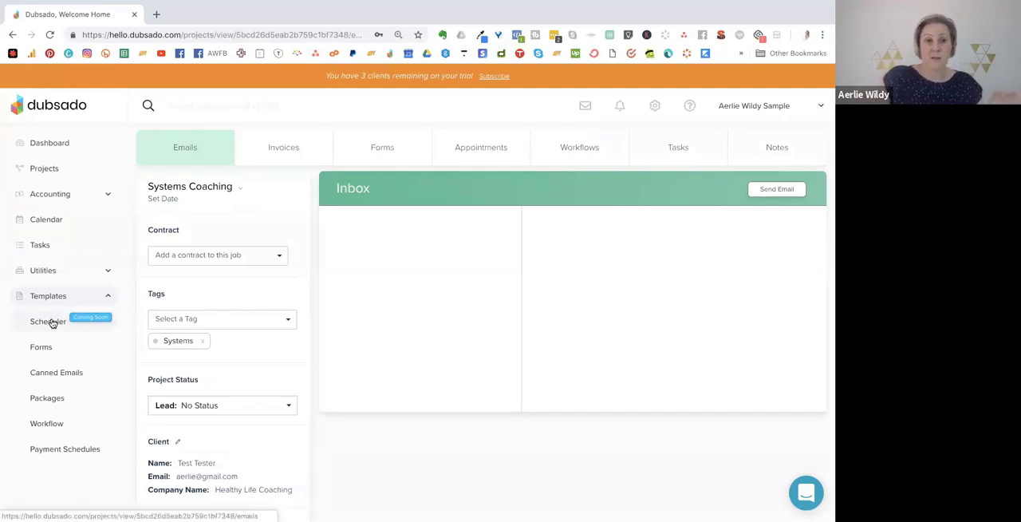
pyautogui.click(43, 346)
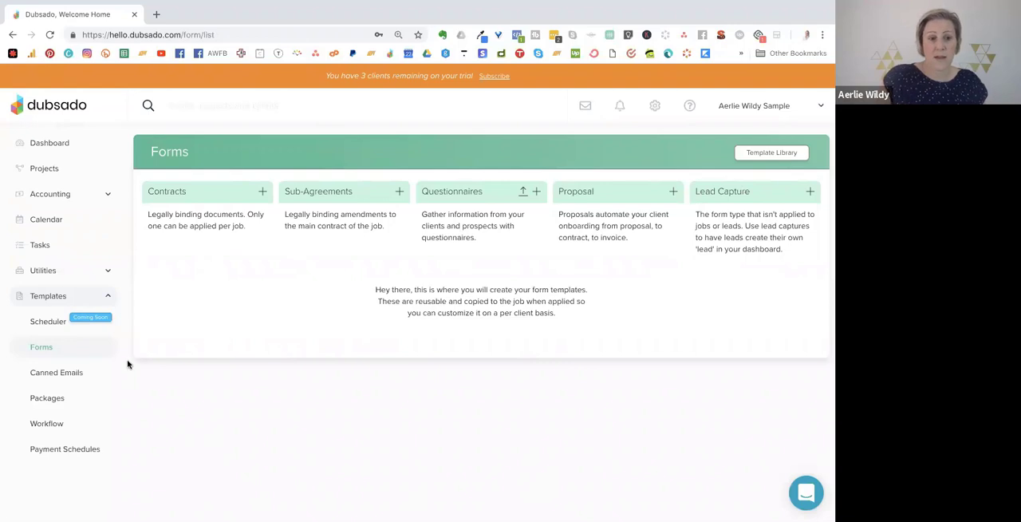
# Look through the canned emails, packages, workflow and payment schedule templates.
pyautogui.click(44, 372)
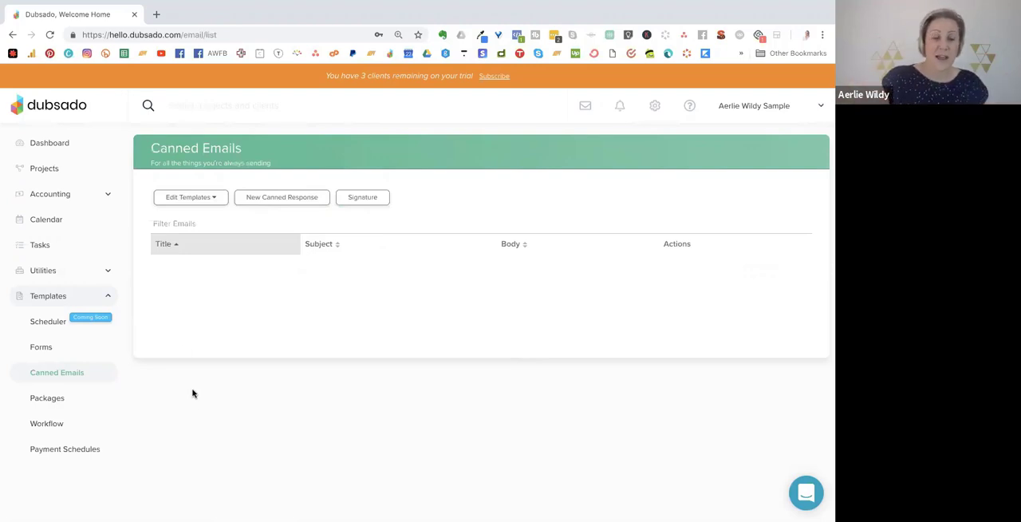
pyautogui.click(50, 399)
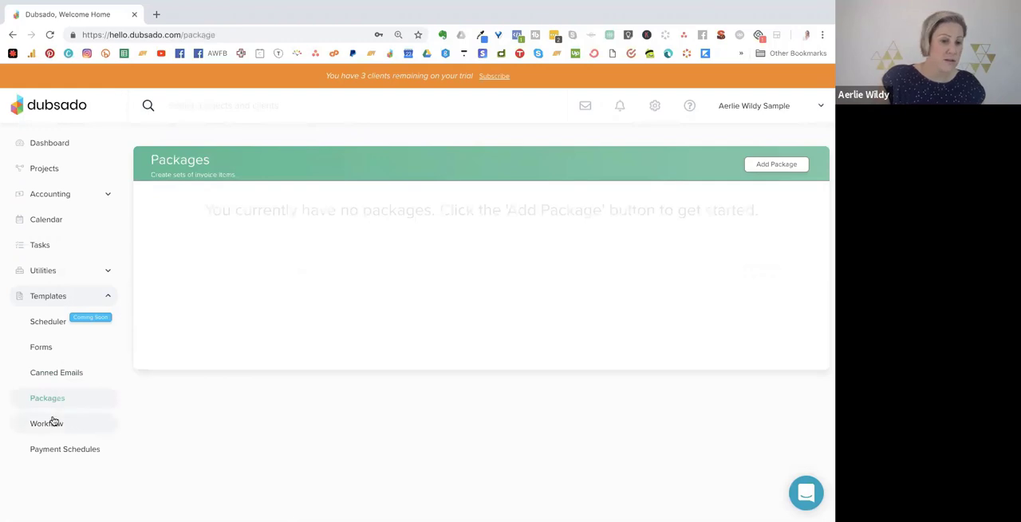
pyautogui.click(54, 423)
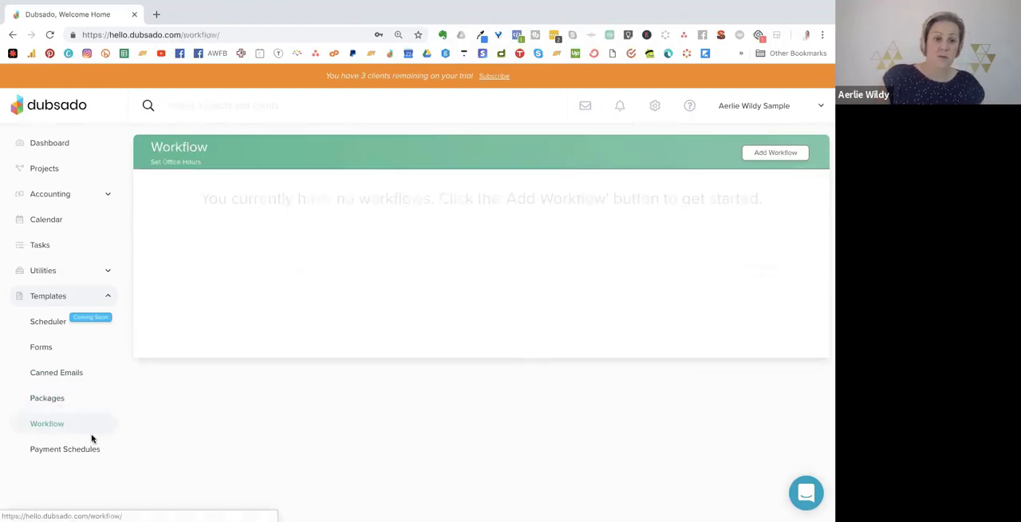
pyautogui.click(71, 451)
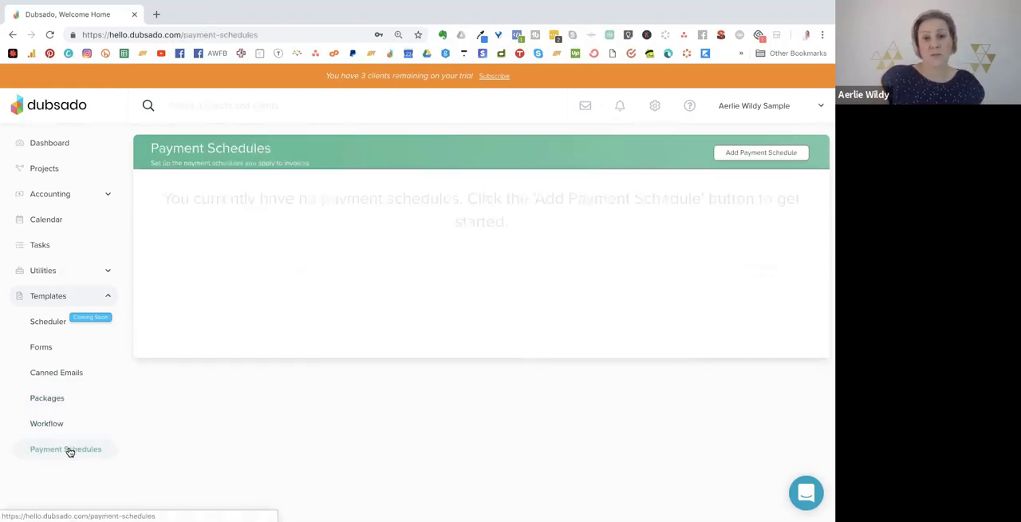
# View the inbox and notifications, and open the brand settings.
pyautogui.click(586, 108)
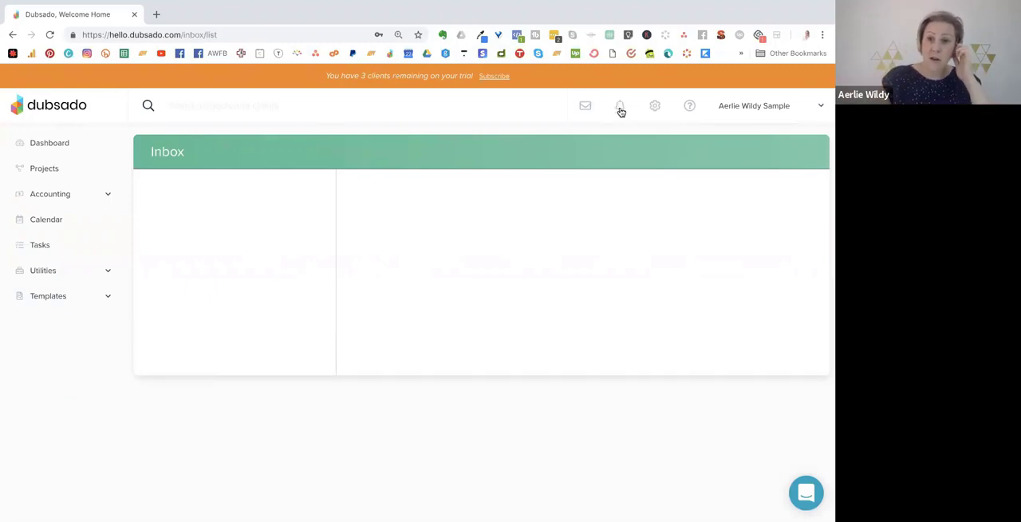
pyautogui.click(620, 110)
pyautogui.click(657, 106)
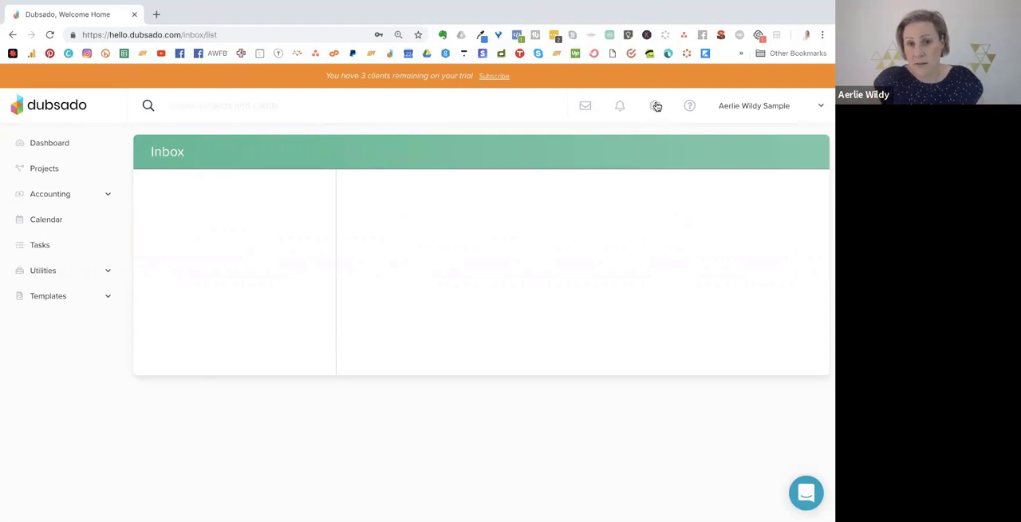
pyautogui.click(655, 105)
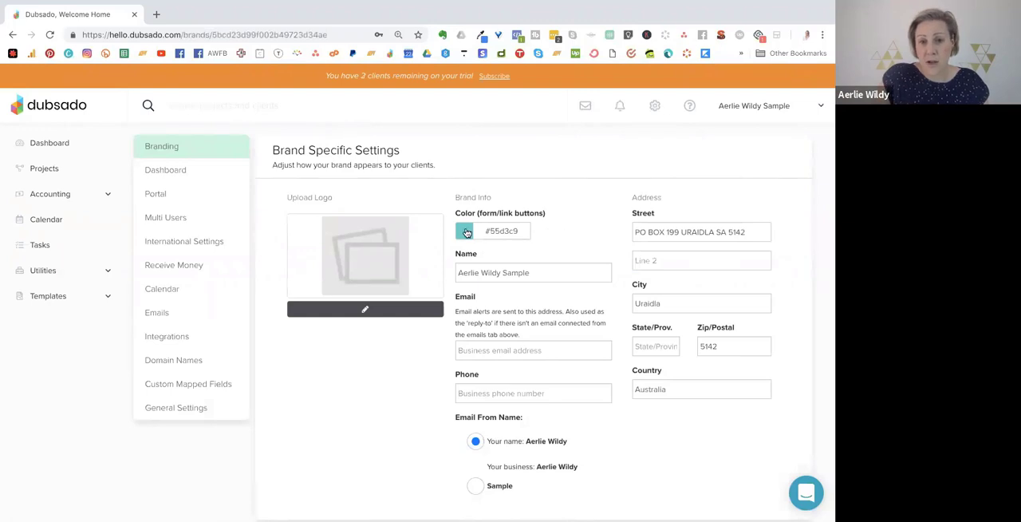
# In the dashboard settings, set the color scheme to Orange Sky and try out the Financial Indicators switch.
pyautogui.click(165, 171)
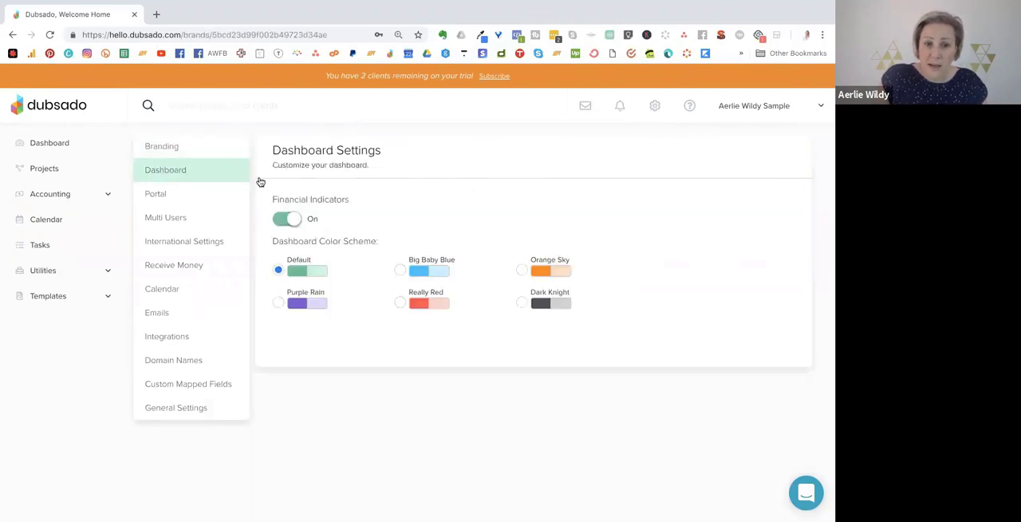
pyautogui.click(522, 272)
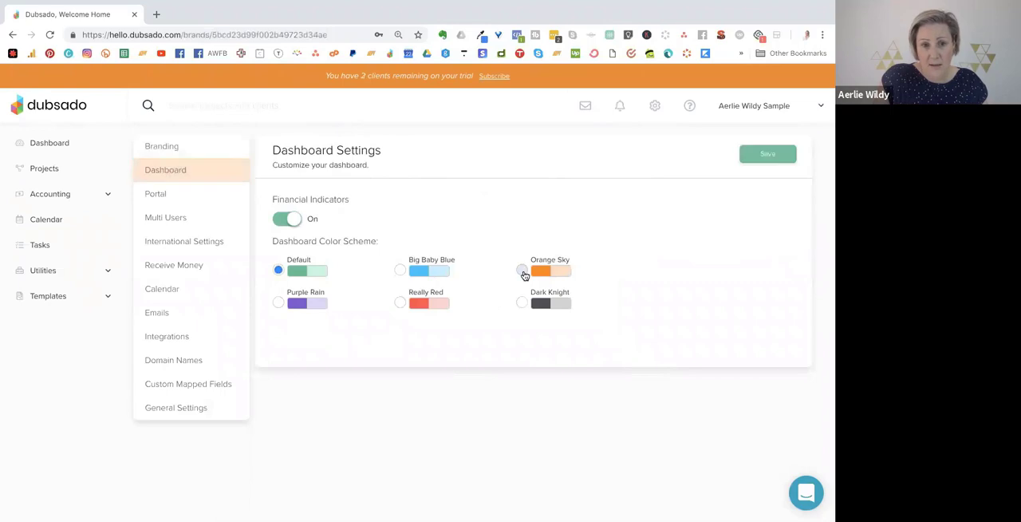
pyautogui.click(286, 220)
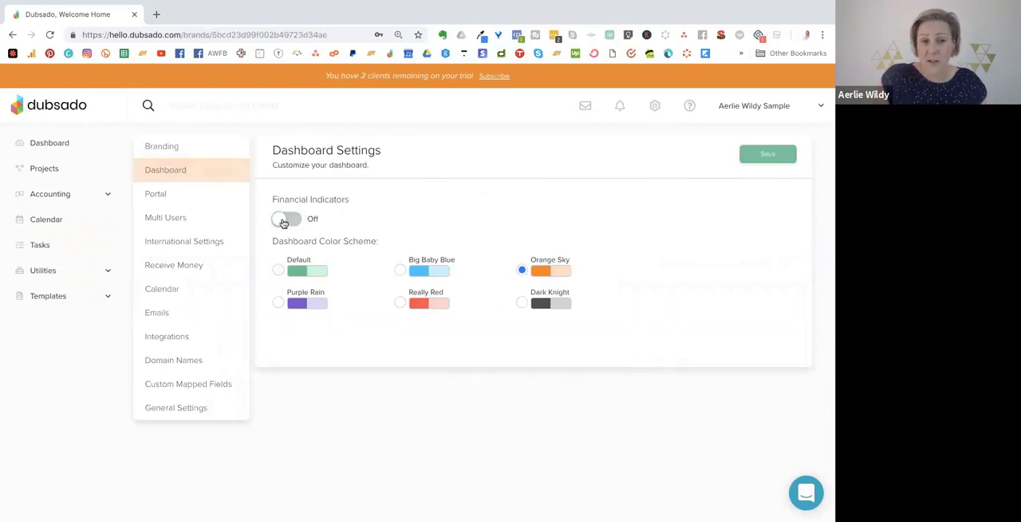
pyautogui.click(284, 222)
# Examine the client portal settings, including the welcome message, portal link and embed code.
pyautogui.click(194, 195)
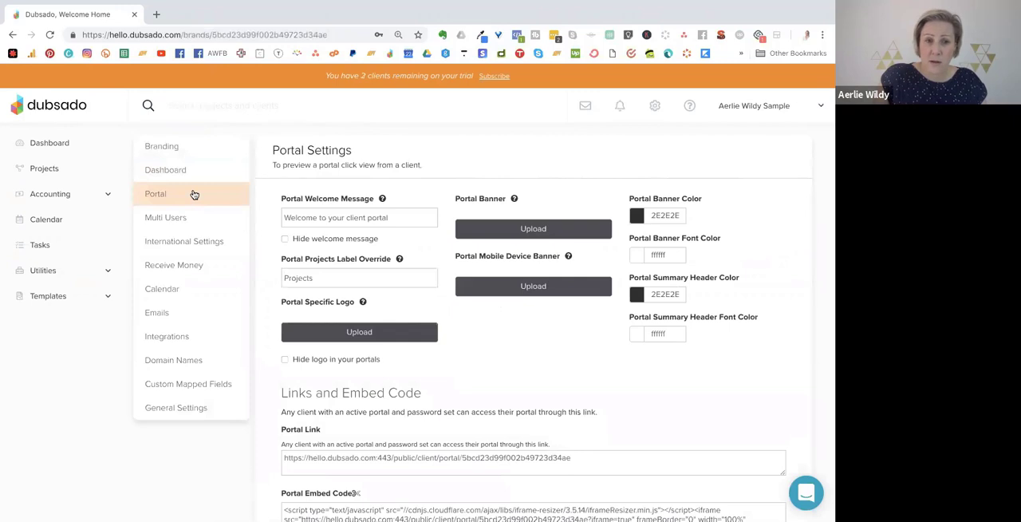
pyautogui.click(397, 217)
pyautogui.scroll(-1, 377, 175)
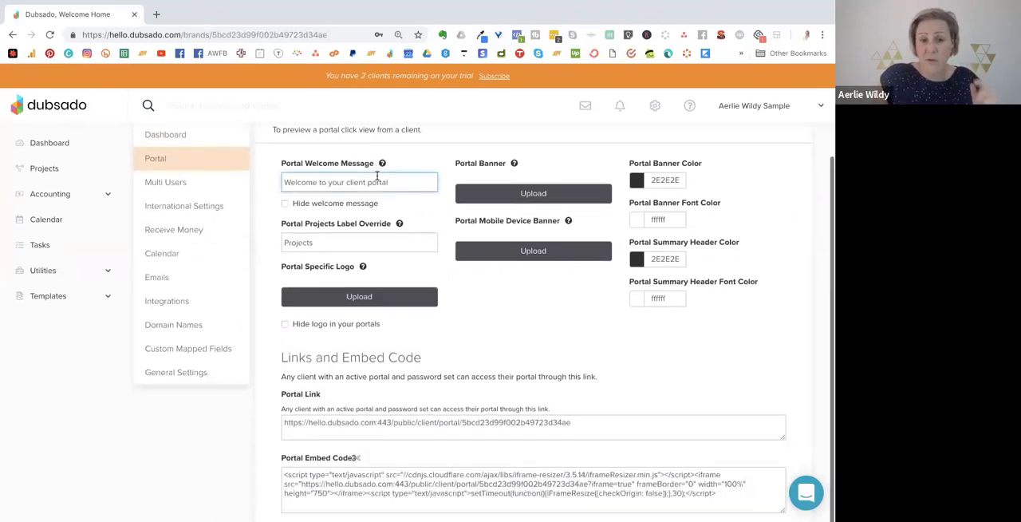
pyautogui.click(445, 426)
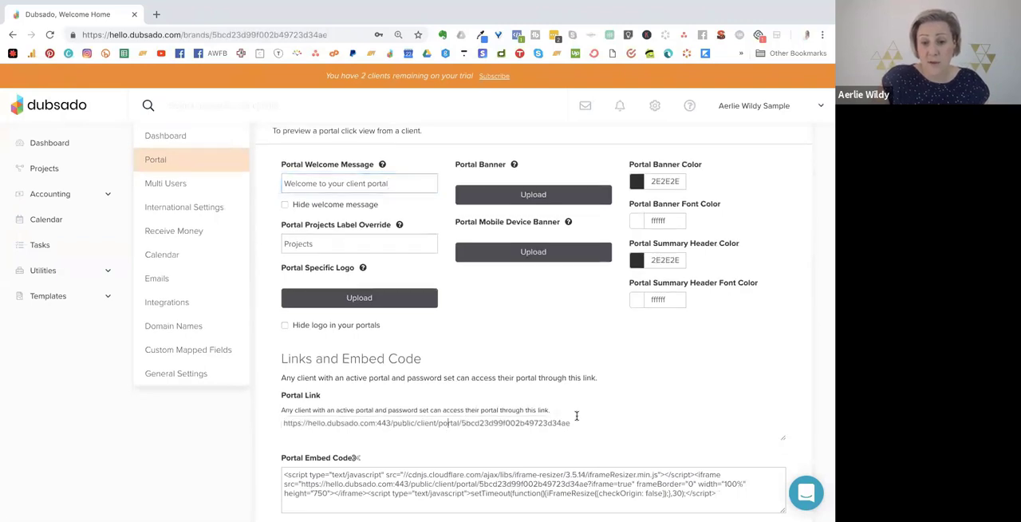
# Review the multi-user, international and receive money settings.
pyautogui.click(172, 185)
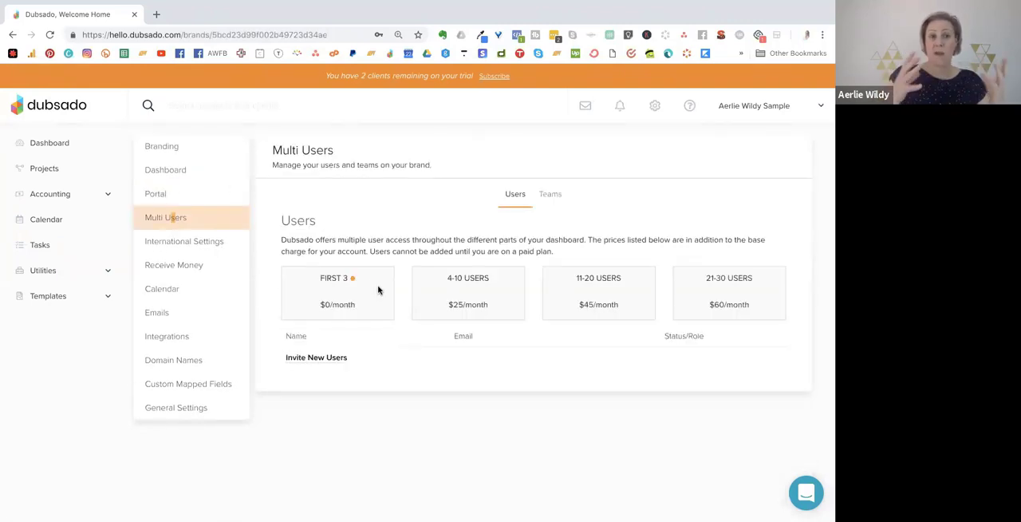
pyautogui.click(209, 242)
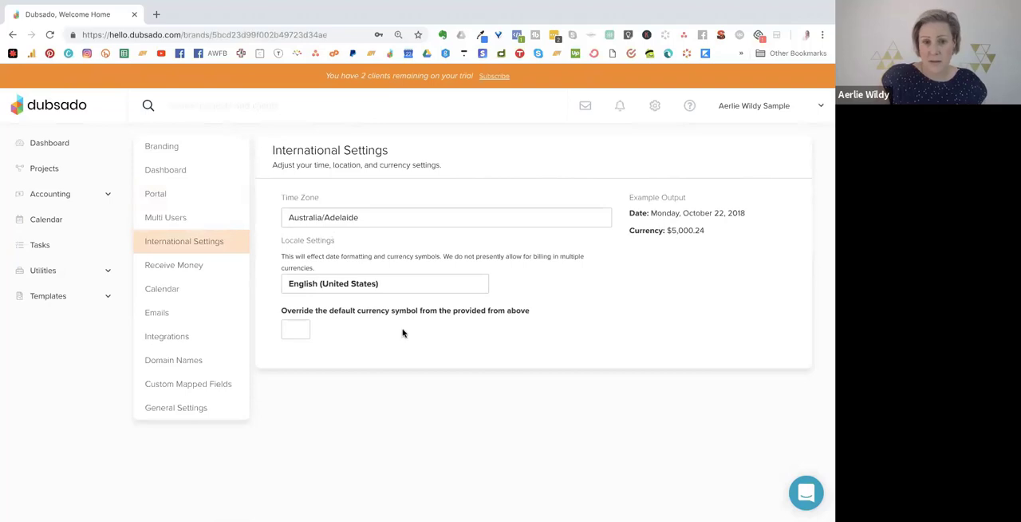
pyautogui.click(183, 266)
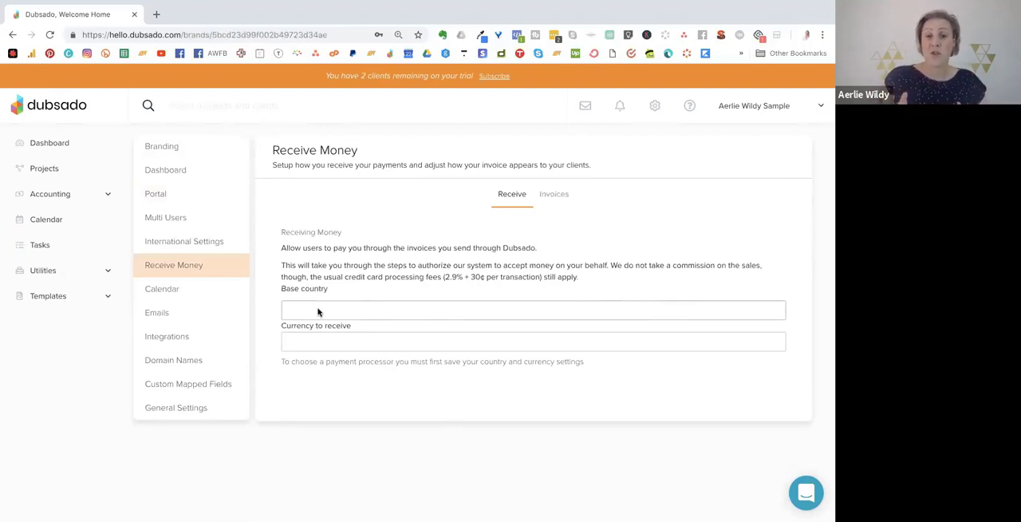
# Open the calendar connection's authorization page from the calendar settings and return to the Dubsado settings.
pyautogui.click(180, 295)
pyautogui.click(303, 200)
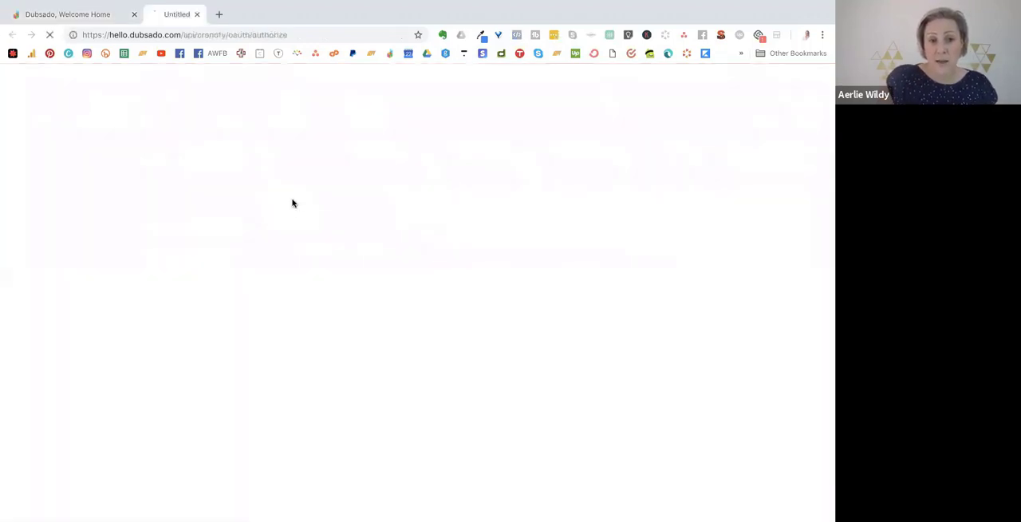
pyautogui.click(82, 17)
# Choose SMTP in the email settings and set the email provider to Other.
pyautogui.click(533, 205)
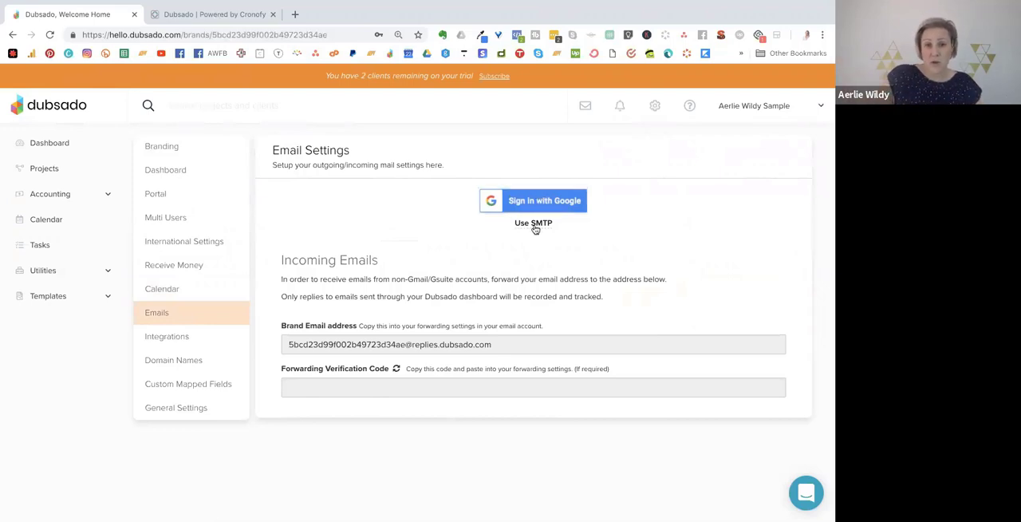
pyautogui.click(533, 223)
pyautogui.click(359, 262)
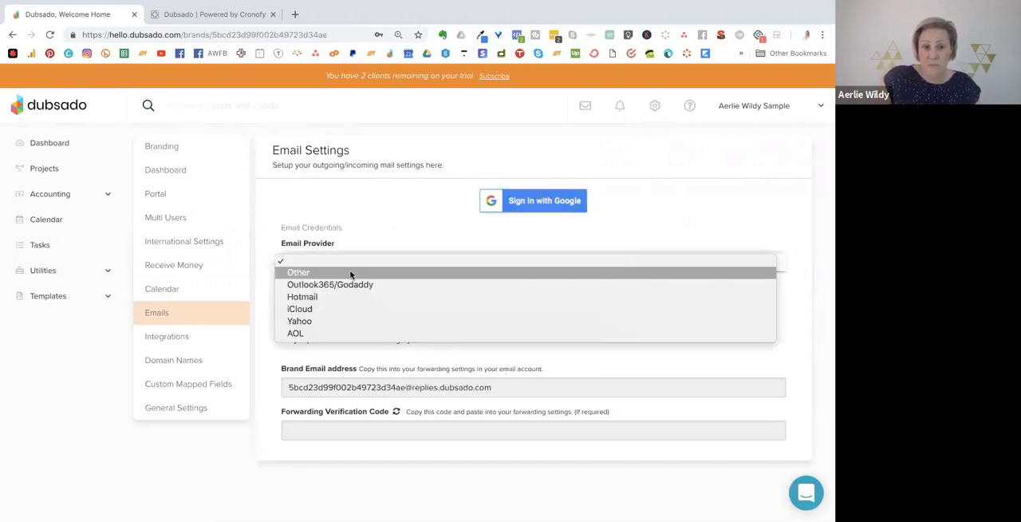
pyautogui.click(348, 274)
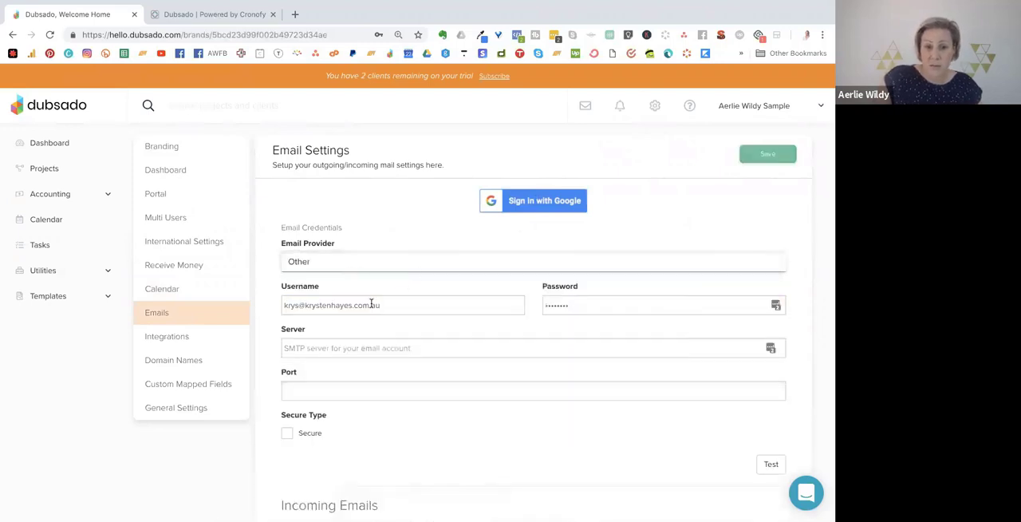
# Replace the SMTP username and password with the saved account credentials.
pyautogui.moveTo(381, 305); pyautogui.dragTo(276, 303)
pyautogui.press('BackSpace')
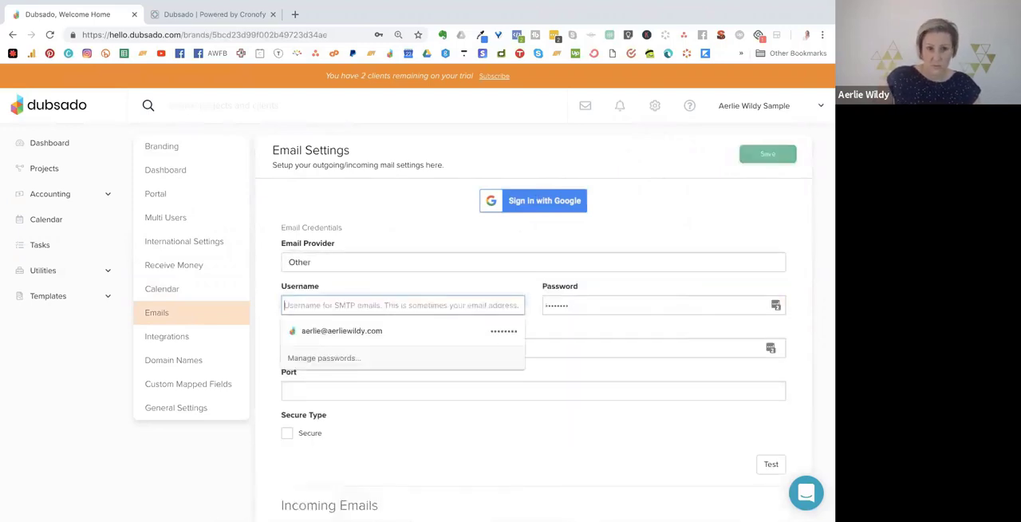
pyautogui.click(326, 330)
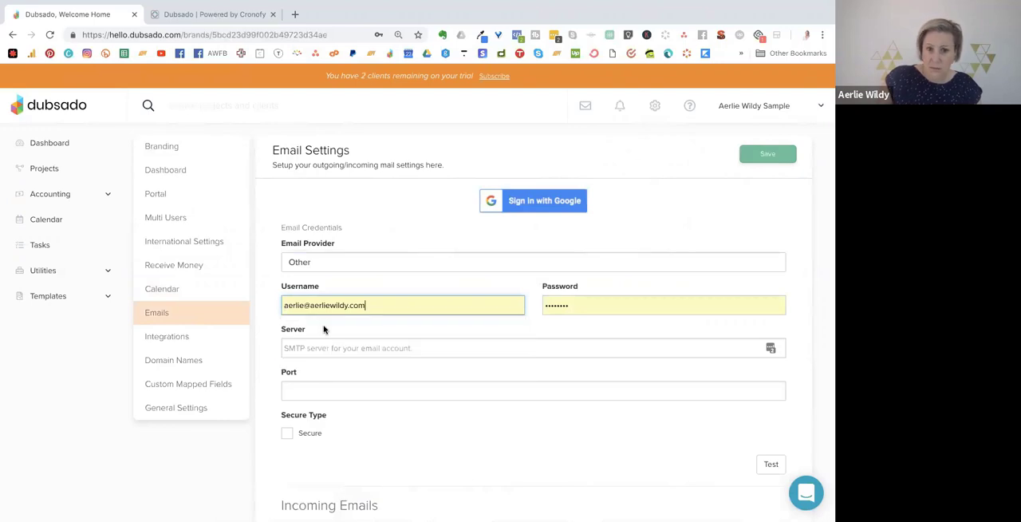
# Enter the SMTP server as the mail subdomain of the account's own domain.
pyautogui.click(335, 346)
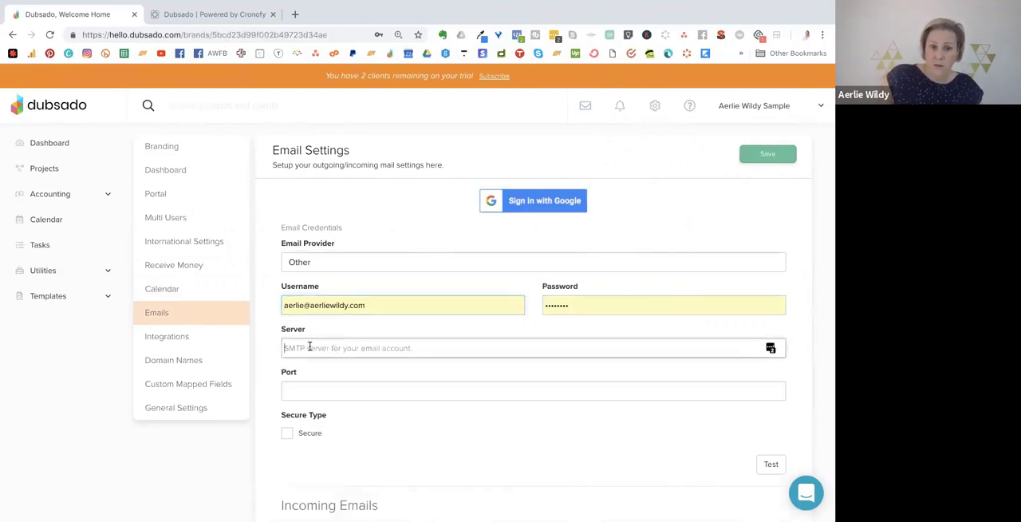
pyautogui.scroll(-2, 370, 382)
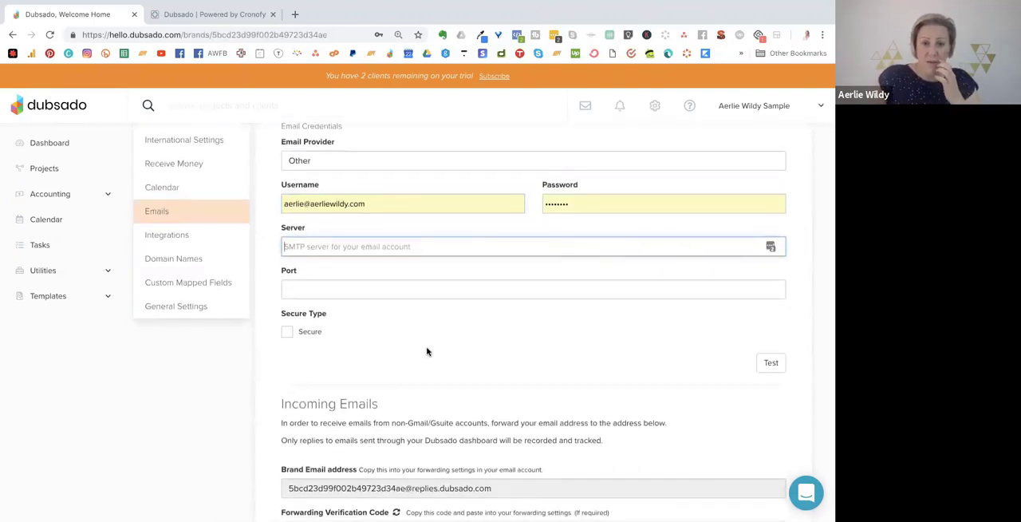
pyautogui.write('mail.ae')
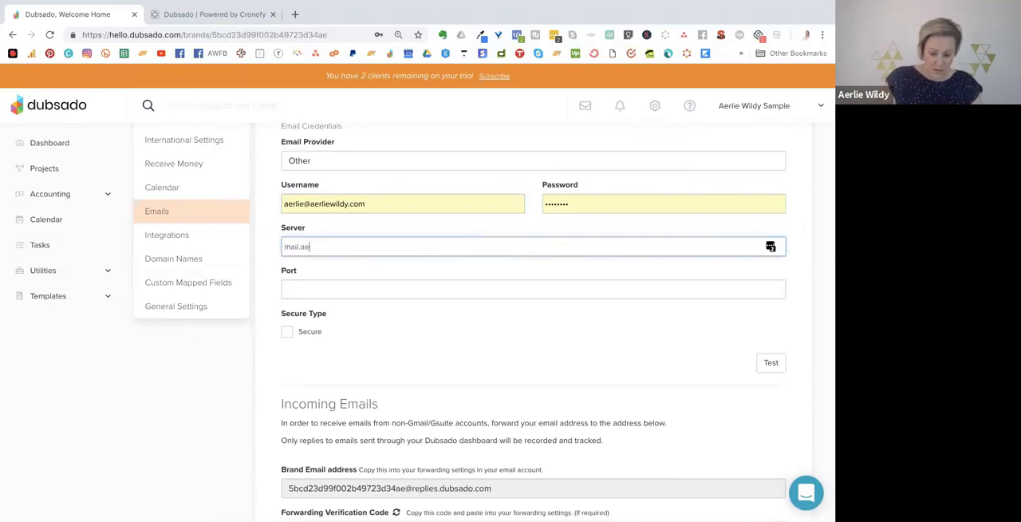
pyautogui.write('rliewildy.com/')
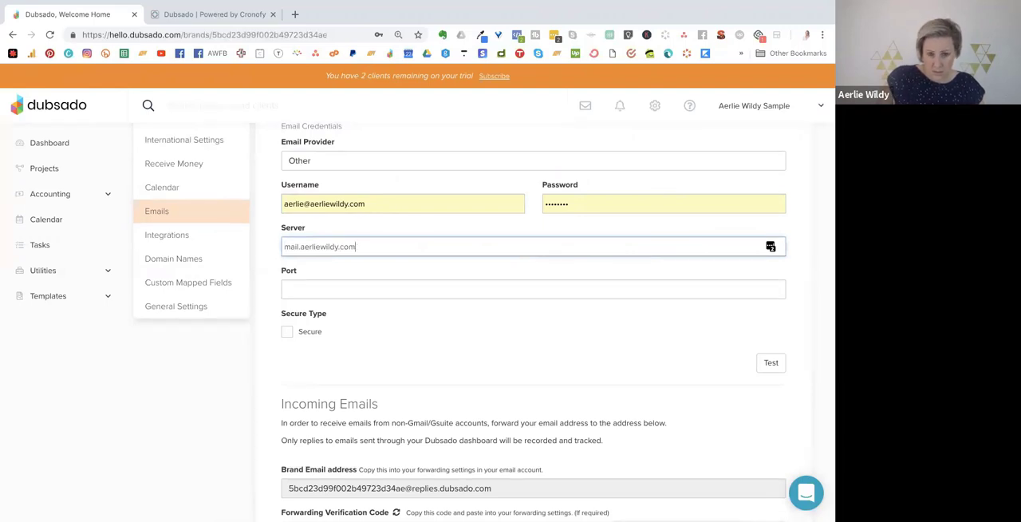
# Set the SMTP port to 465 and enable the Secure option.
pyautogui.click(367, 291)
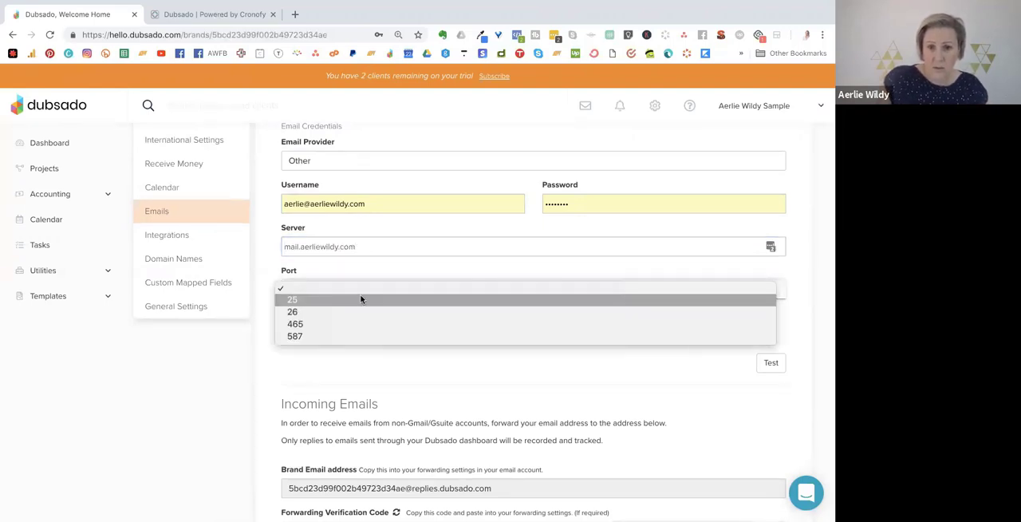
pyautogui.click(793, 289)
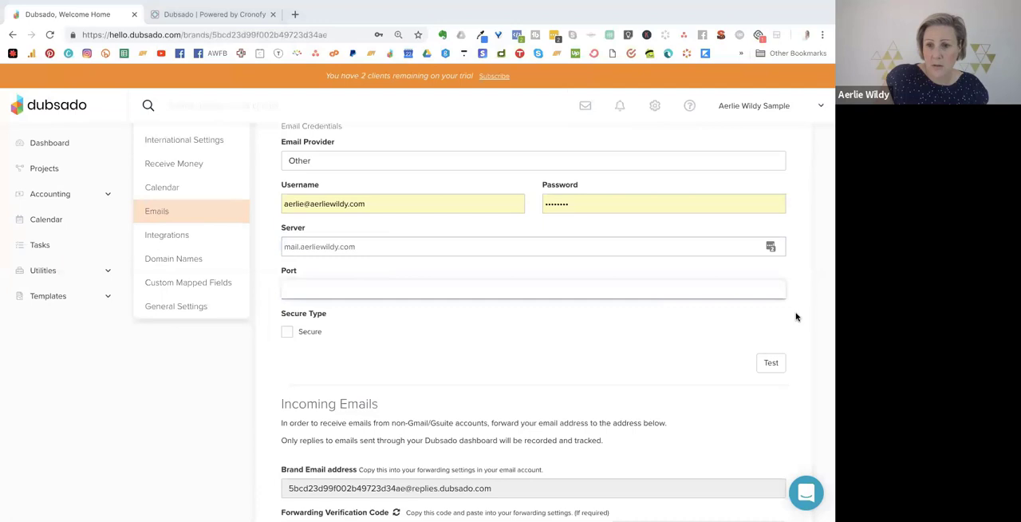
pyautogui.click(431, 287)
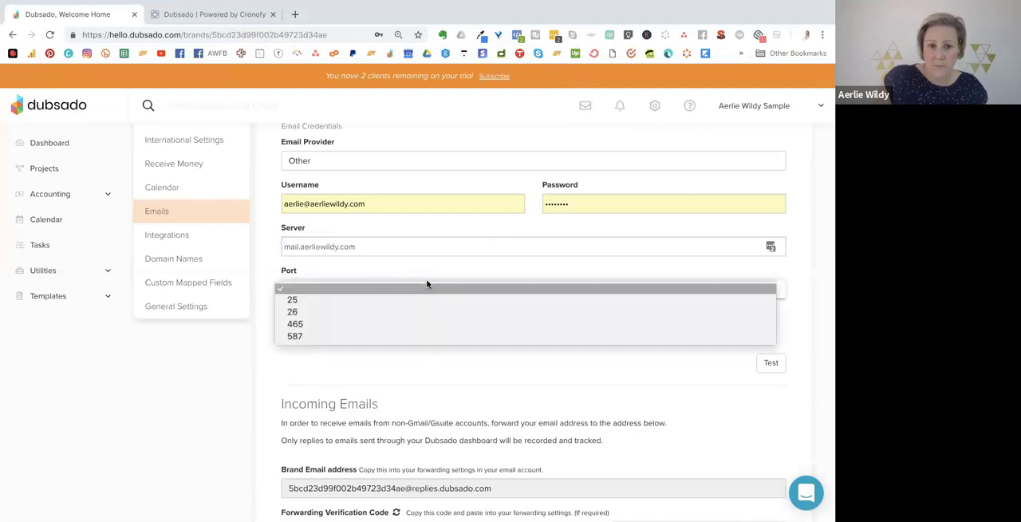
pyautogui.click(421, 329)
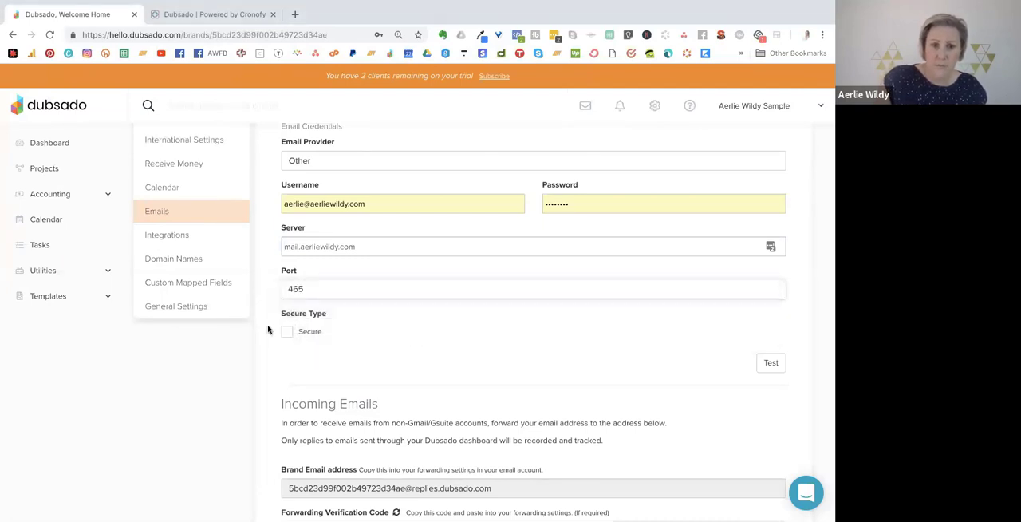
pyautogui.click(310, 332)
# Review the incoming email instructions and select the whole brand email address used for forwarding.
pyautogui.scroll(-1, 350, 332)
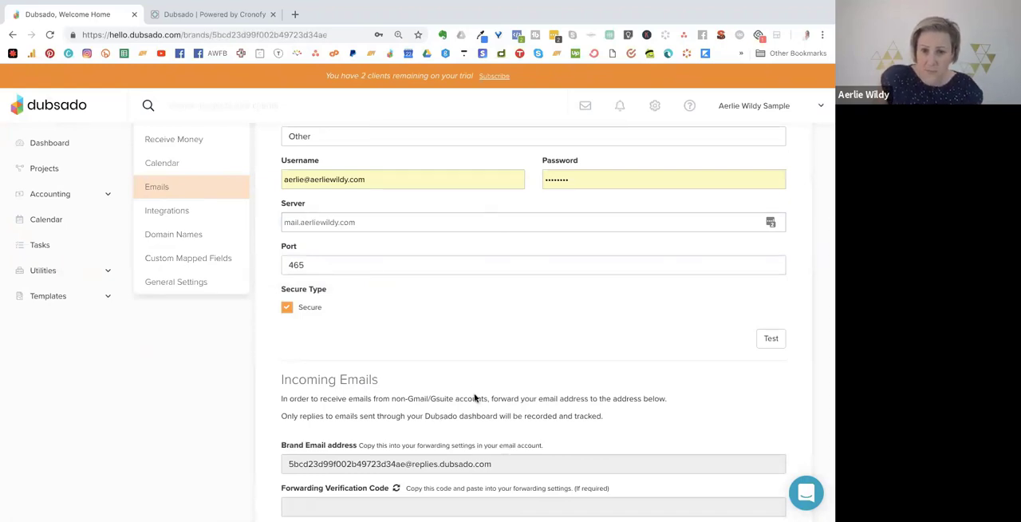
pyautogui.scroll(1, 475, 397)
pyautogui.scroll(-1, 474, 398)
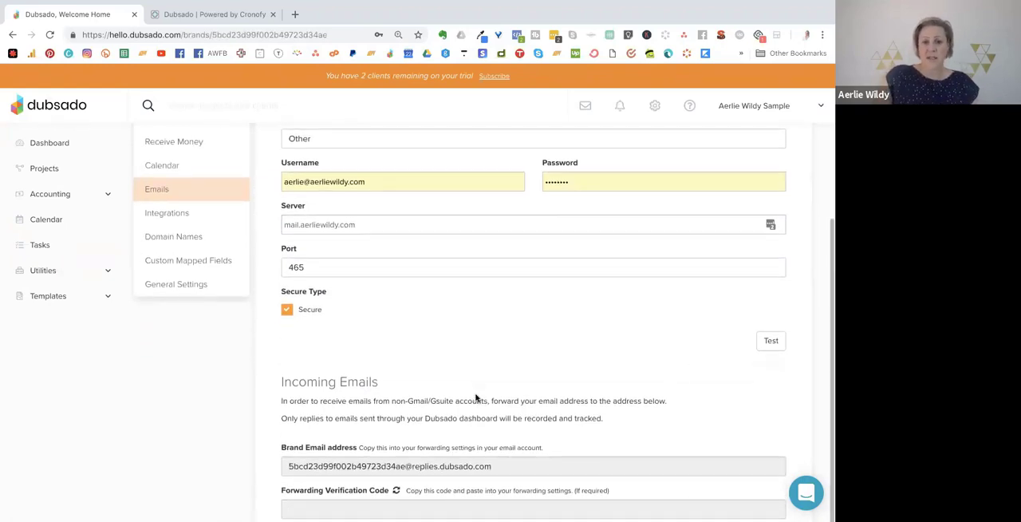
pyautogui.scroll(2, 475, 396)
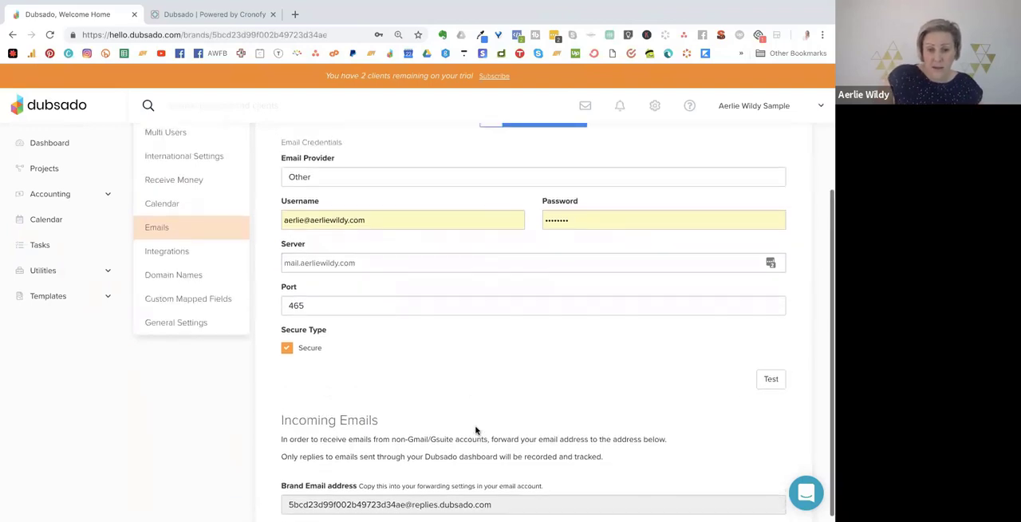
pyautogui.moveTo(499, 504); pyautogui.dragTo(305, 496)
pyautogui.hotkey('ctrl', 'c')
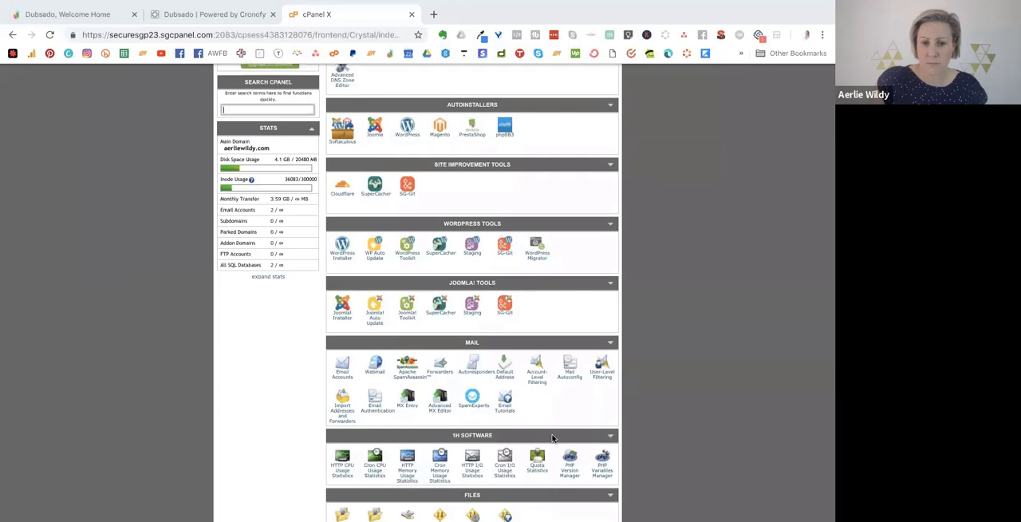
# Create a new email account forwarder in cPanel and enter the business mailbox name as the address to forward.
pyautogui.scroll(-1, 552, 438)
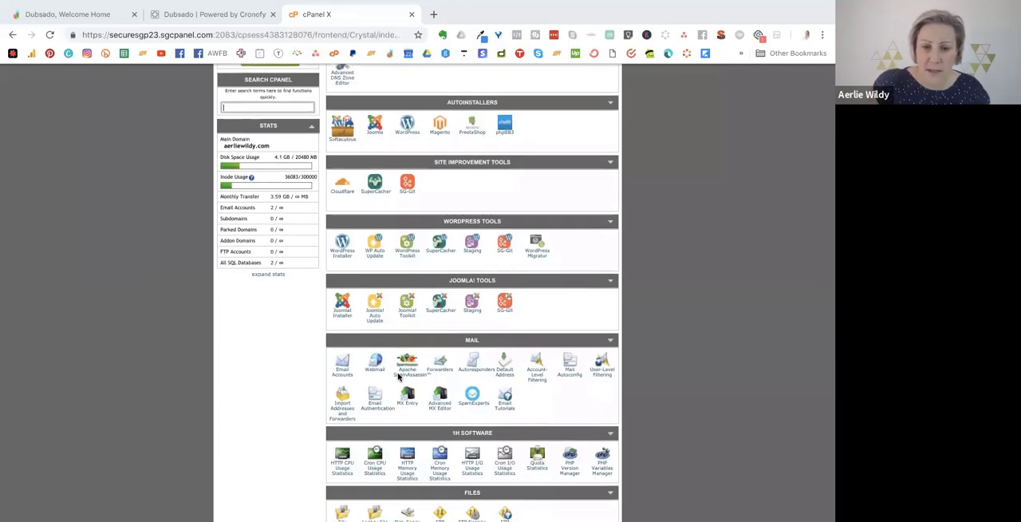
pyautogui.click(439, 364)
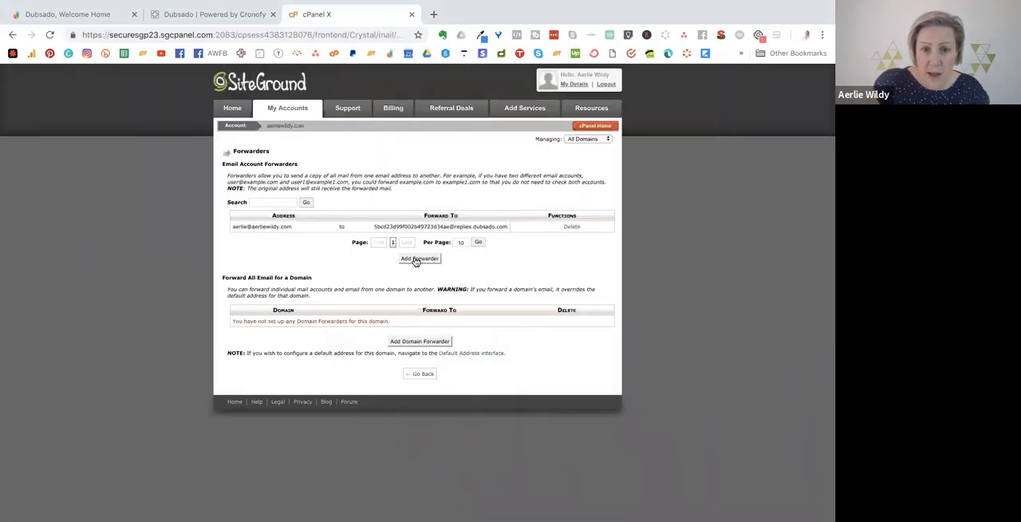
pyautogui.click(415, 260)
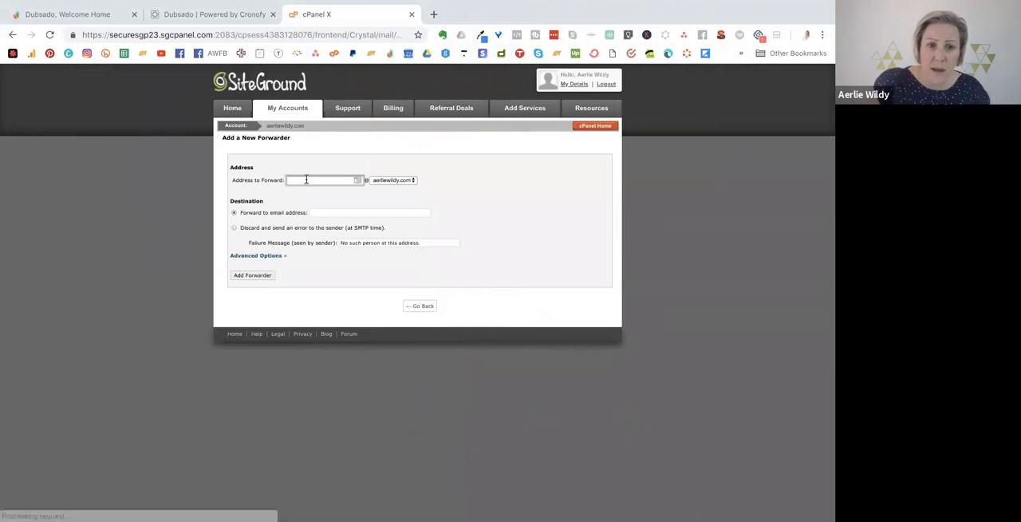
pyautogui.click(310, 181)
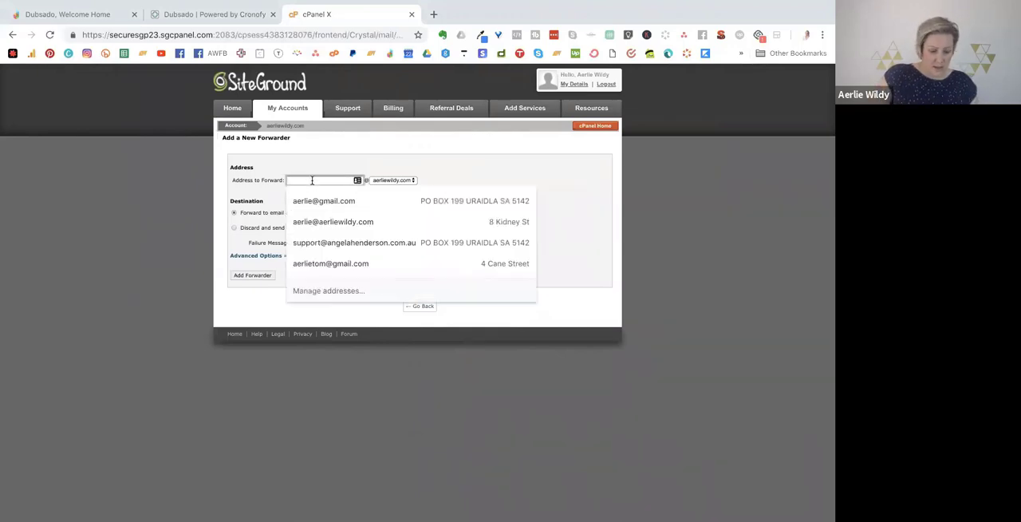
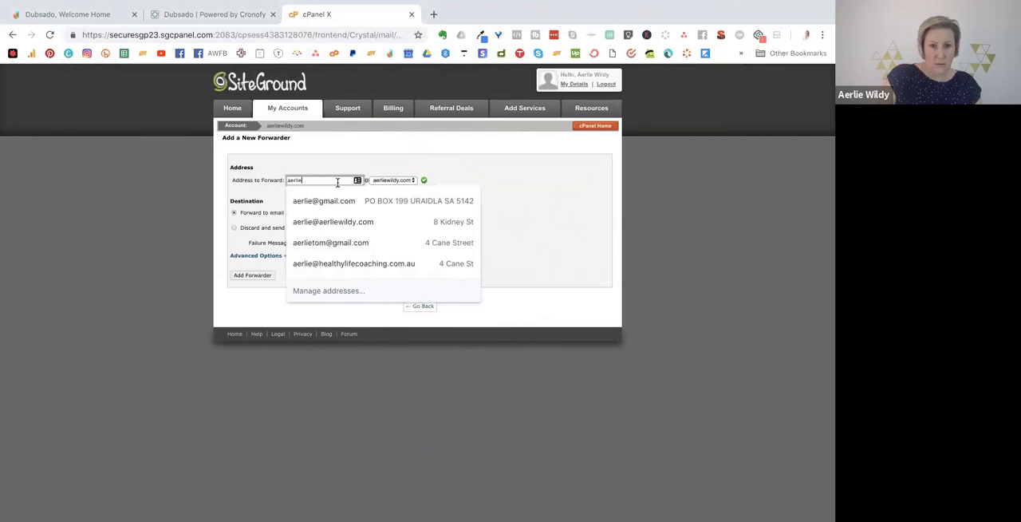
pyautogui.doubleClick(451, 167)
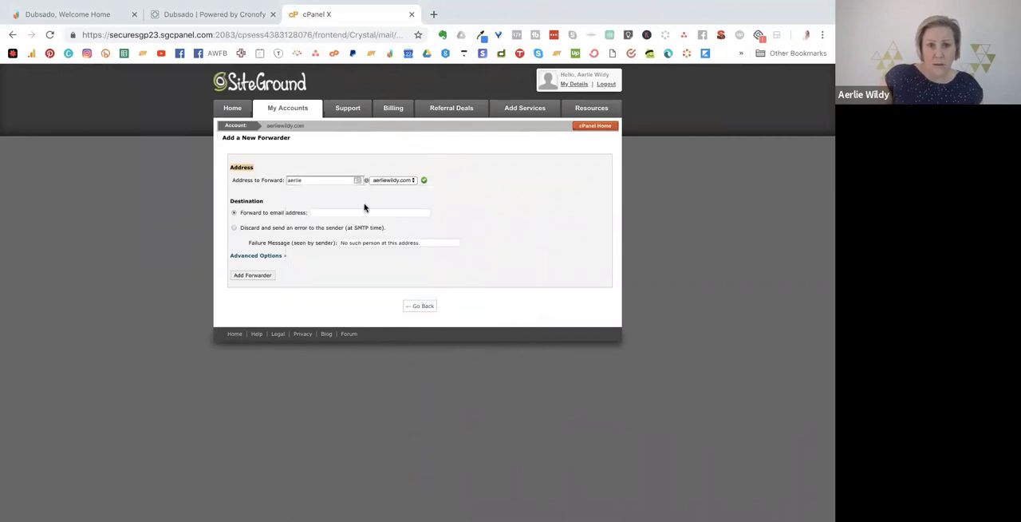
# Paste the Dubsado brand email address as the forwarder's destination address.
pyautogui.click(349, 211)
pyautogui.hotkey('ctrl', 'v')
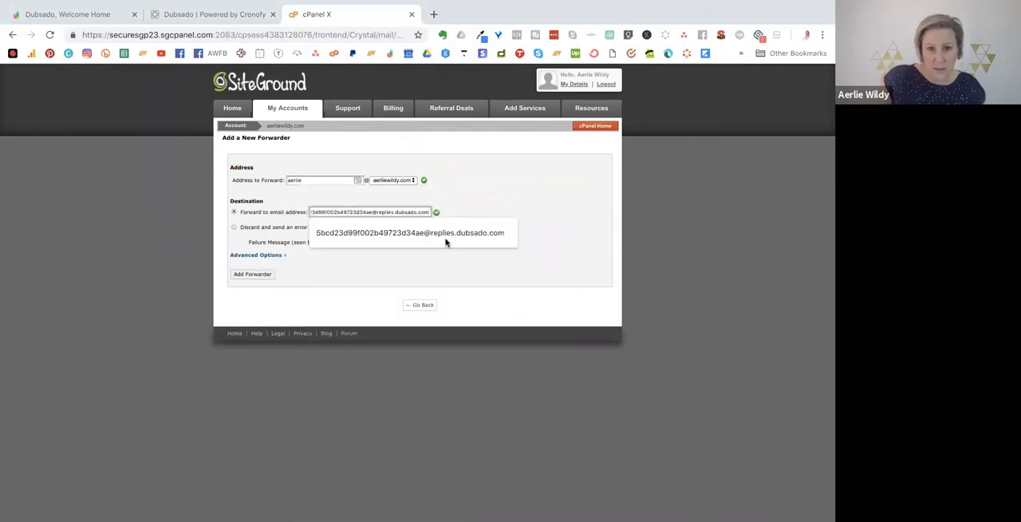
pyautogui.click(498, 199)
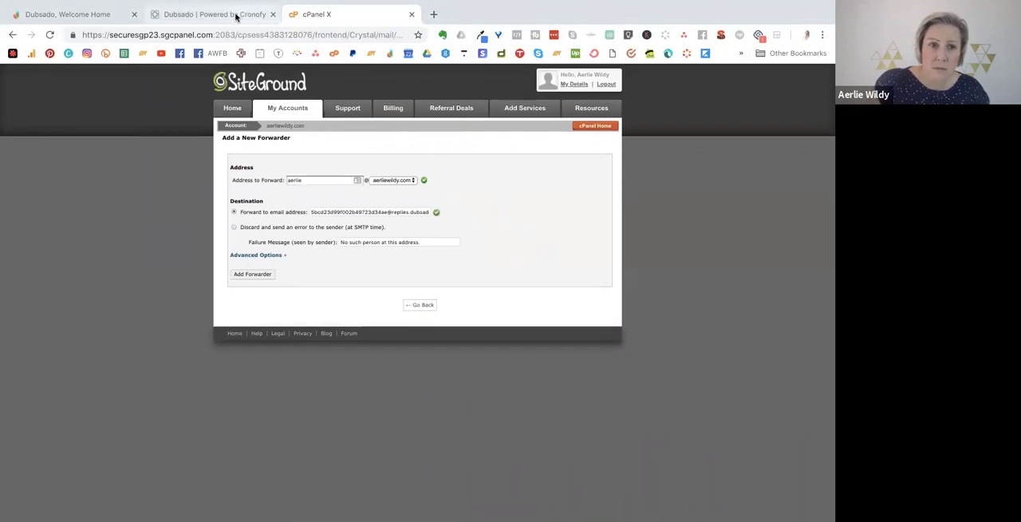
# Switch back to Dubsado, review the Incoming Emails section and open the Integrations settings.
pyautogui.click(73, 16)
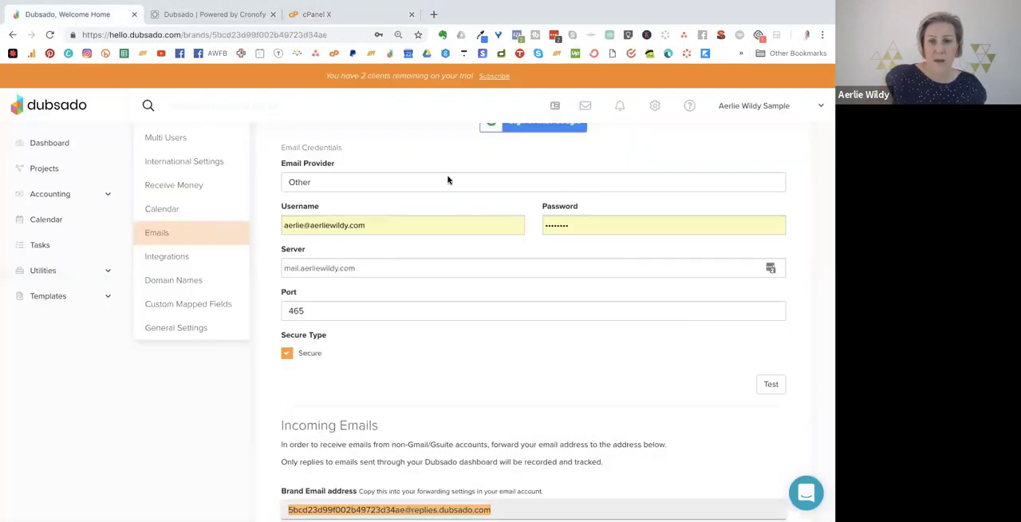
pyautogui.scroll(-1, 465, 253)
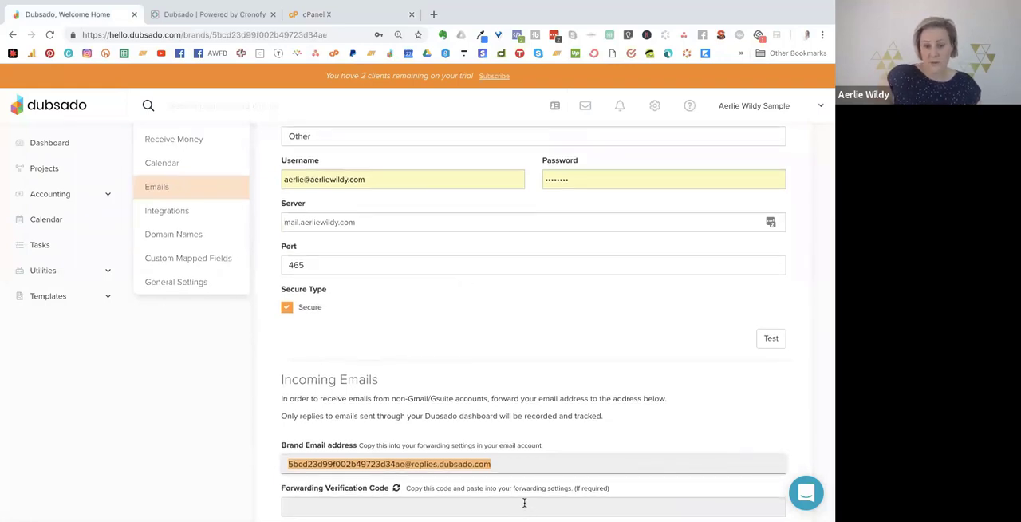
pyautogui.click(192, 216)
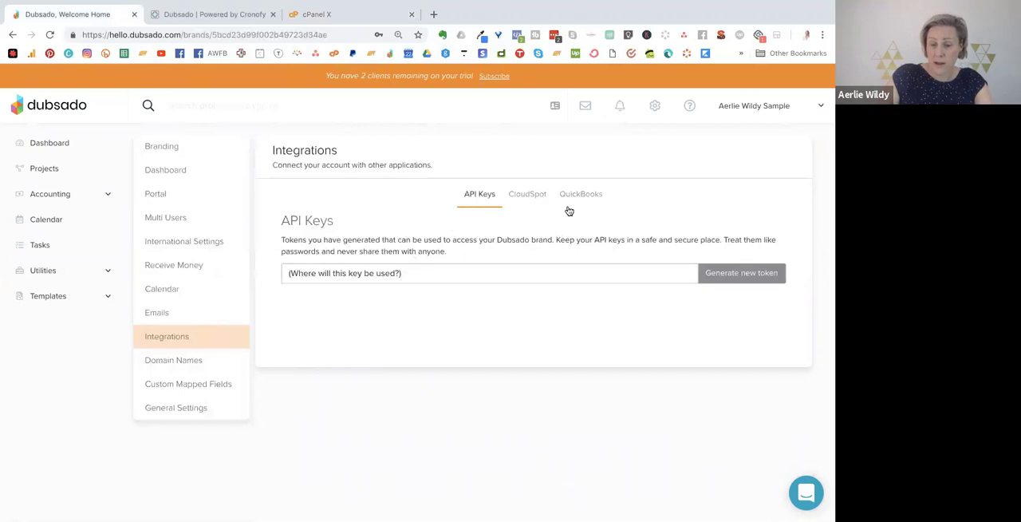
# Examine the Domain Names settings, covering Custom URL Mapping and URL Meta Information.
pyautogui.click(196, 364)
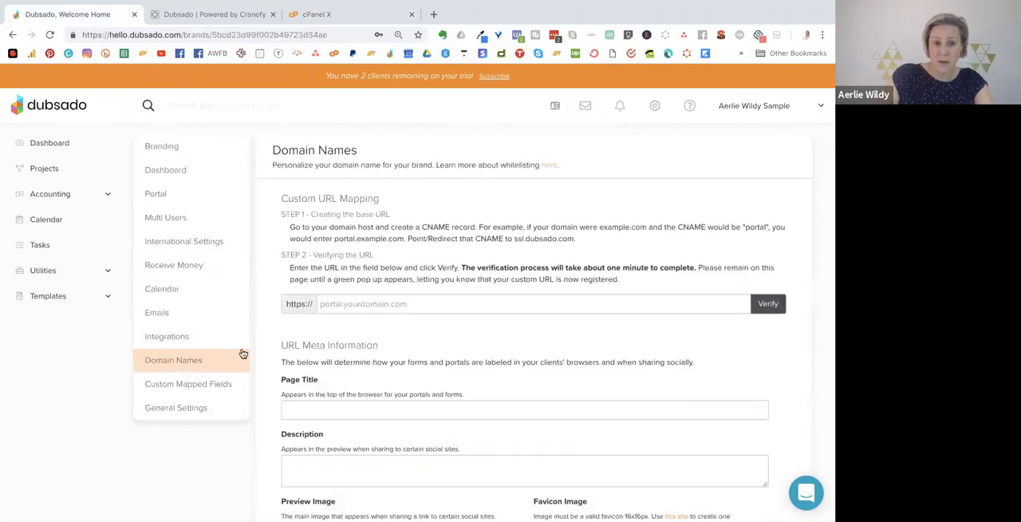
pyautogui.scroll(-1, 444, 289)
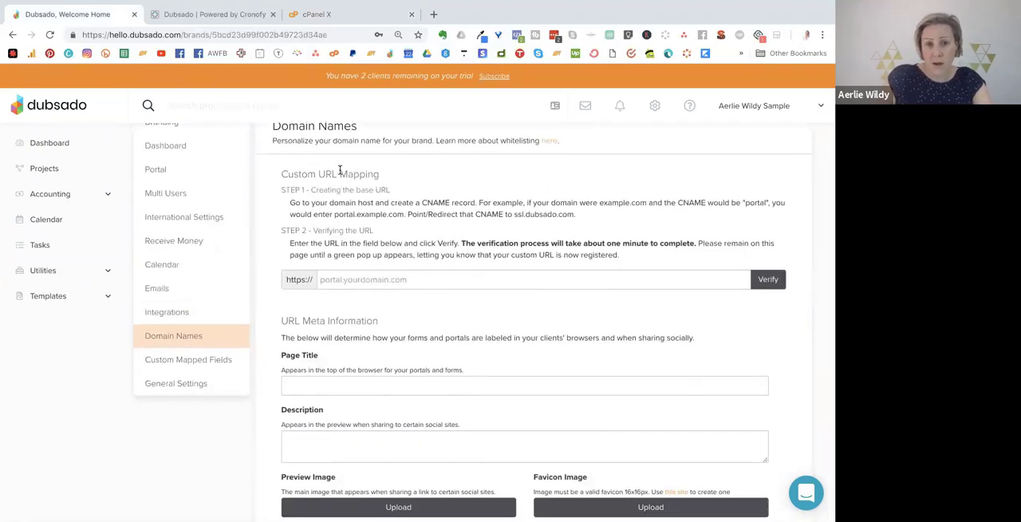
pyautogui.tripleClick(371, 174)
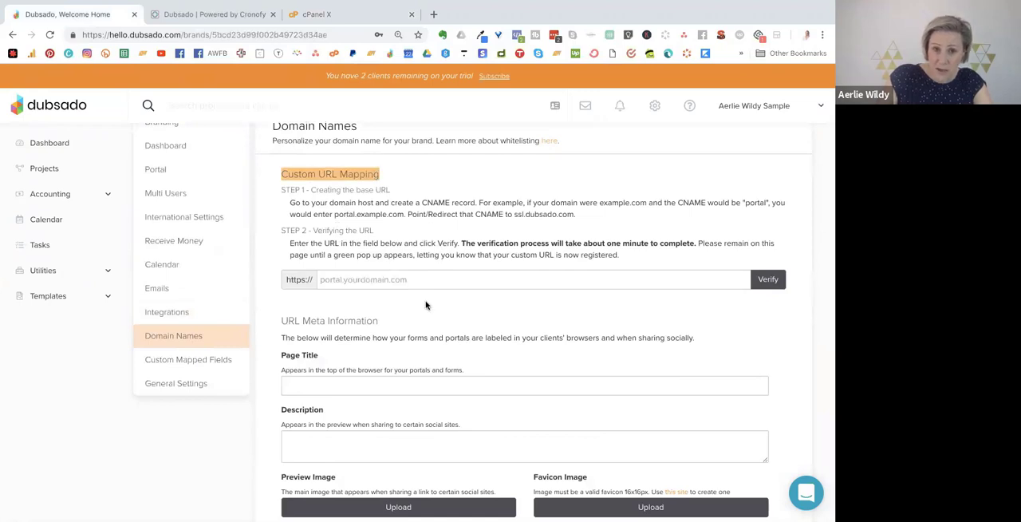
pyautogui.scroll(-1, 400, 293)
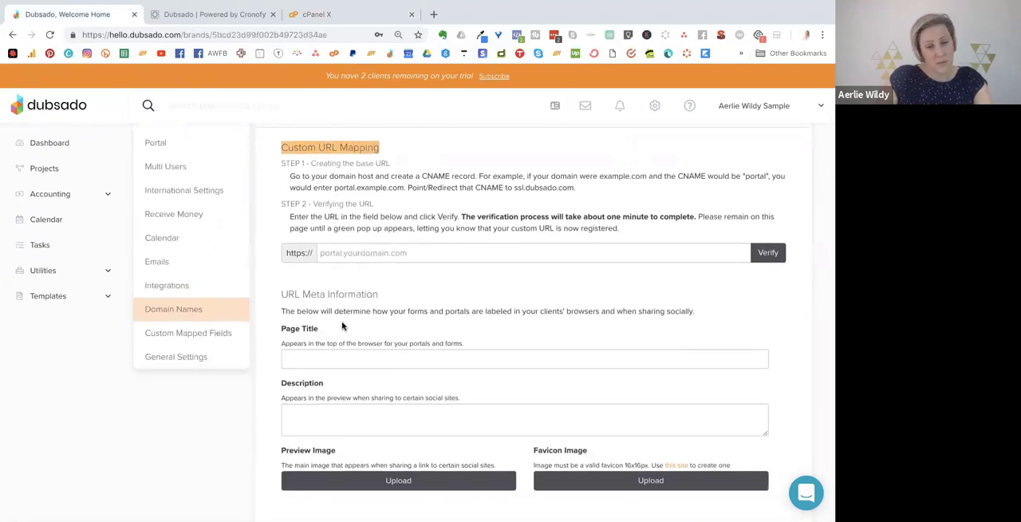
# Review the Custom Mapped Fields settings and the Date Conflicts option in General Settings.
pyautogui.click(209, 333)
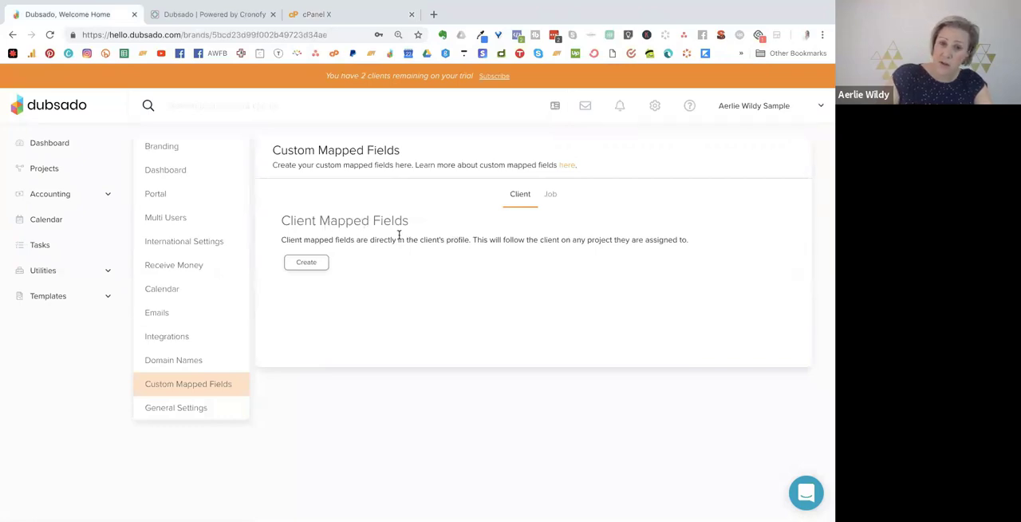
pyautogui.click(212, 405)
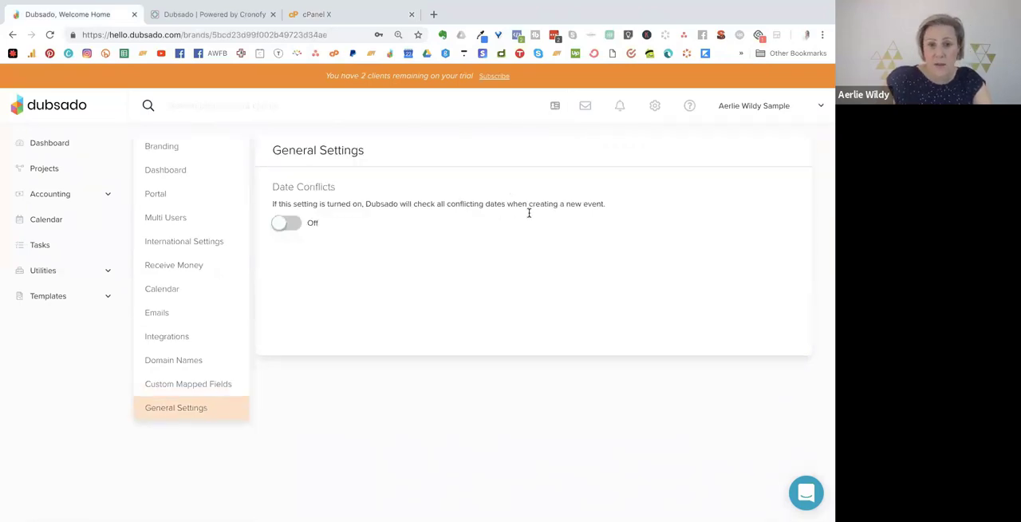
pyautogui.moveTo(308, 204); pyautogui.dragTo(356, 205)
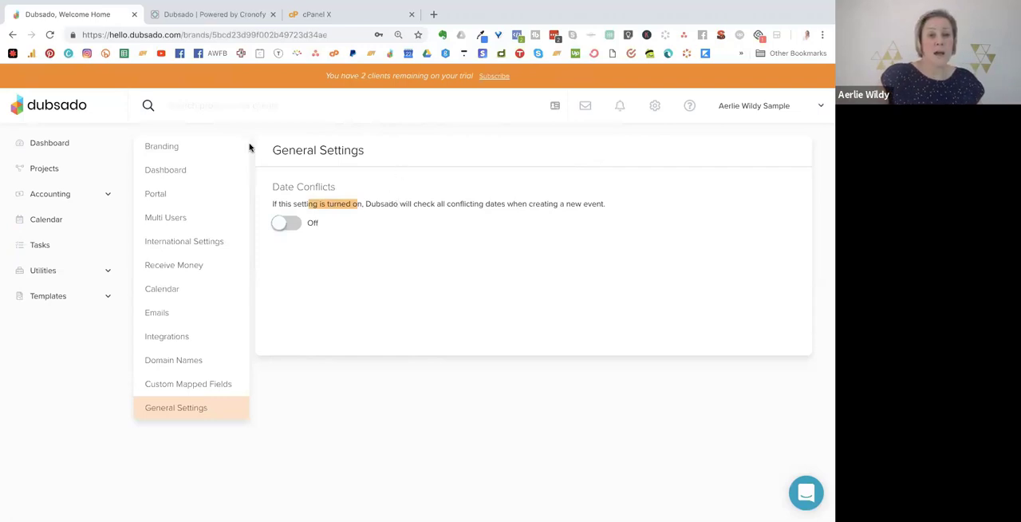
# Add a new package in the package templates and start a new line item in it.
pyautogui.click(41, 299)
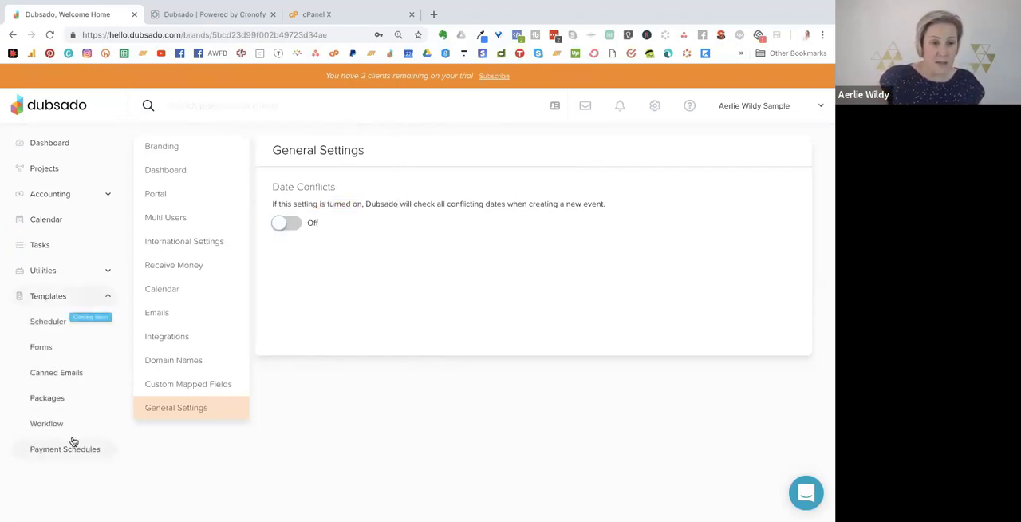
pyautogui.click(49, 399)
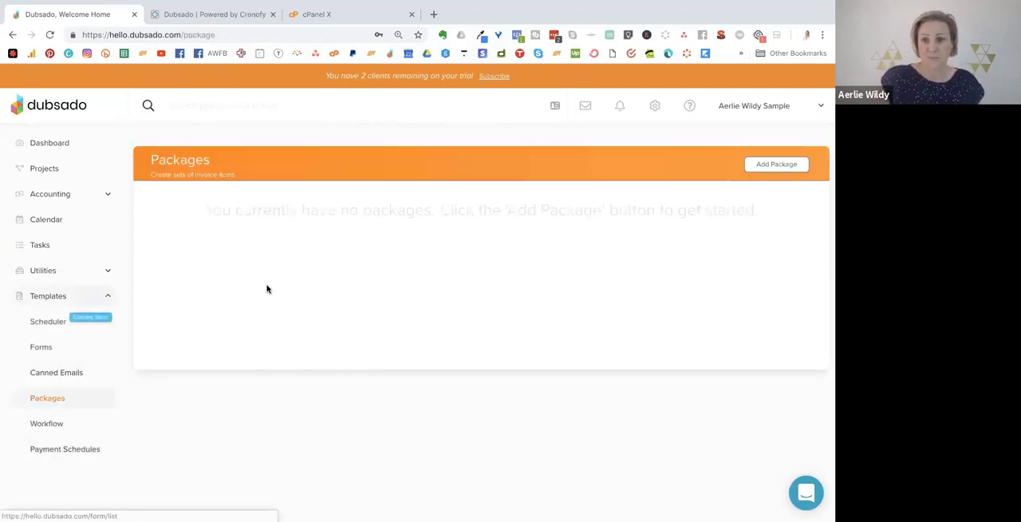
pyautogui.click(778, 165)
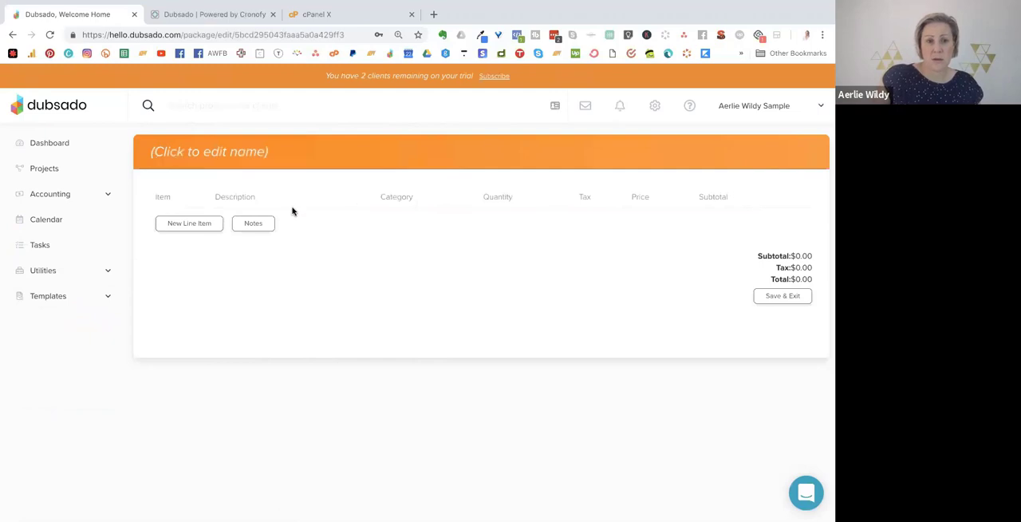
pyautogui.click(196, 224)
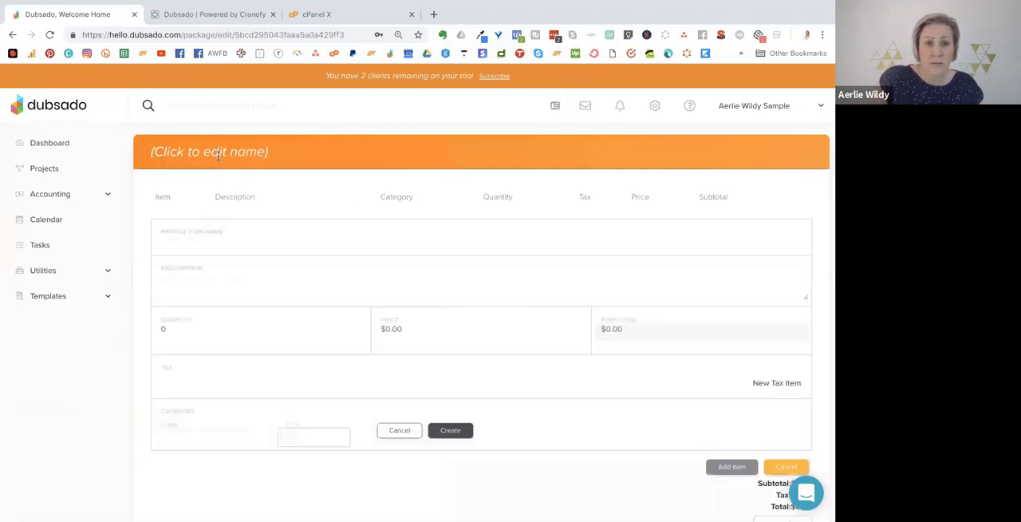
# Try to name the package "Coaching Package".
pyautogui.click(250, 154)
pyautogui.write('C')
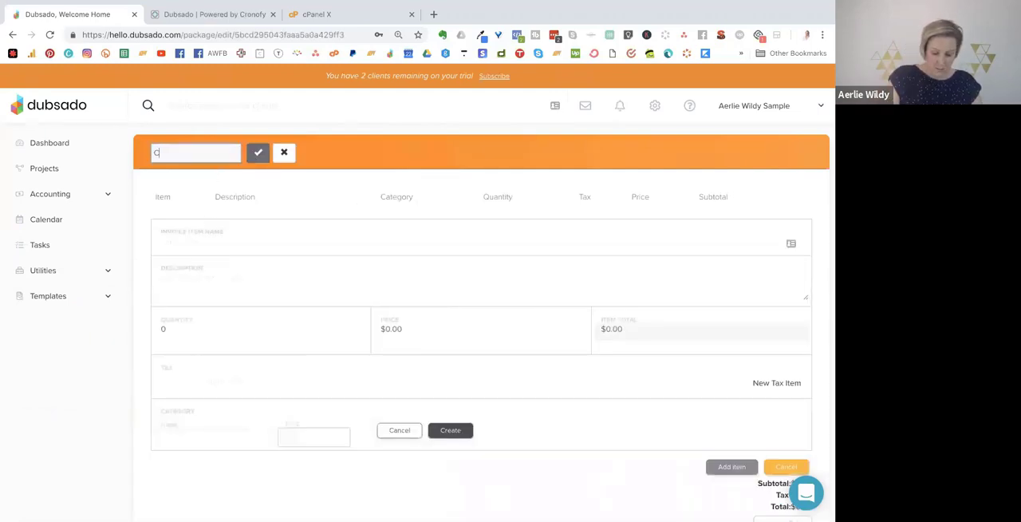
pyautogui.write('oaching Package')
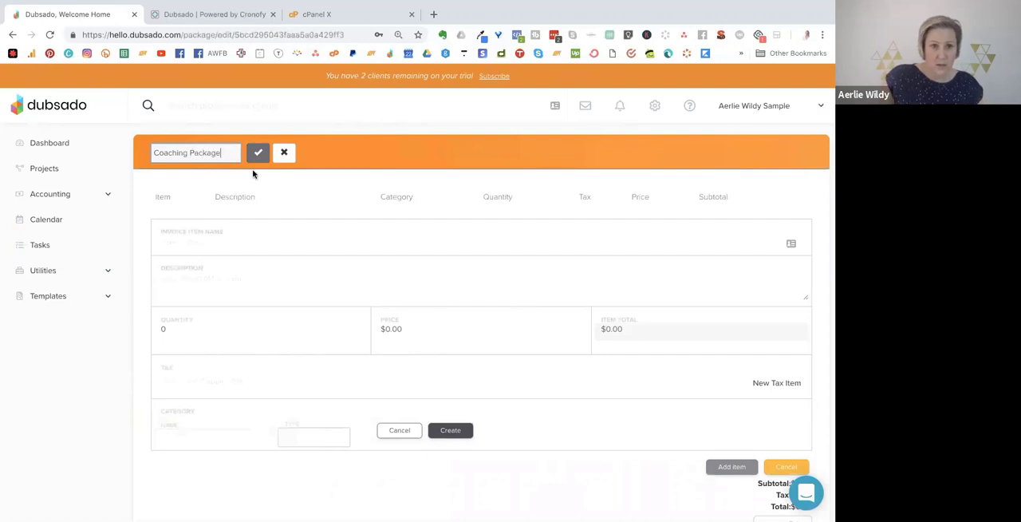
# Name the invoice item "Coaching Package - 6 session" and describe it as "6 x 30 min coaching sessions".
pyautogui.click(244, 244)
pyautogui.write('Coachin')
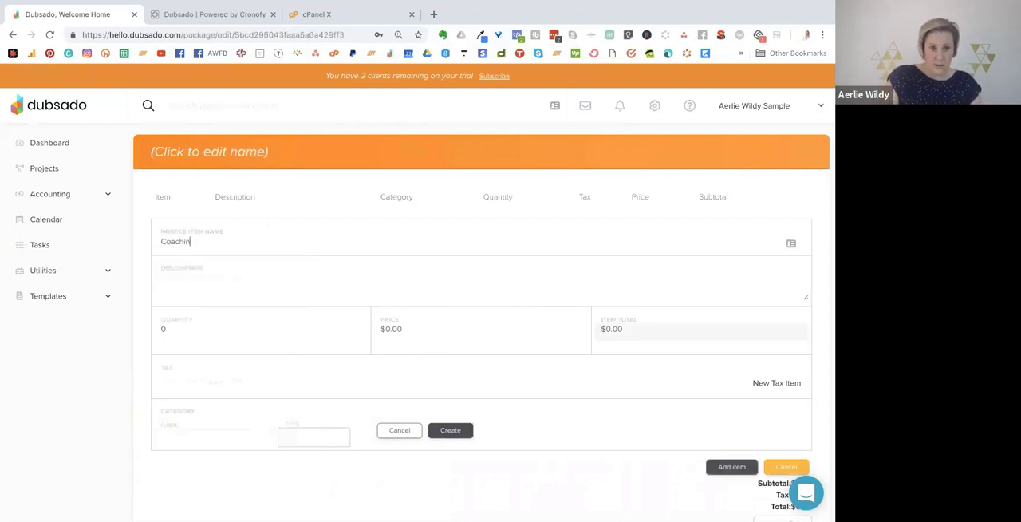
pyautogui.write('g Packache -')
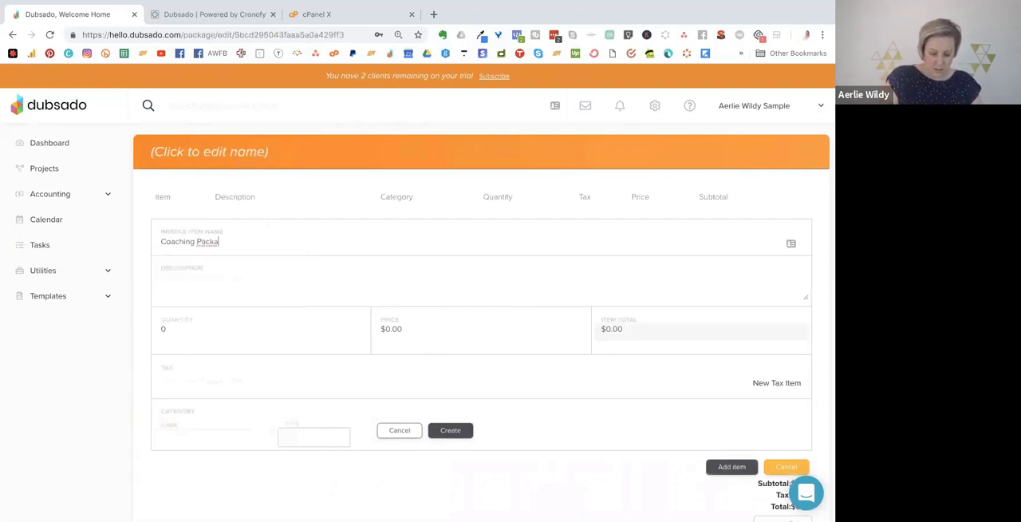
pyautogui.press('BackSpace')
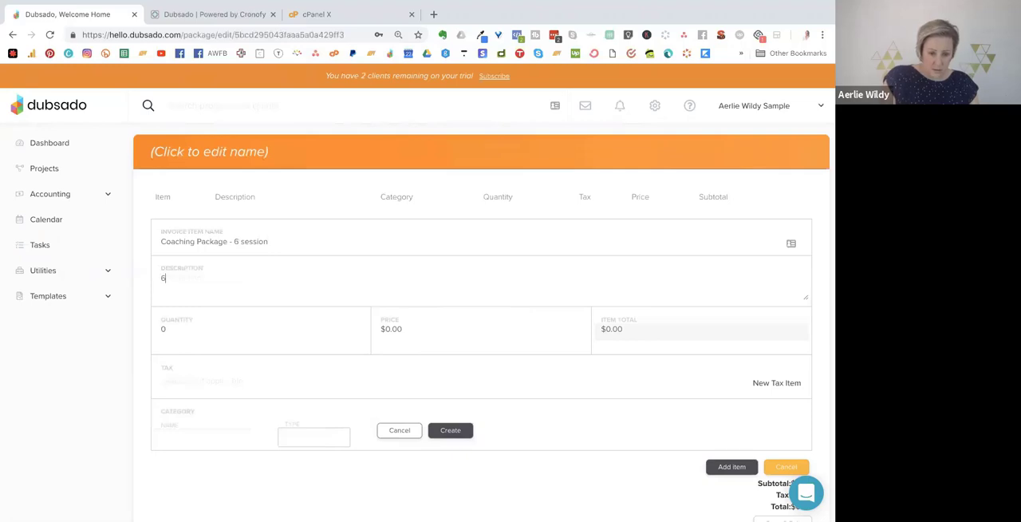
pyautogui.write('30 min coaching sessions')
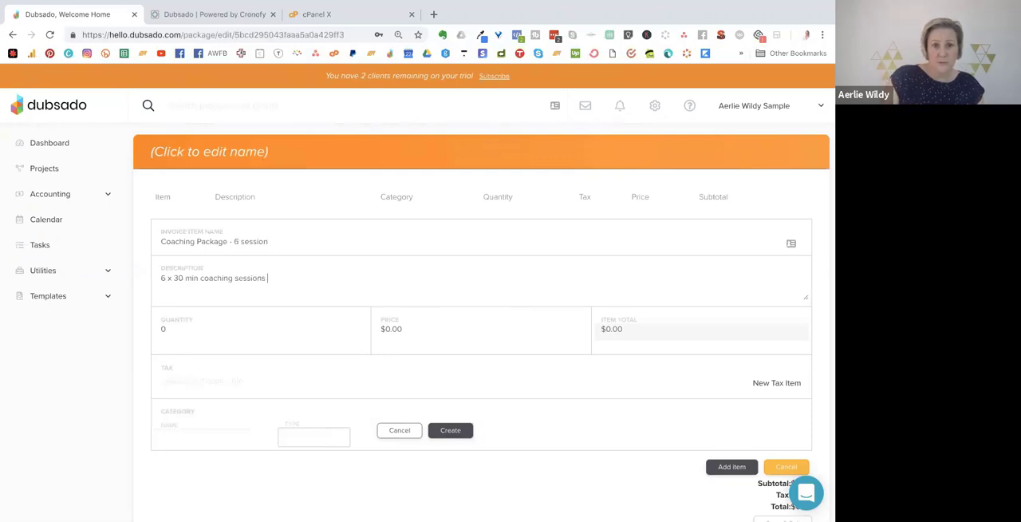
# Set the line item's quantity to 1 and its price to $500.
pyautogui.click(226, 334)
pyautogui.click(182, 395)
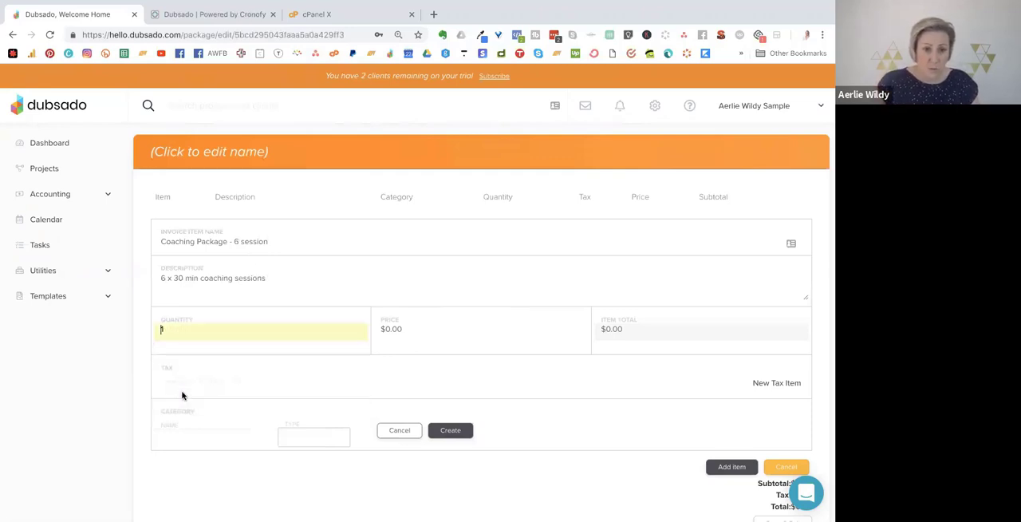
pyautogui.click(412, 335)
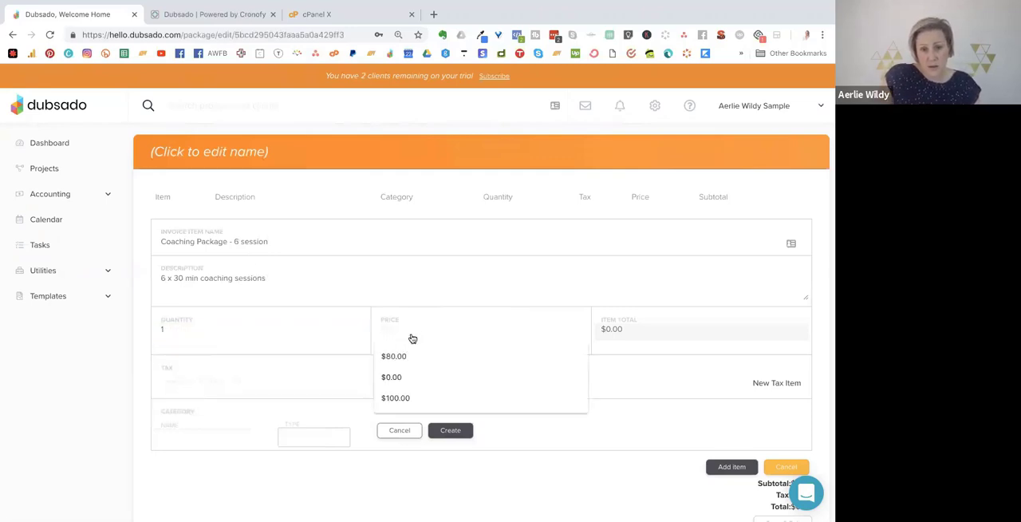
pyautogui.write('500')
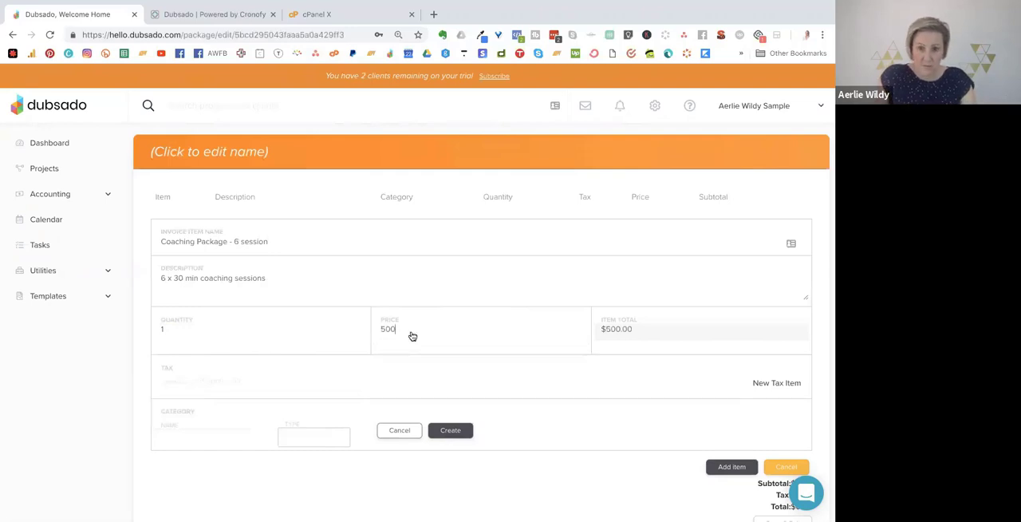
# Create a new tax item named "GST" at 10 percent for the coaching line item.
pyautogui.click(338, 388)
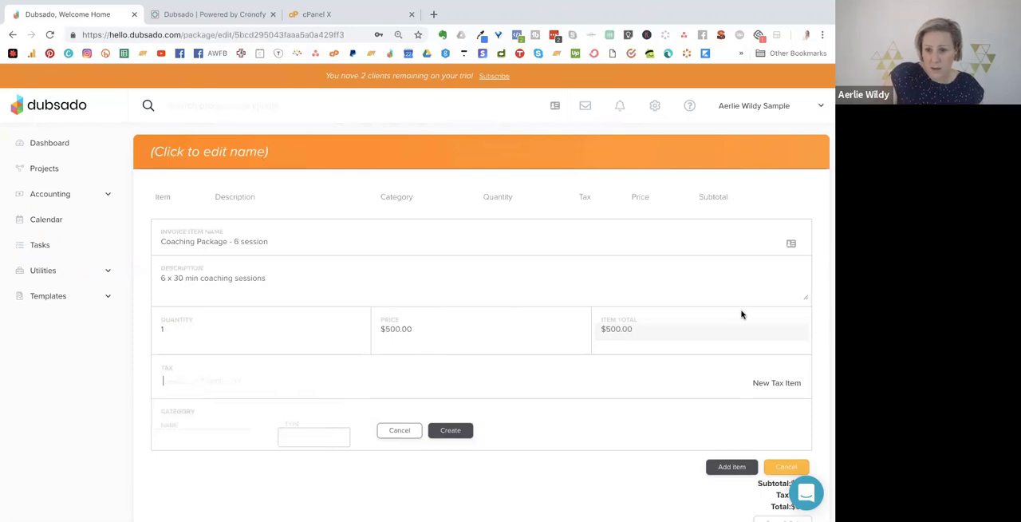
pyautogui.click(772, 383)
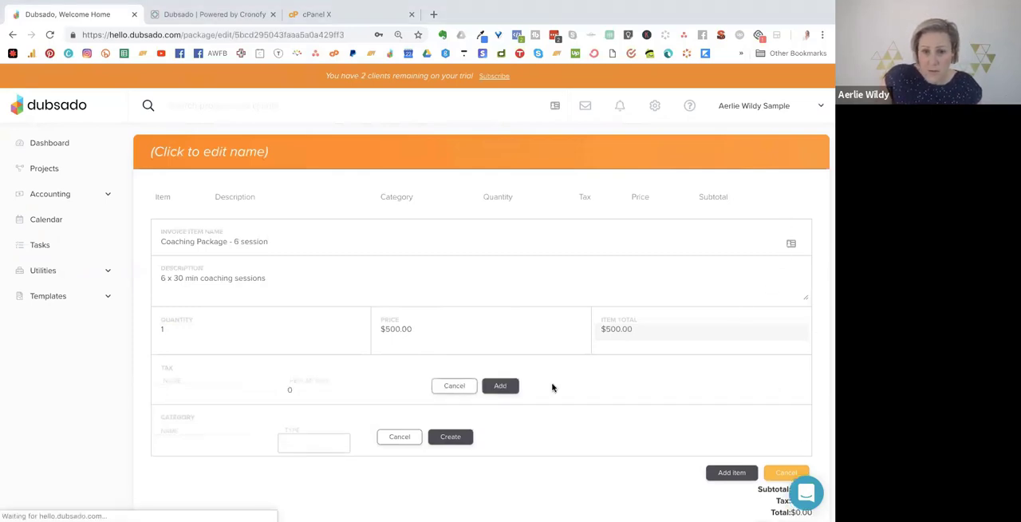
pyautogui.click(182, 398)
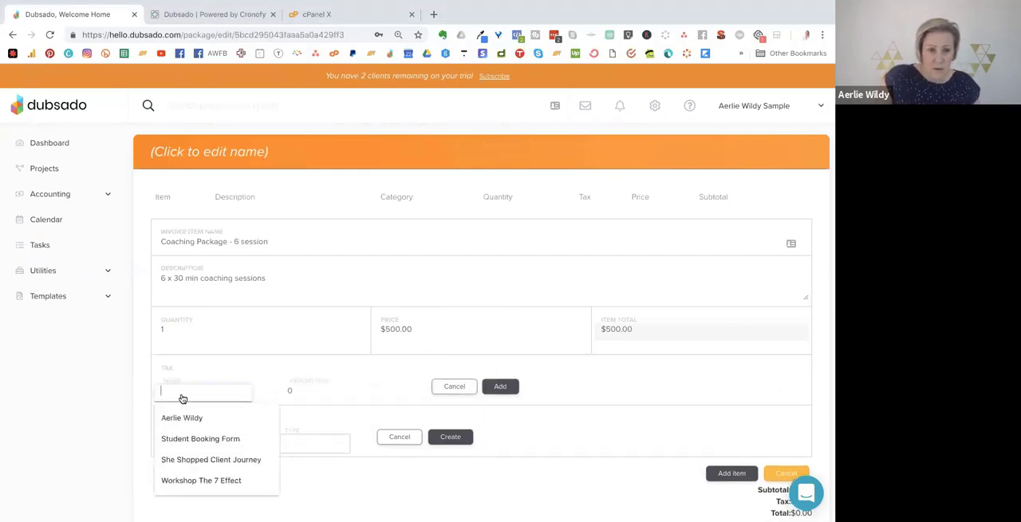
pyautogui.write('GST')
pyautogui.click(296, 391)
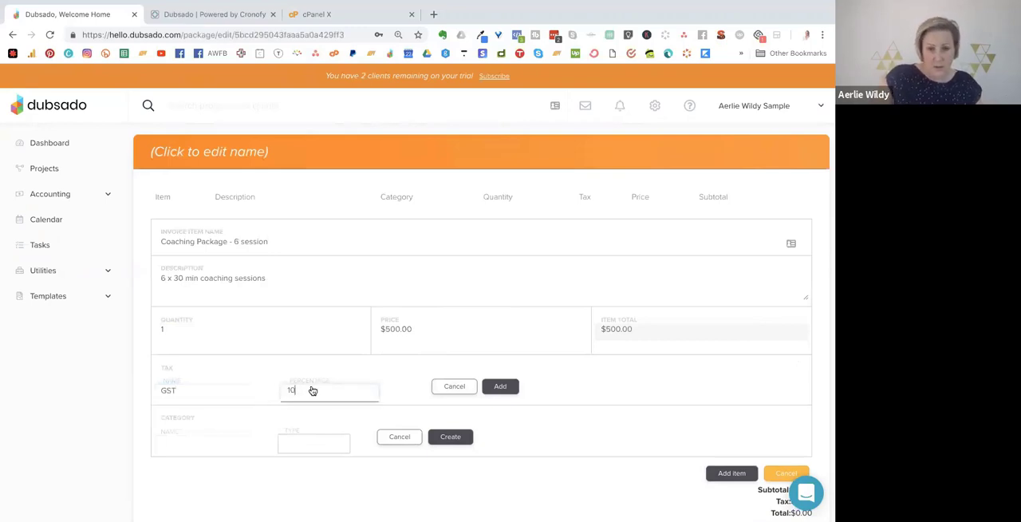
pyautogui.write('10')
pyautogui.click(500, 386)
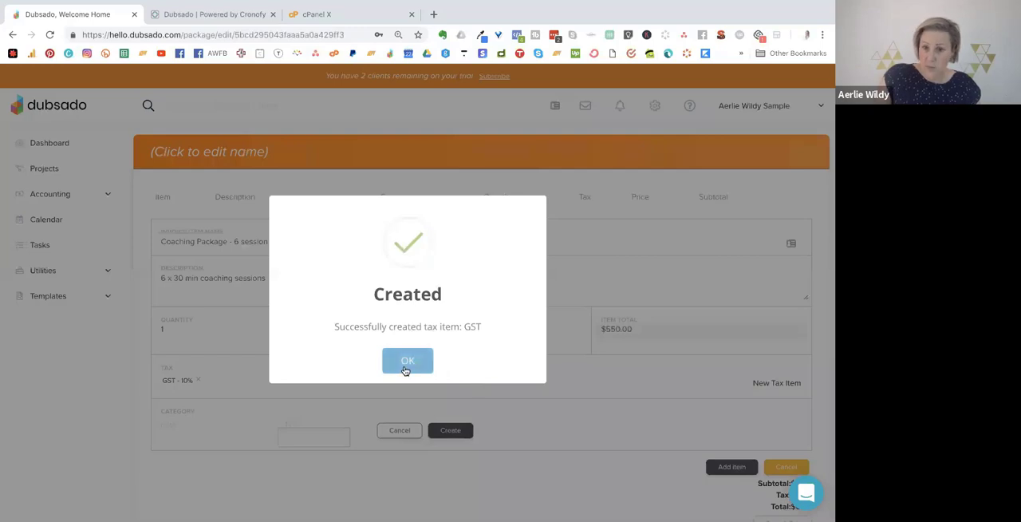
pyautogui.click(404, 364)
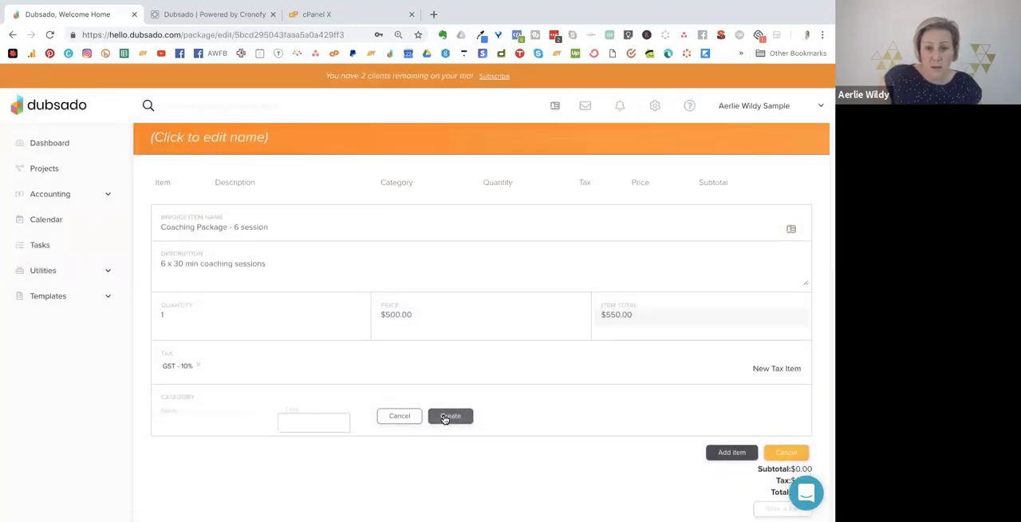
# Set the new category's type to Services and try to create the category without a name.
pyautogui.click(446, 418)
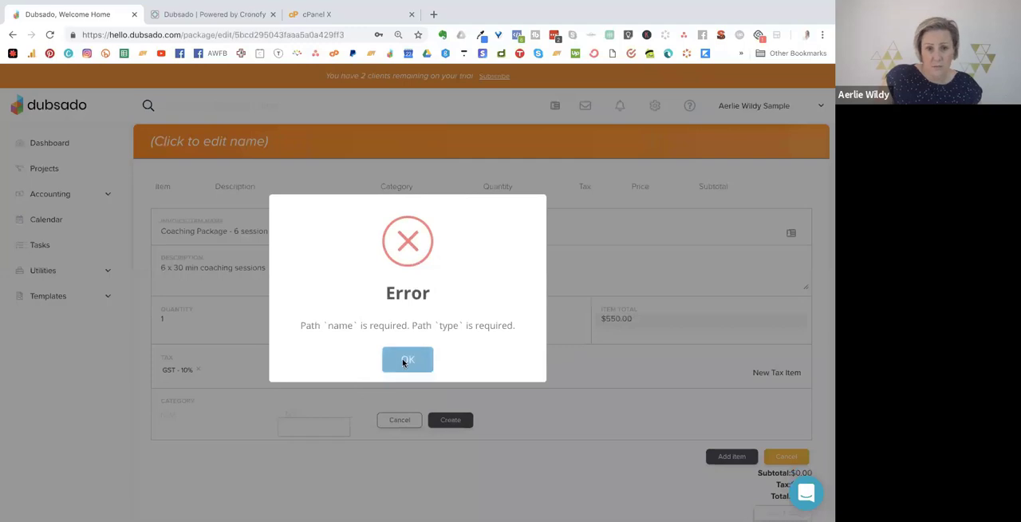
pyautogui.click(403, 362)
pyautogui.click(316, 425)
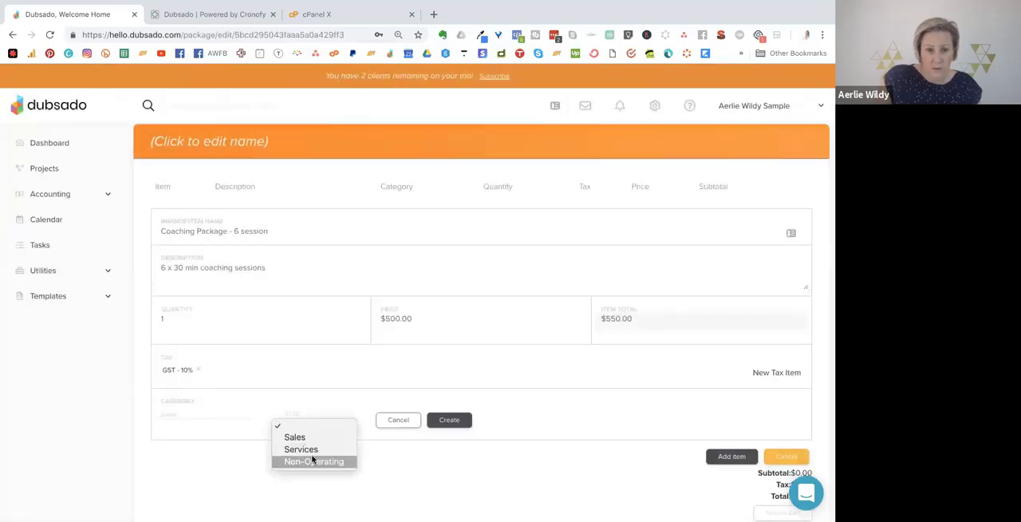
pyautogui.click(274, 449)
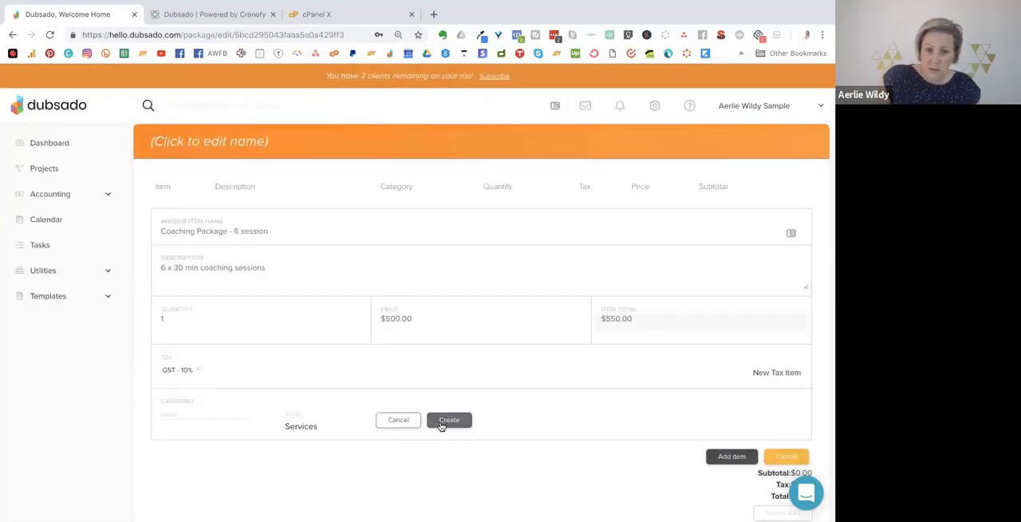
pyautogui.click(441, 425)
pyautogui.click(375, 378)
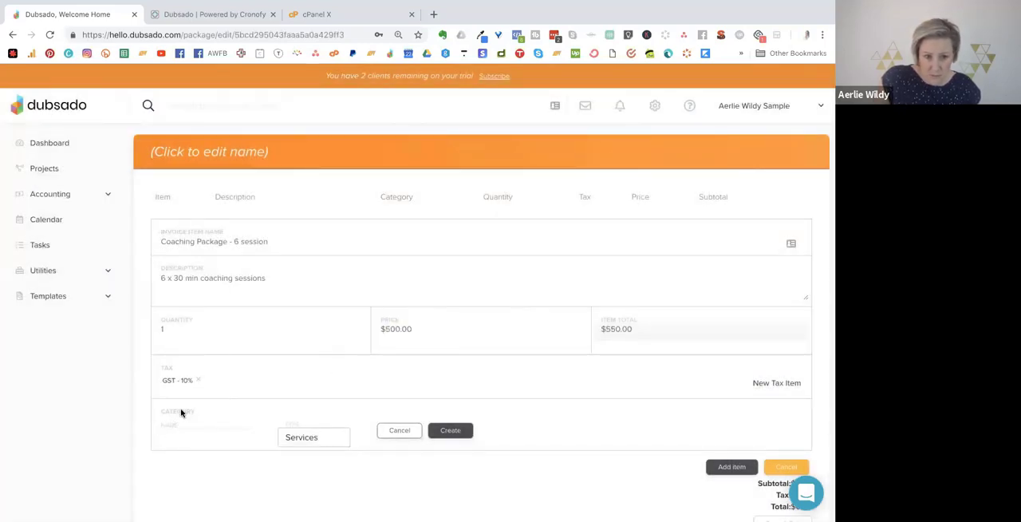
# Name the category "Coaching", create it, and add the finished line item to the package.
pyautogui.scroll(-1, 183, 412)
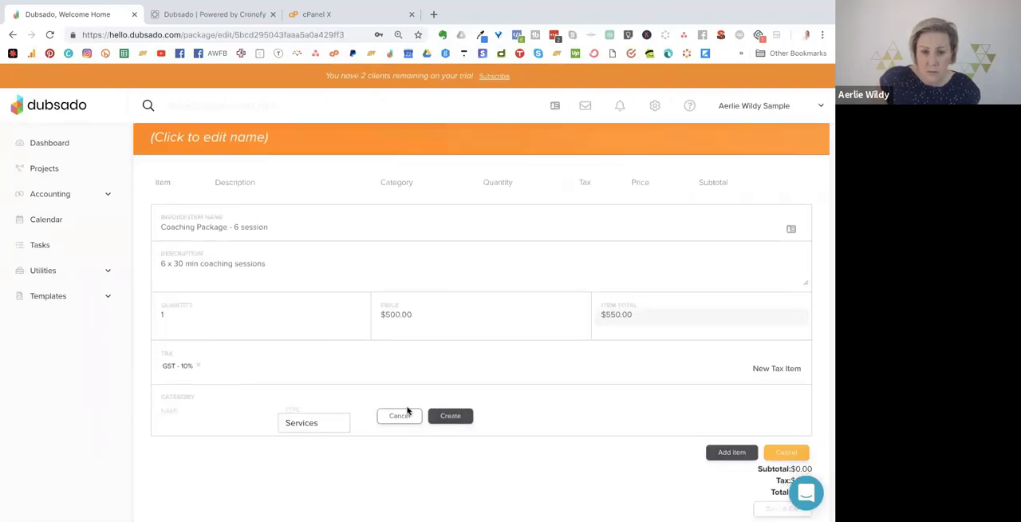
pyautogui.click(407, 413)
pyautogui.click(173, 425)
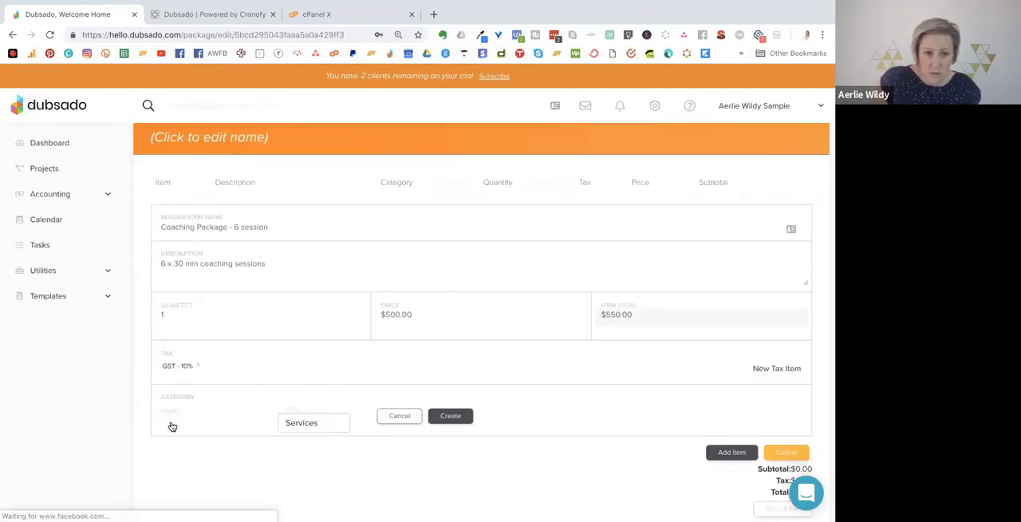
pyautogui.click(161, 424)
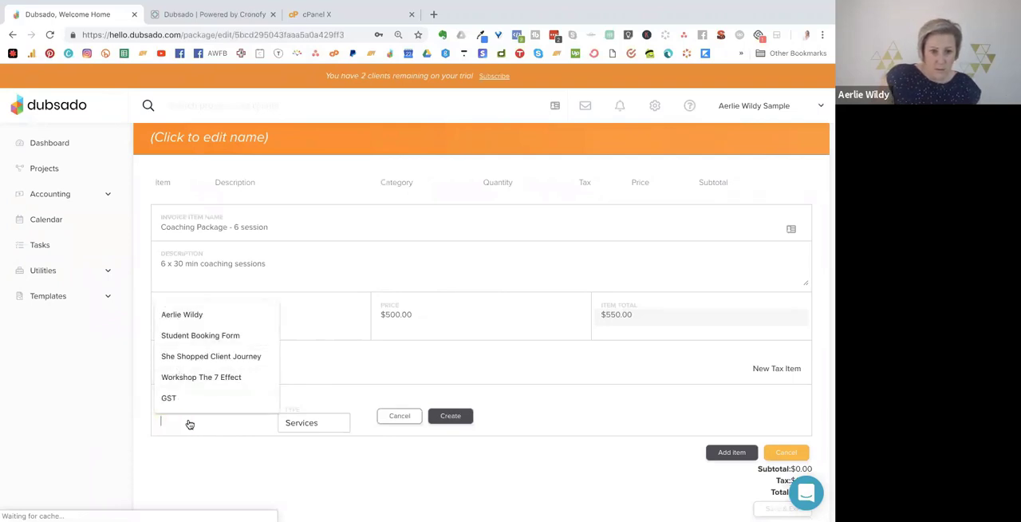
pyautogui.write('Coac')
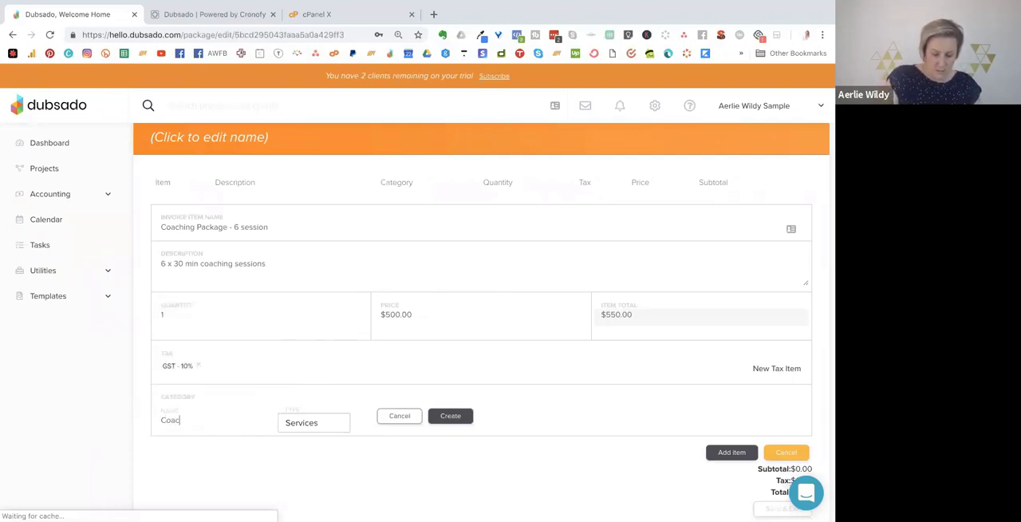
pyautogui.write('hing')
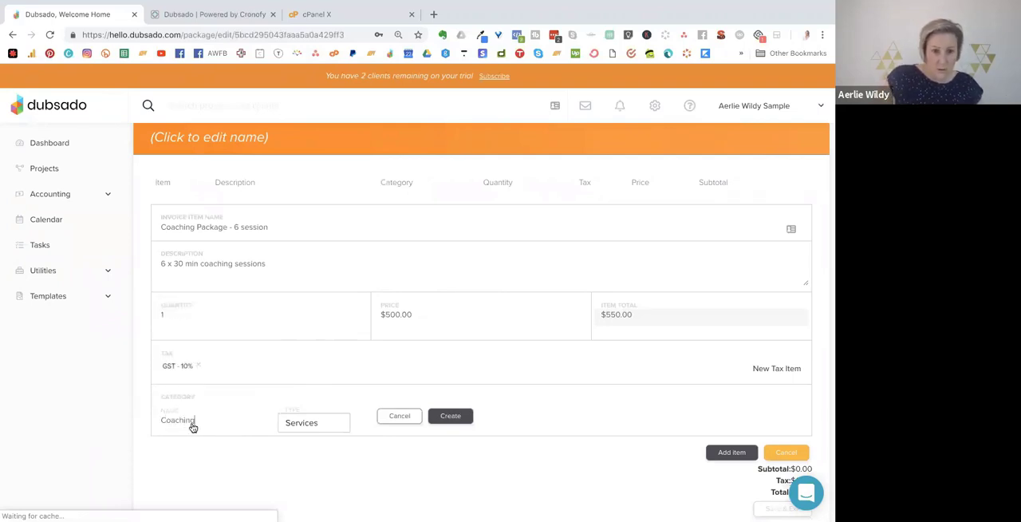
pyautogui.click(451, 415)
pyautogui.click(399, 363)
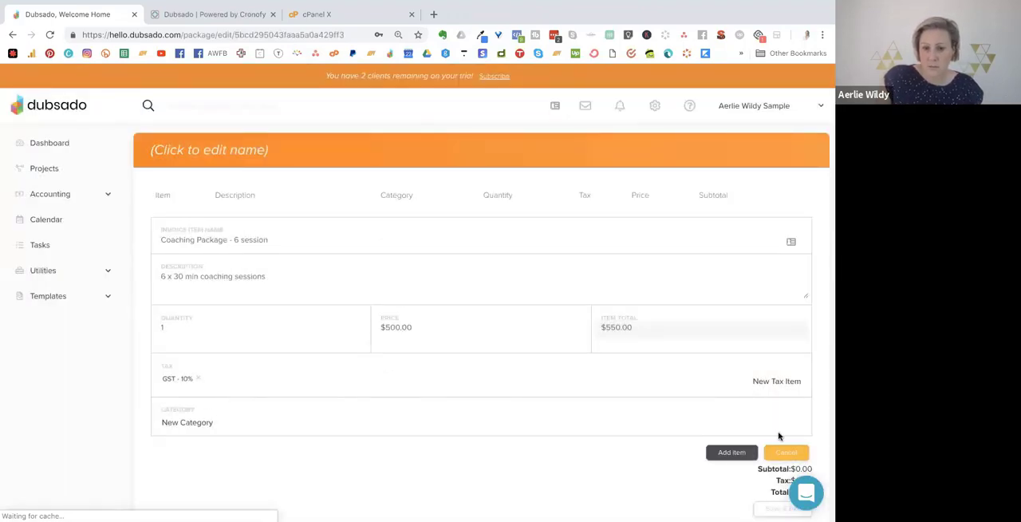
pyautogui.click(718, 454)
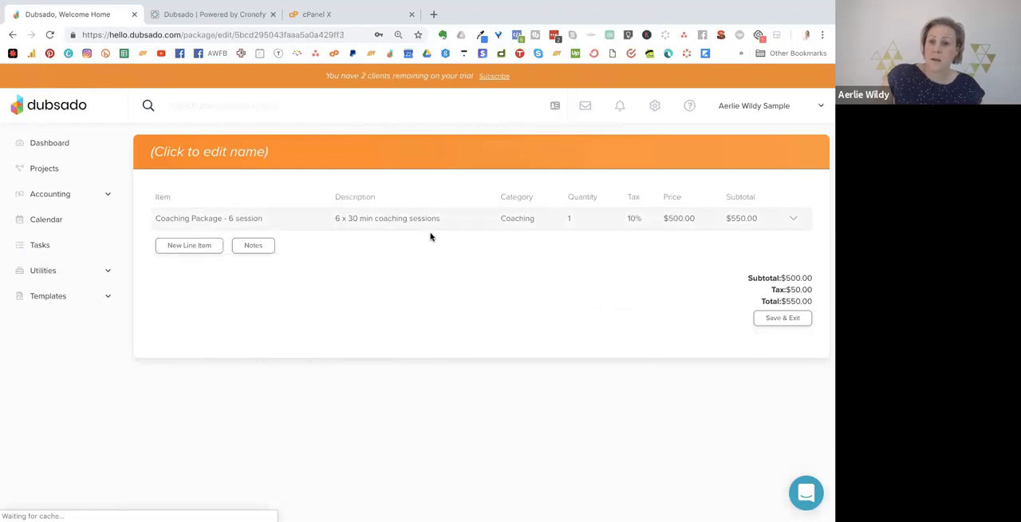
# Name the package "Coaching Package", then save and exit it.
pyautogui.click(212, 152)
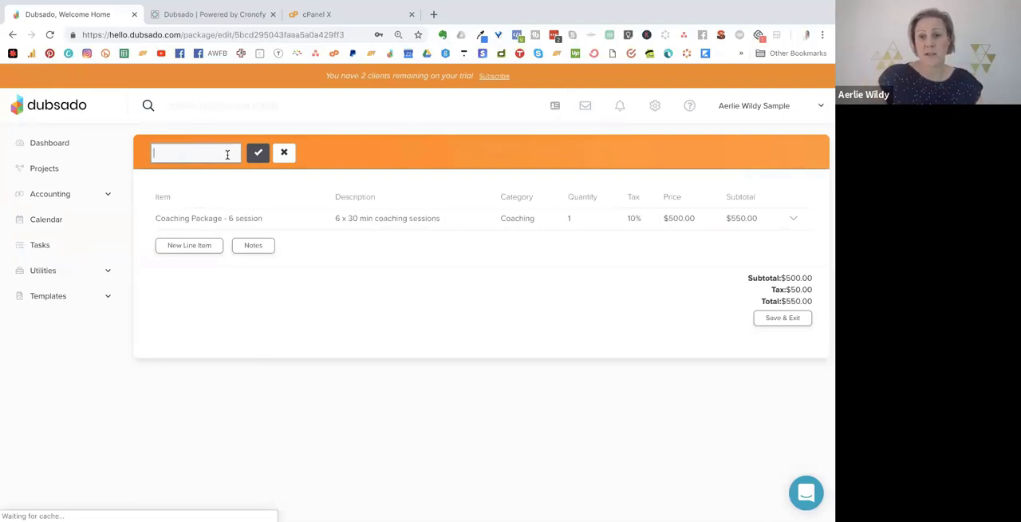
pyautogui.click(229, 156)
pyautogui.write('Coach')
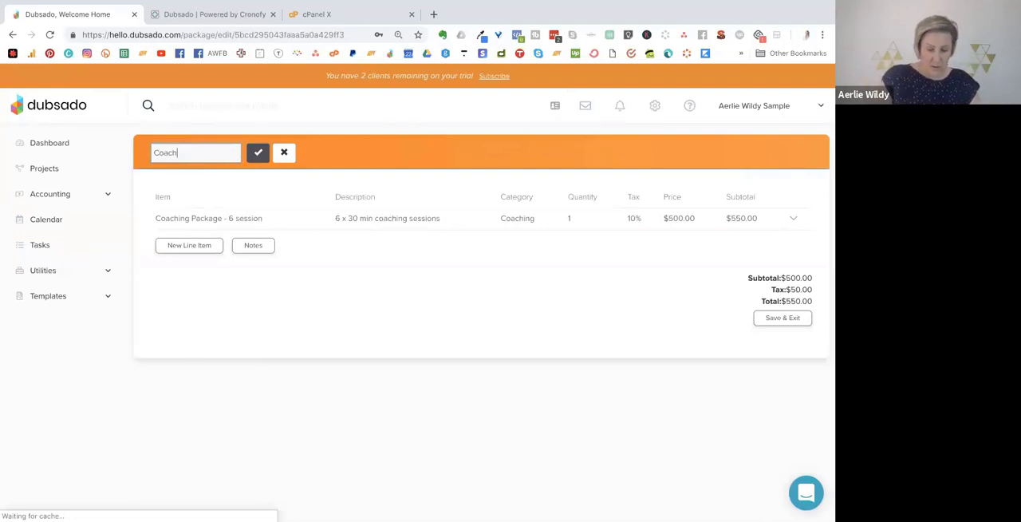
pyautogui.write('ing Package')
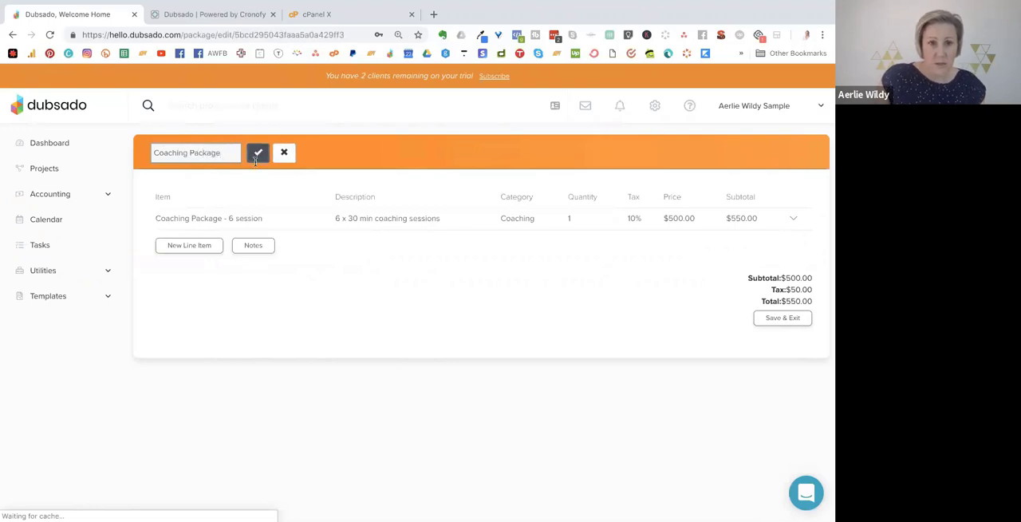
pyautogui.click(257, 152)
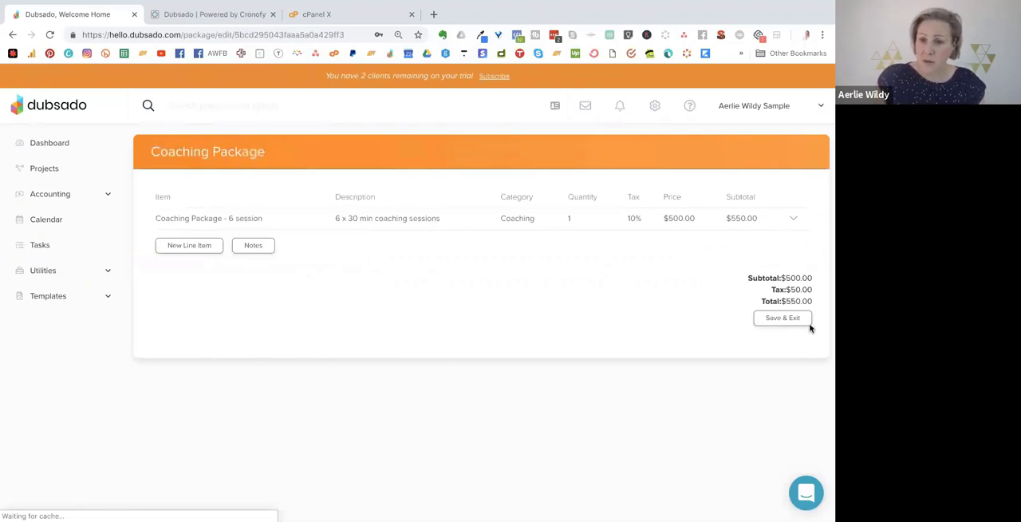
pyautogui.click(764, 320)
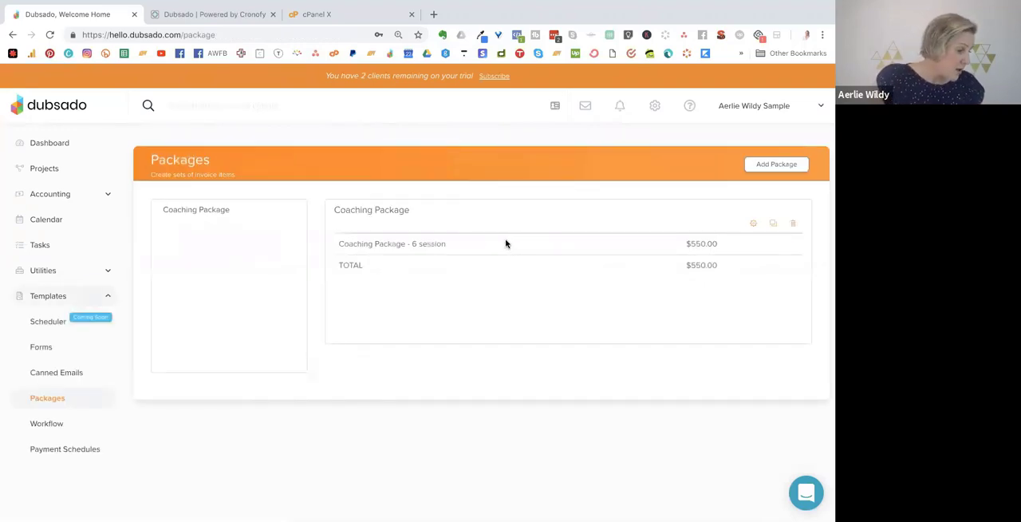
# Review the lists of all invoices and overdue invoices in the accounting area.
pyautogui.click(67, 195)
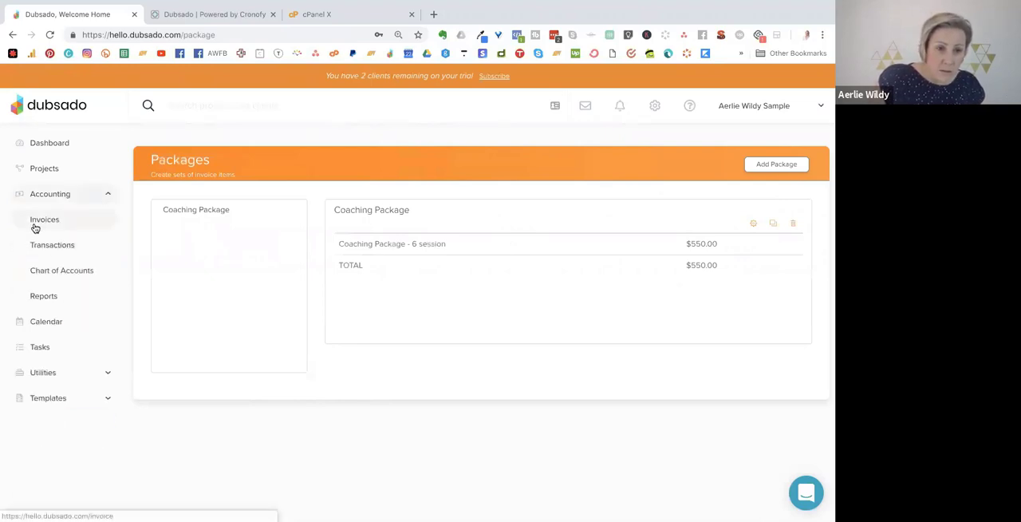
pyautogui.click(56, 399)
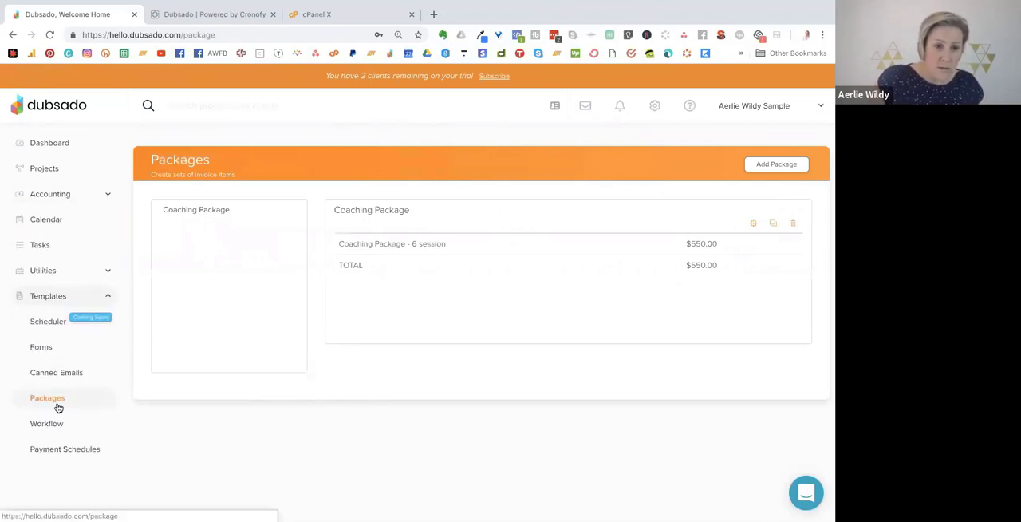
pyautogui.click(56, 197)
pyautogui.click(45, 220)
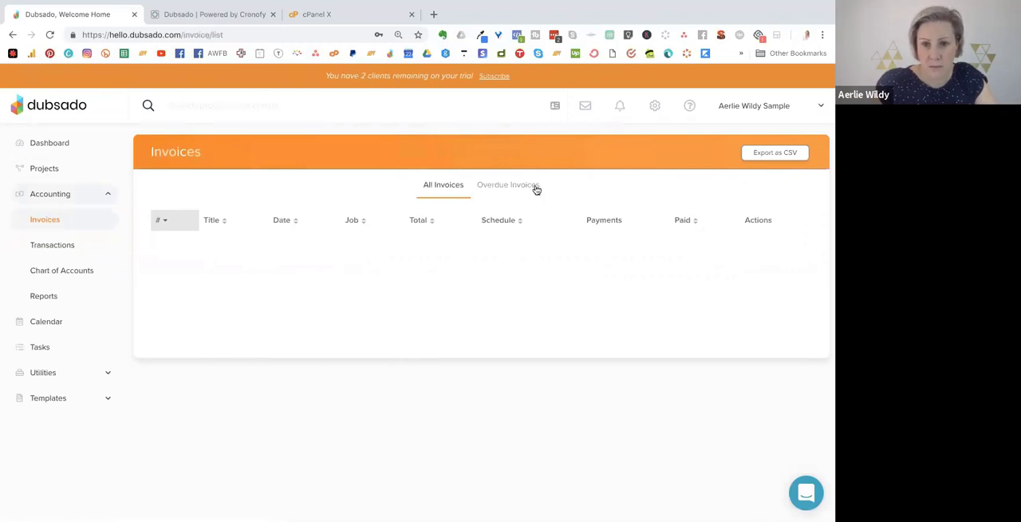
pyautogui.click(782, 105)
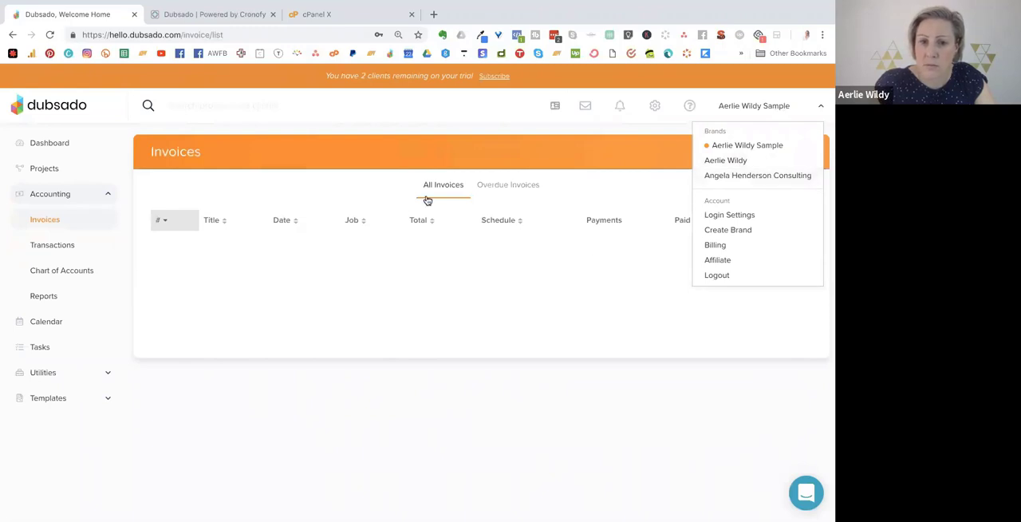
pyautogui.click(506, 185)
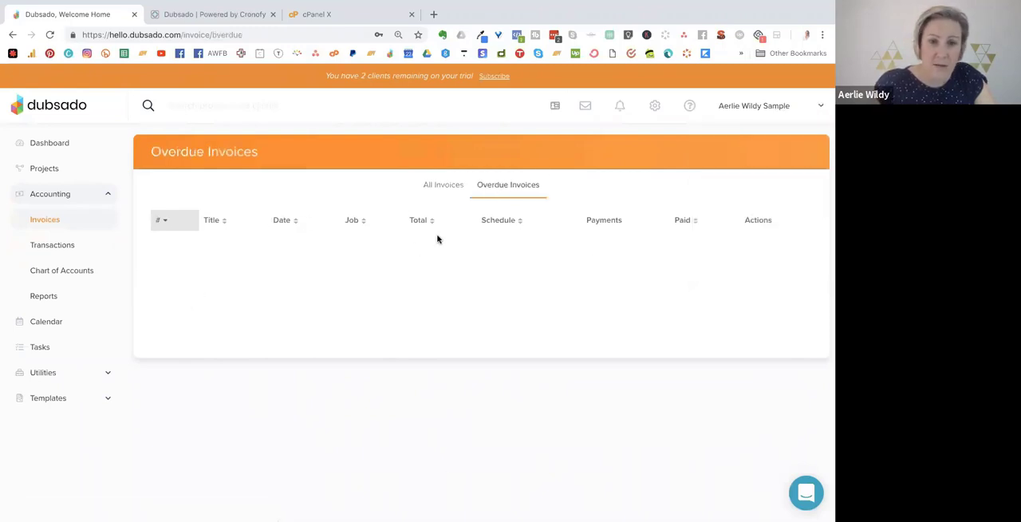
pyautogui.click(452, 187)
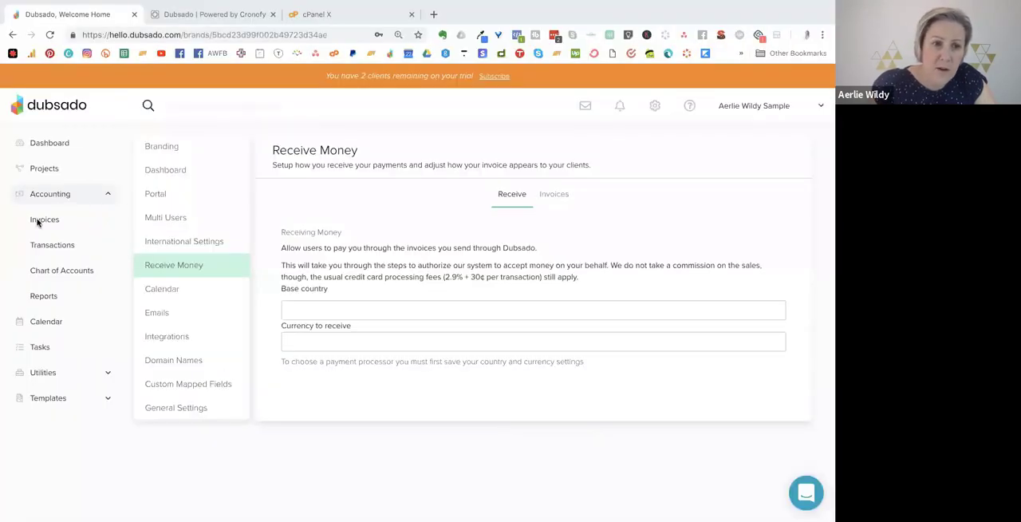
pyautogui.click(29, 226)
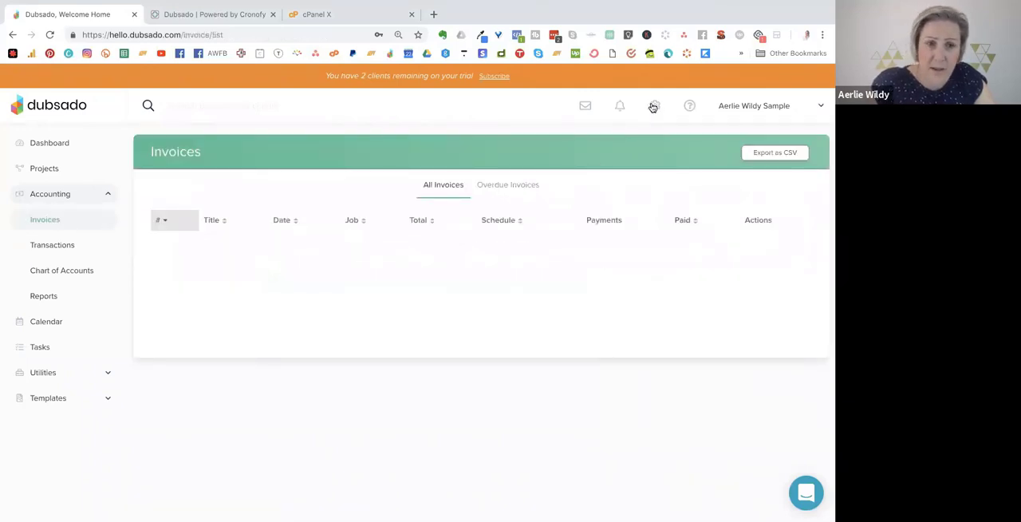
# In the brand's Receive Money settings for invoices, enable Show Company Name.
pyautogui.click(654, 106)
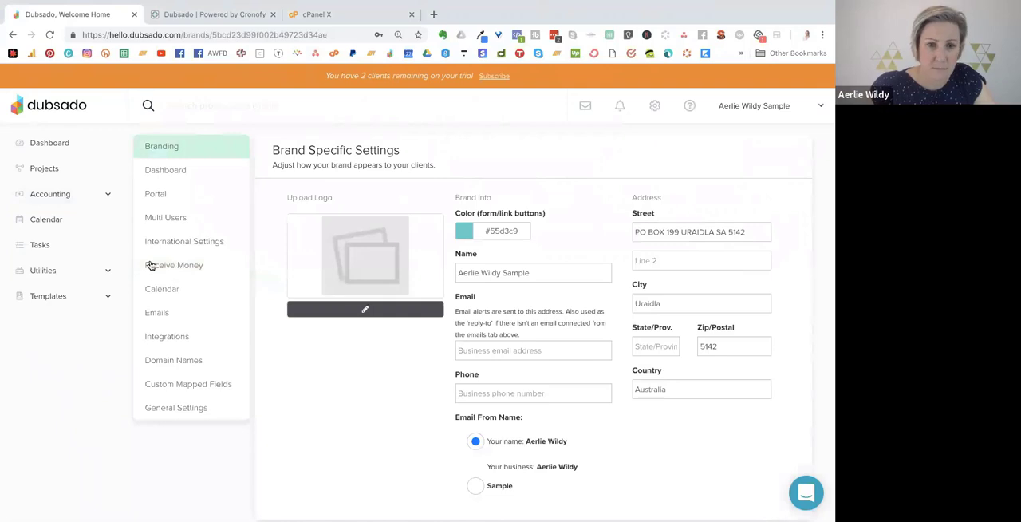
pyautogui.click(151, 265)
pyautogui.click(549, 197)
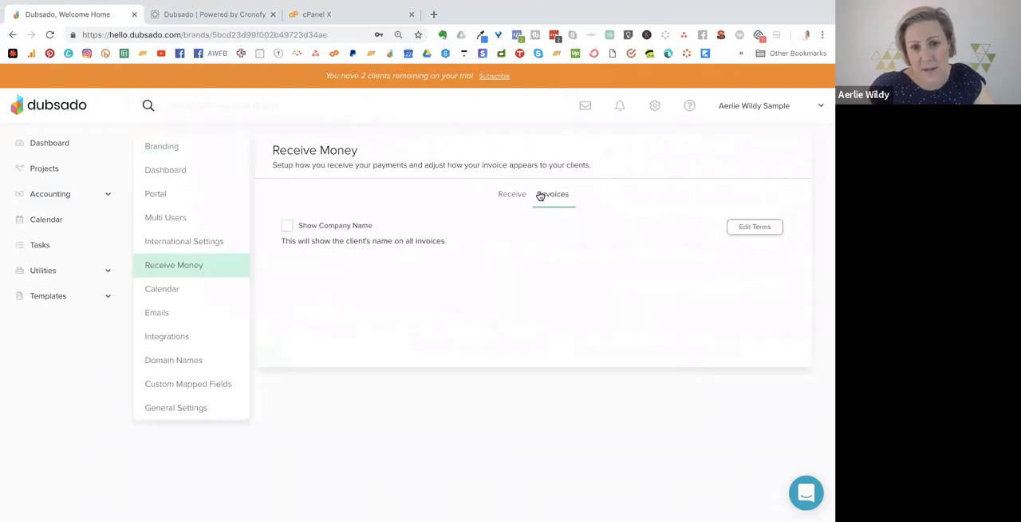
pyautogui.rightClick(292, 229)
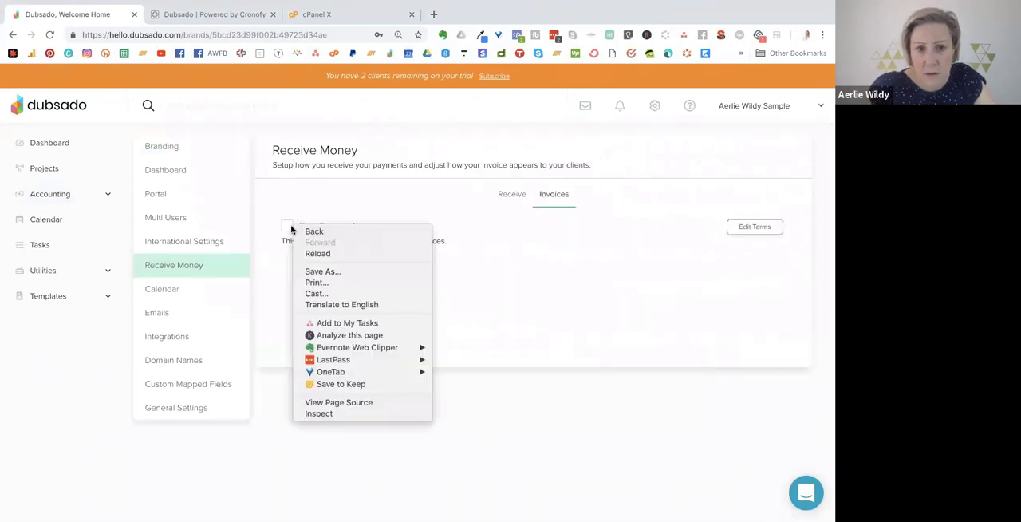
pyautogui.click(286, 229)
pyautogui.click(287, 229)
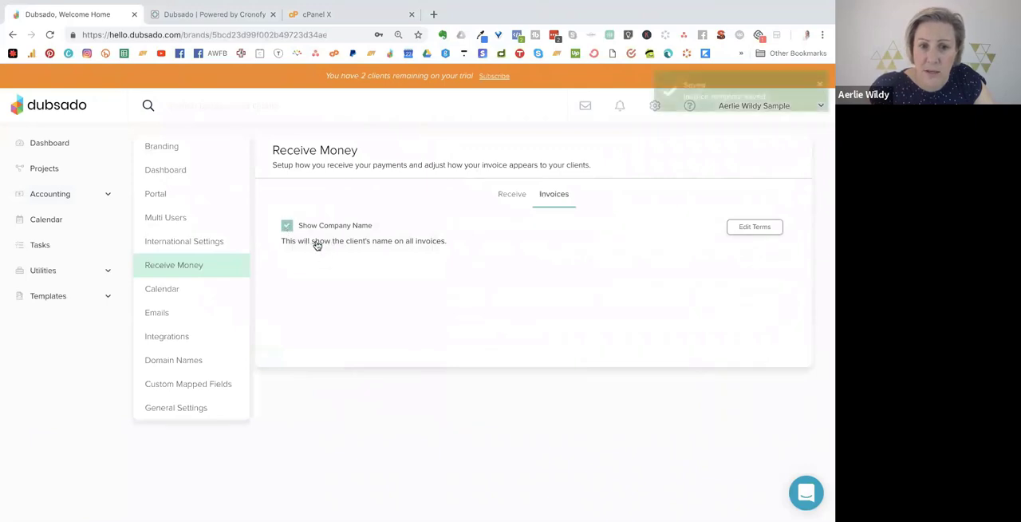
# Edit the invoice terms so the top block contains the business owner's name, postal address and an "ABN:" label.
pyautogui.click(754, 227)
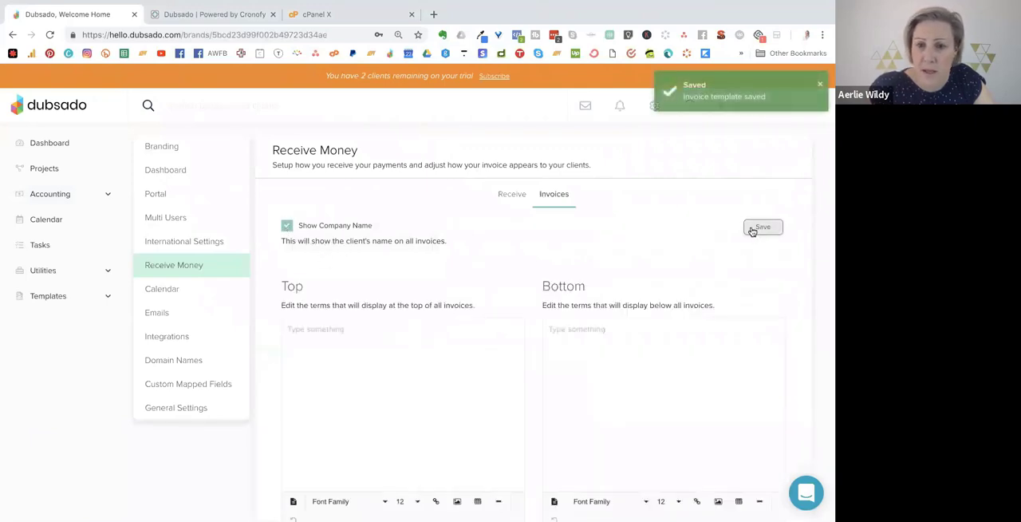
pyautogui.click(374, 324)
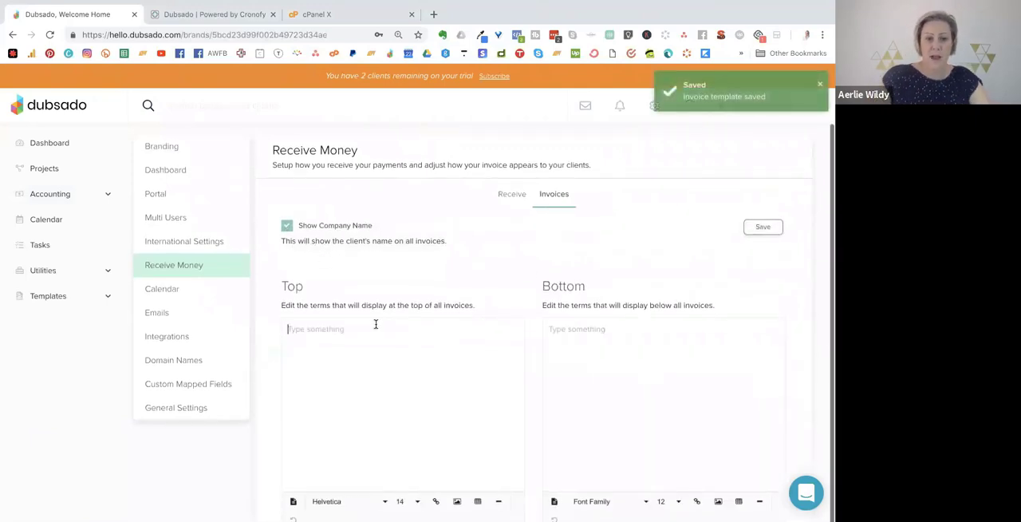
pyautogui.write('Aerlie ')
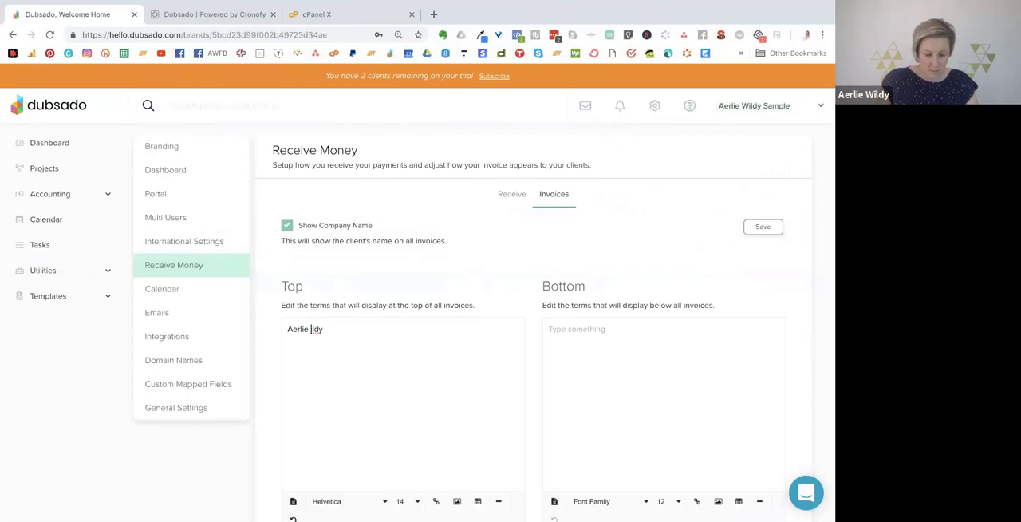
pyautogui.write('W')
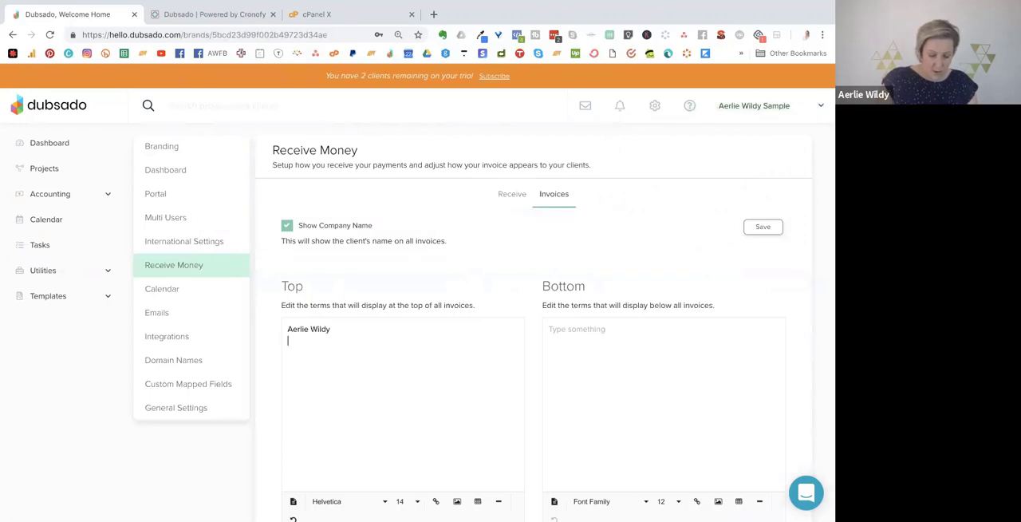
pyautogui.write('ildy')
pyautogui.press('Return')
pyautogui.write('PO Box  ')
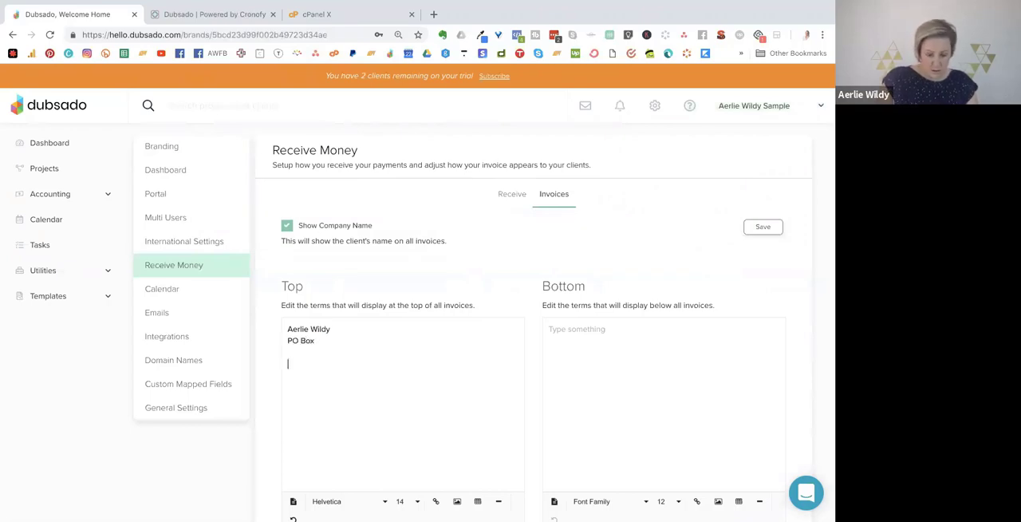
pyautogui.write('Adela')
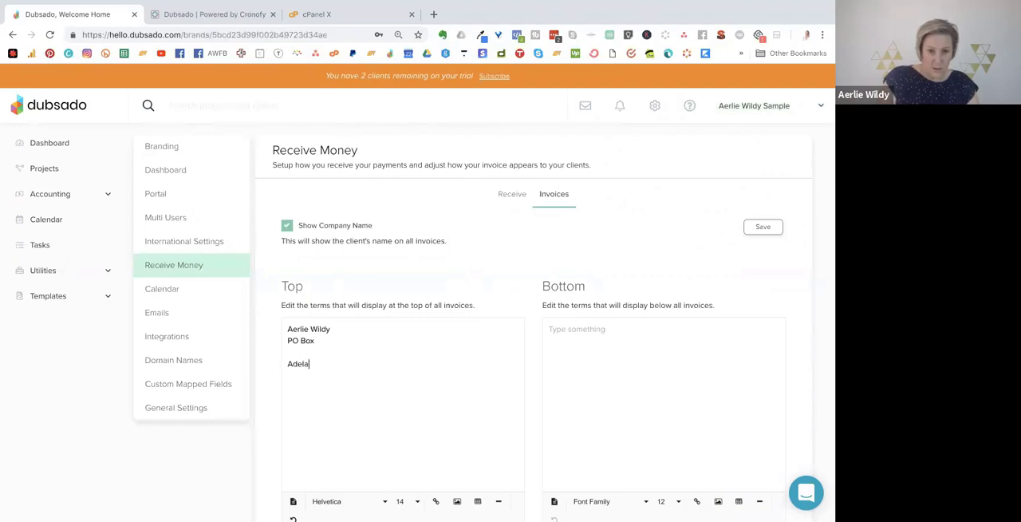
pyautogui.write('ide . SA . 50000')
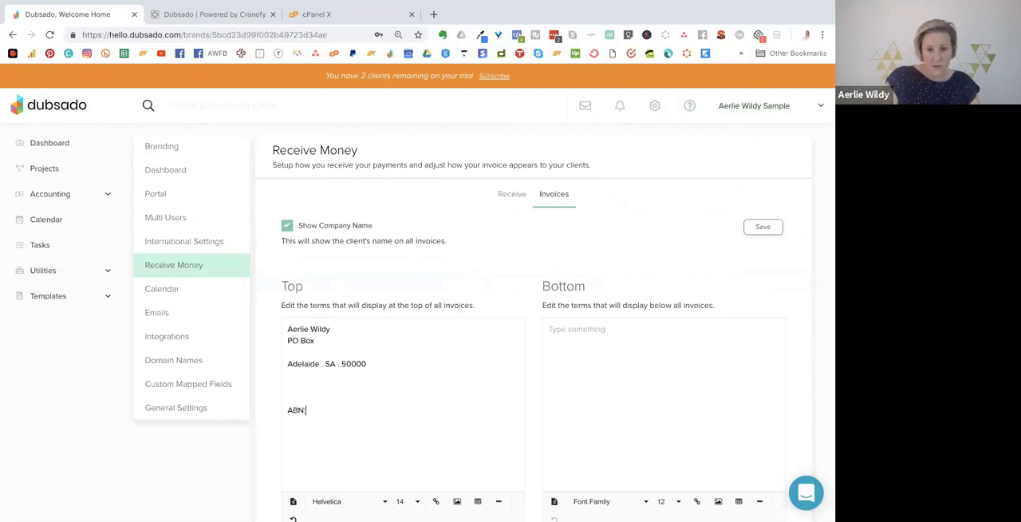
# Add bottom invoice terms: "Please pay in 7 days.", a direct-payment note for BSB and account number, "Thankyou" and "I look forward to working with you."; save.
pyautogui.click(605, 324)
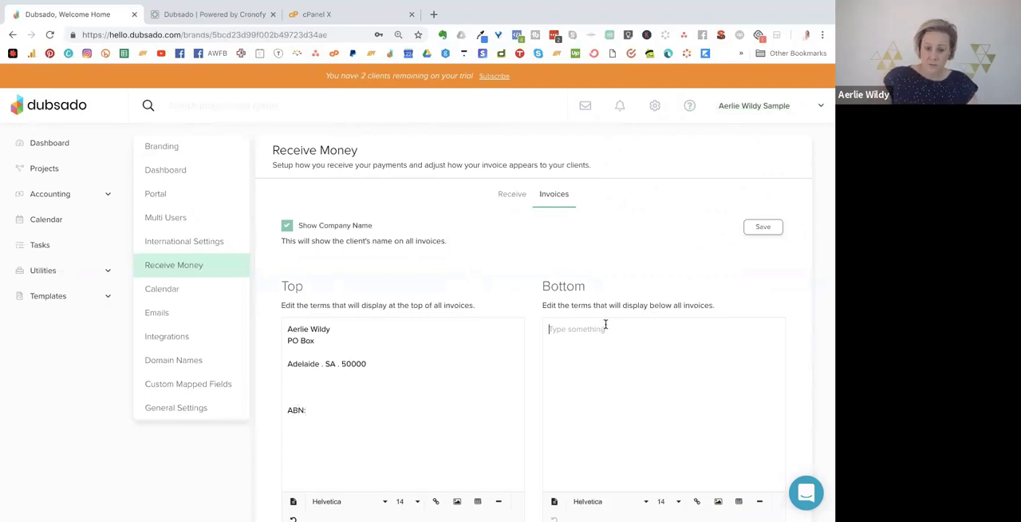
pyautogui.write('Please pay in 7 days.')
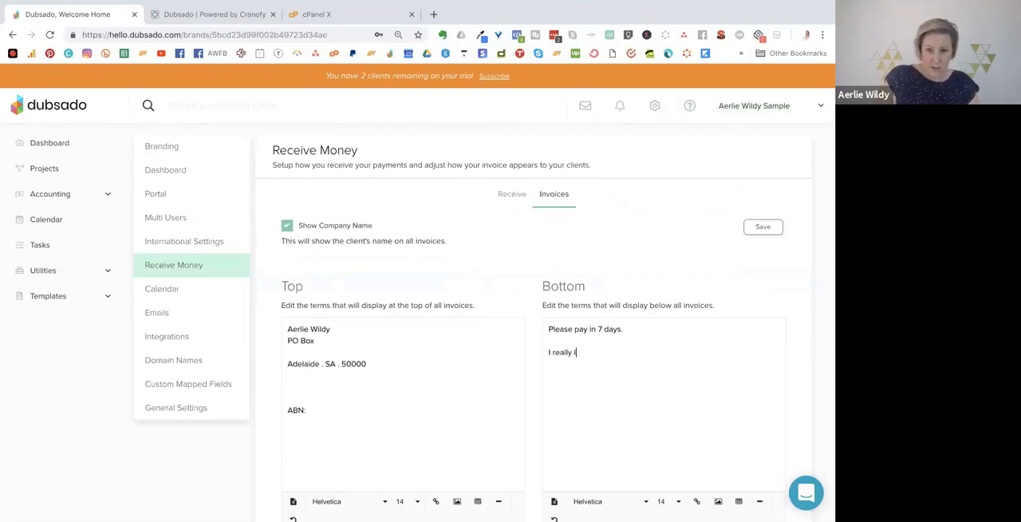
pyautogui.write("when when you pay direct. Here's my BSB nbo")
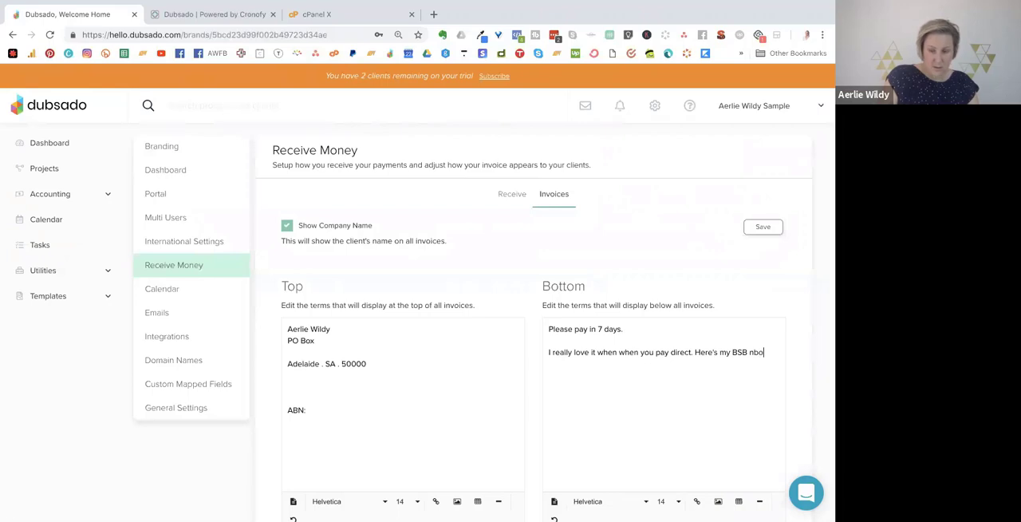
pyautogui.write('mber and Account number:')
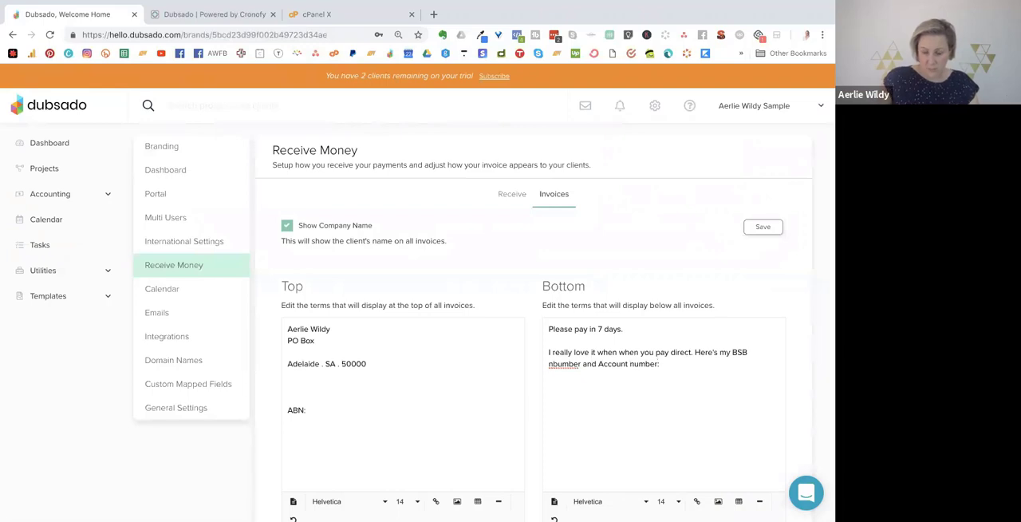
pyautogui.press('Delete')
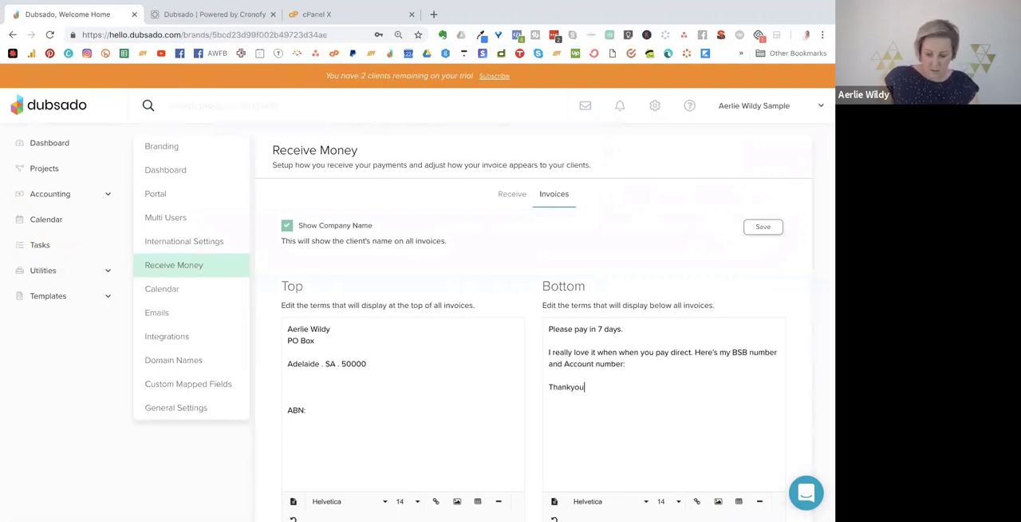
pyautogui.press('Return')
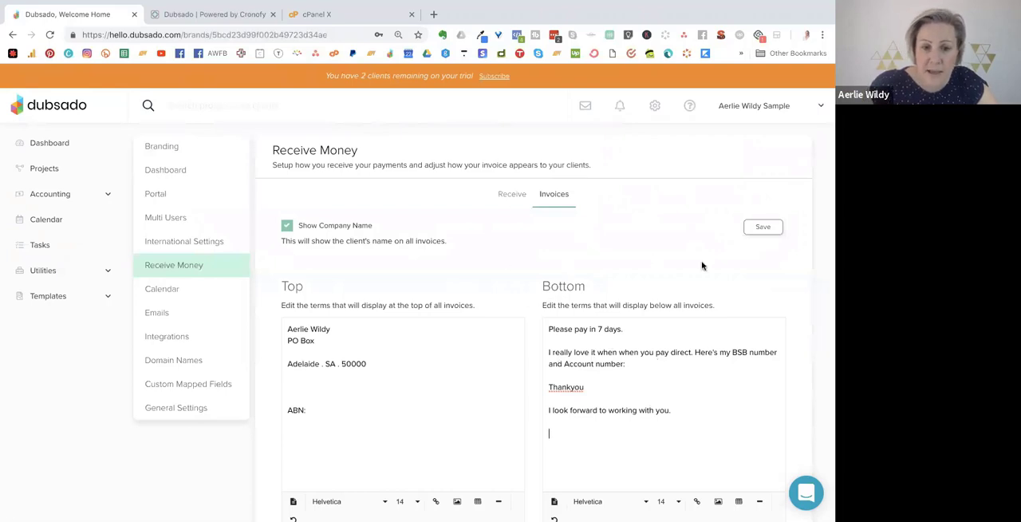
pyautogui.scroll(-1, 457, 260)
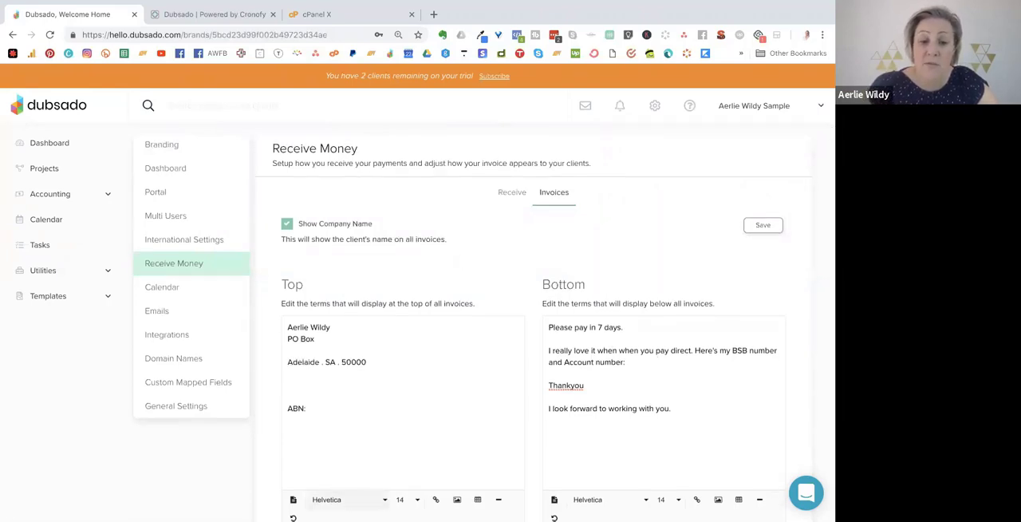
pyautogui.click(754, 226)
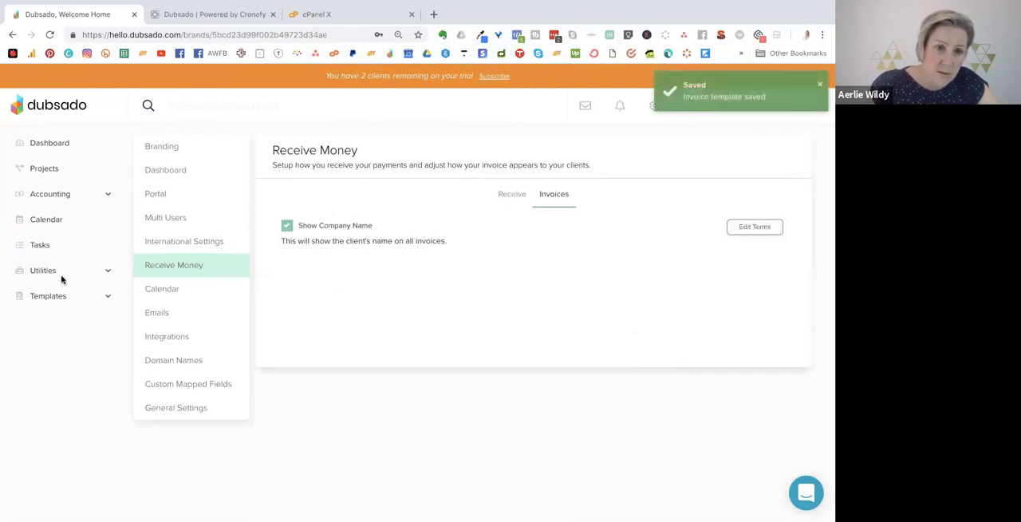
# Find the Systems Coaching project among all leads and open it.
pyautogui.click(44, 169)
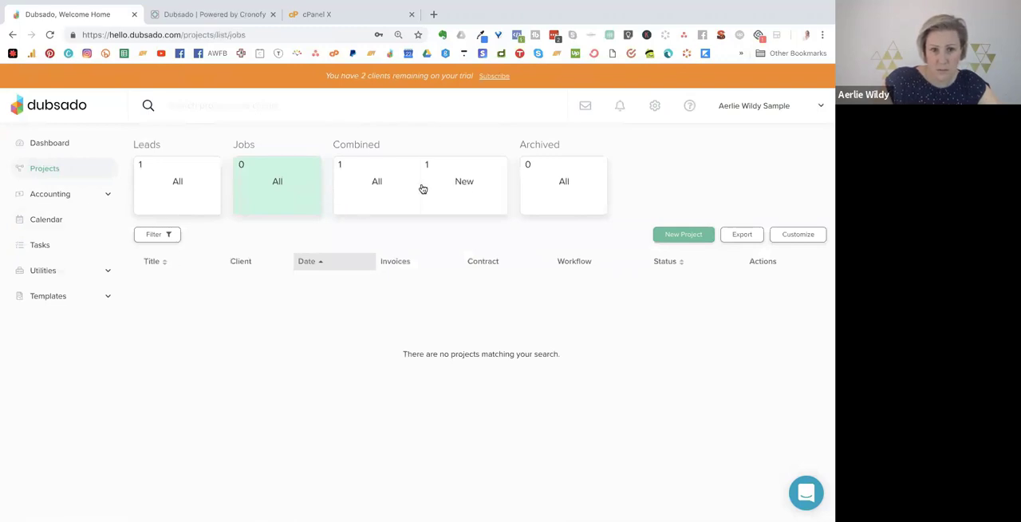
pyautogui.click(374, 183)
pyautogui.click(170, 188)
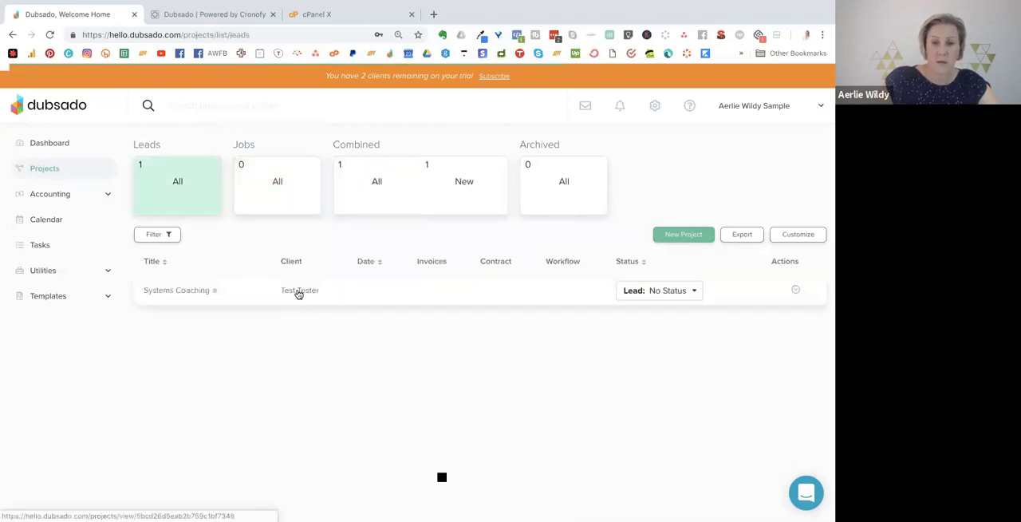
pyautogui.click(297, 292)
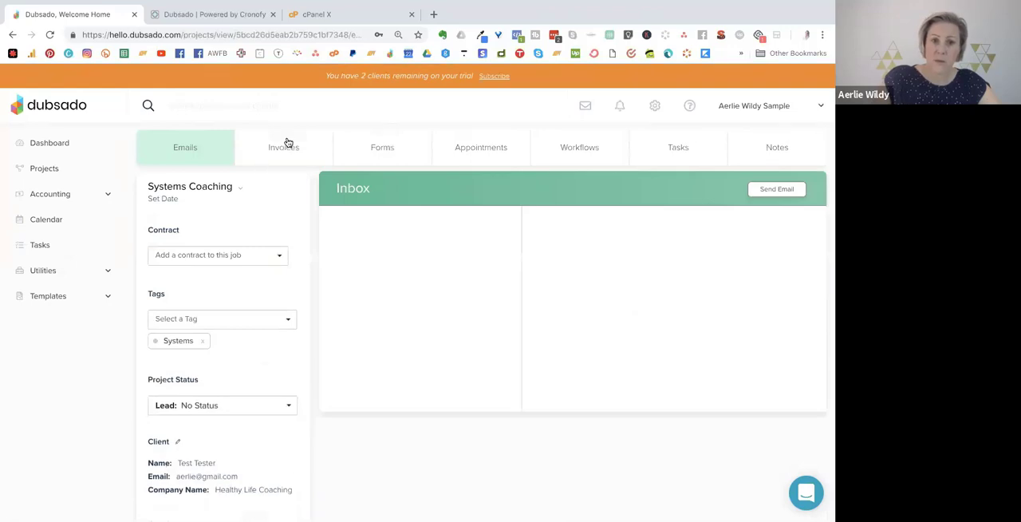
# Create an invoice in the Systems Coaching project and fill it from the Coaching Package.
pyautogui.click(281, 145)
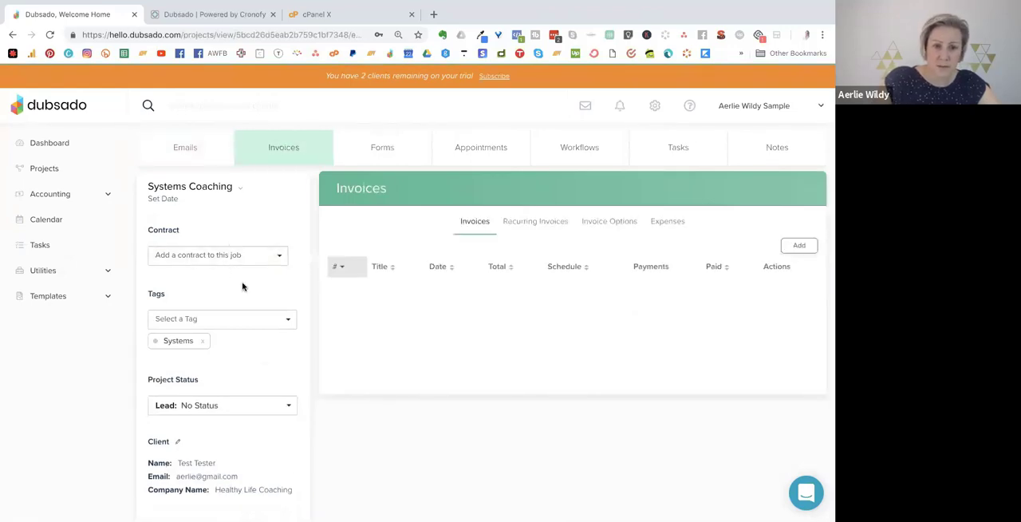
pyautogui.click(800, 245)
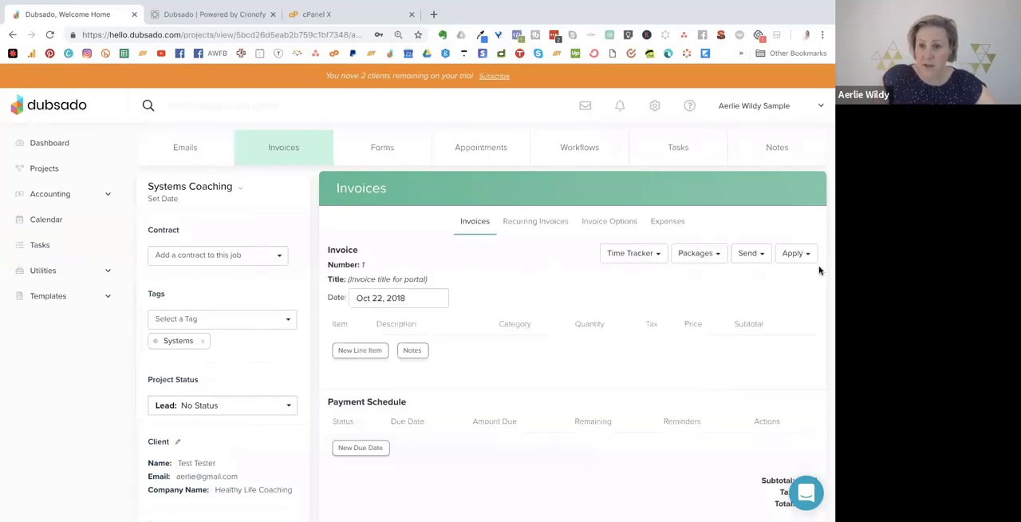
pyautogui.click(699, 254)
pyautogui.click(684, 279)
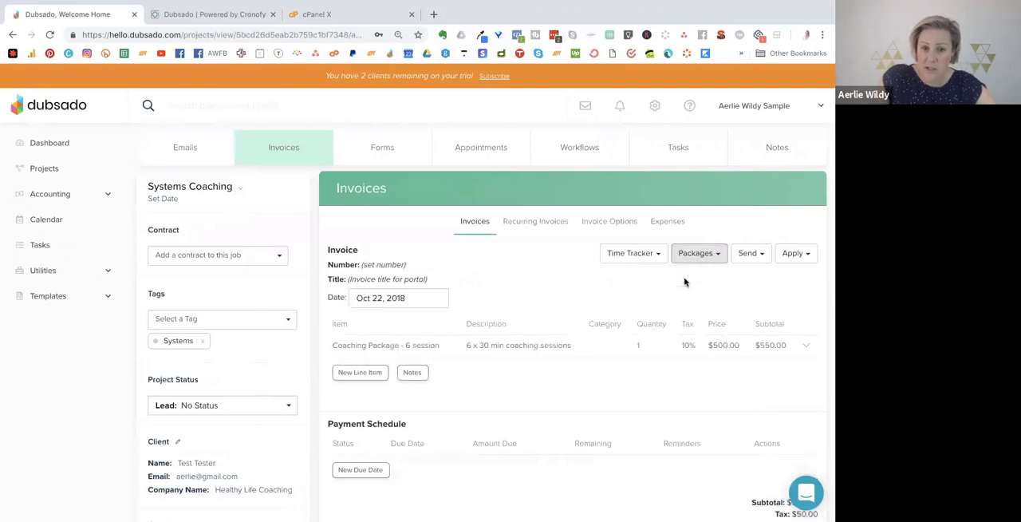
# Check the invoice's line item, payment schedule and totals, and open the client-facing invoice in a new window.
pyautogui.scroll(-3, 684, 280)
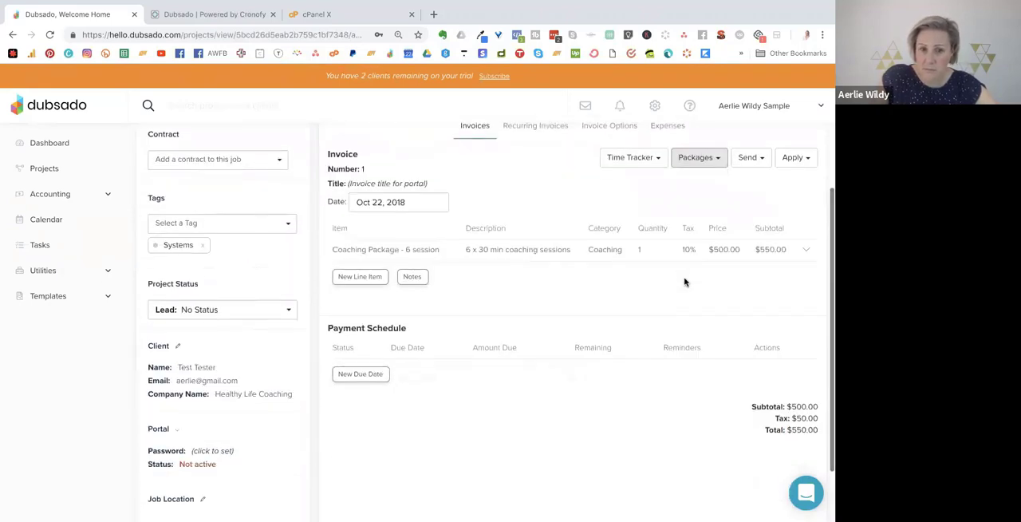
pyautogui.scroll(-2, 700, 245)
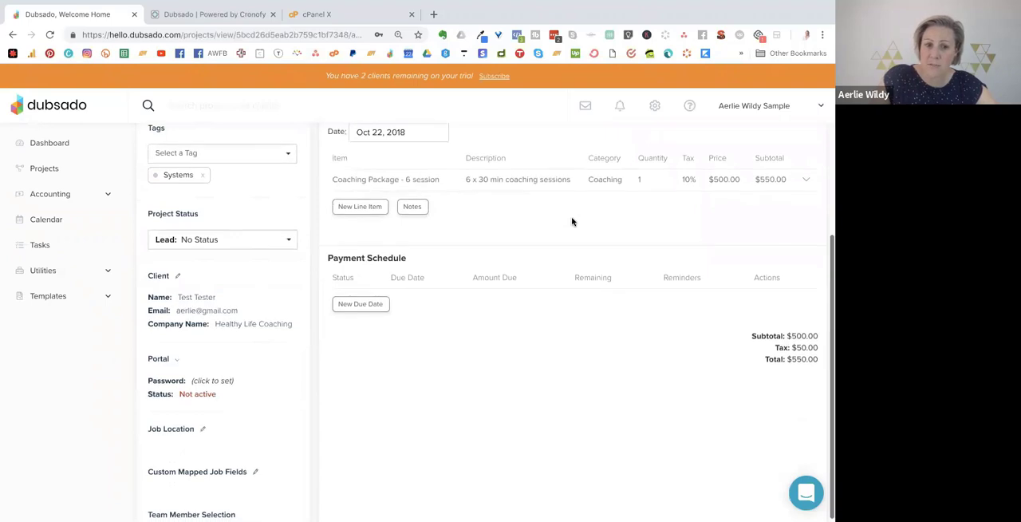
pyautogui.scroll(3, 574, 220)
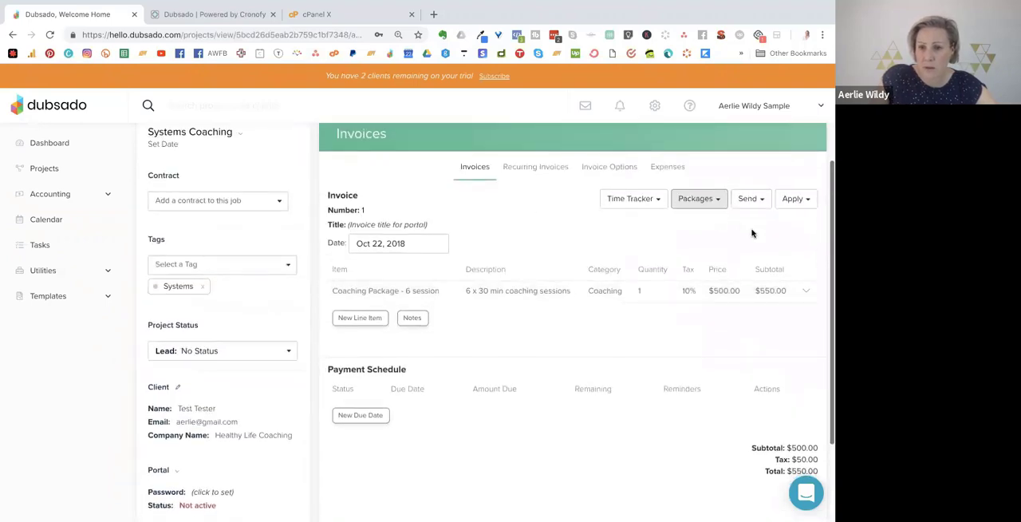
pyautogui.click(750, 200)
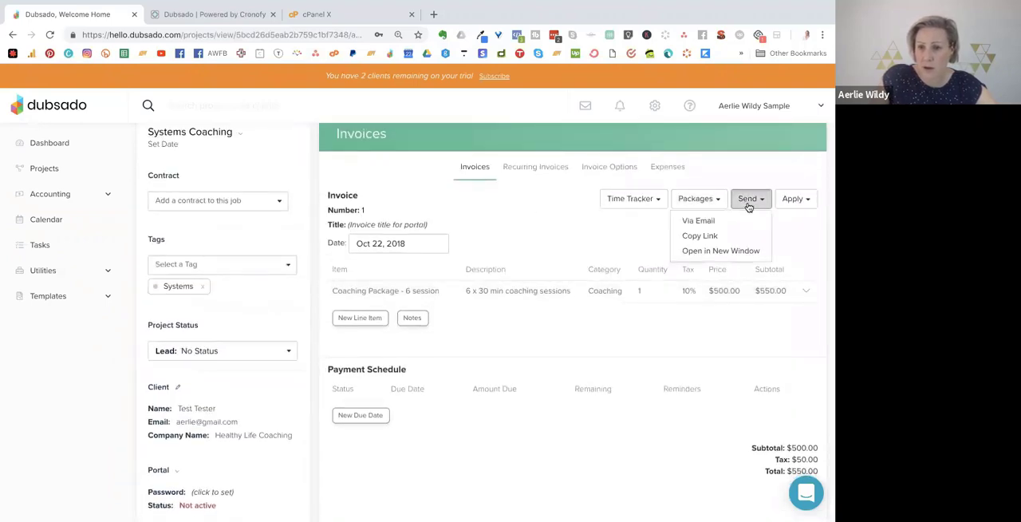
pyautogui.click(705, 261)
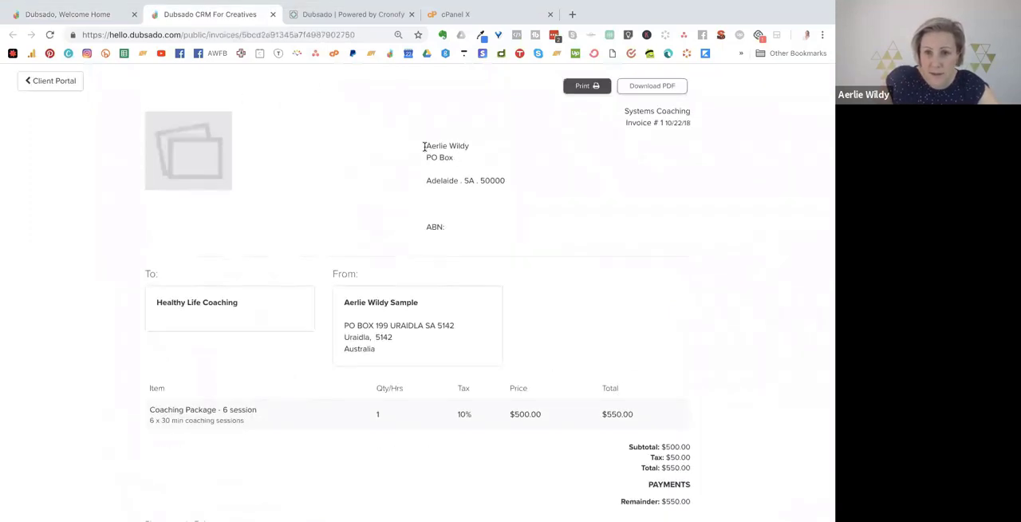
# Examine the client-facing invoice's header terms, invoice number, recipient, totals and bottom terms, and return to the project's invoice.
pyautogui.moveTo(424, 146); pyautogui.dragTo(532, 187)
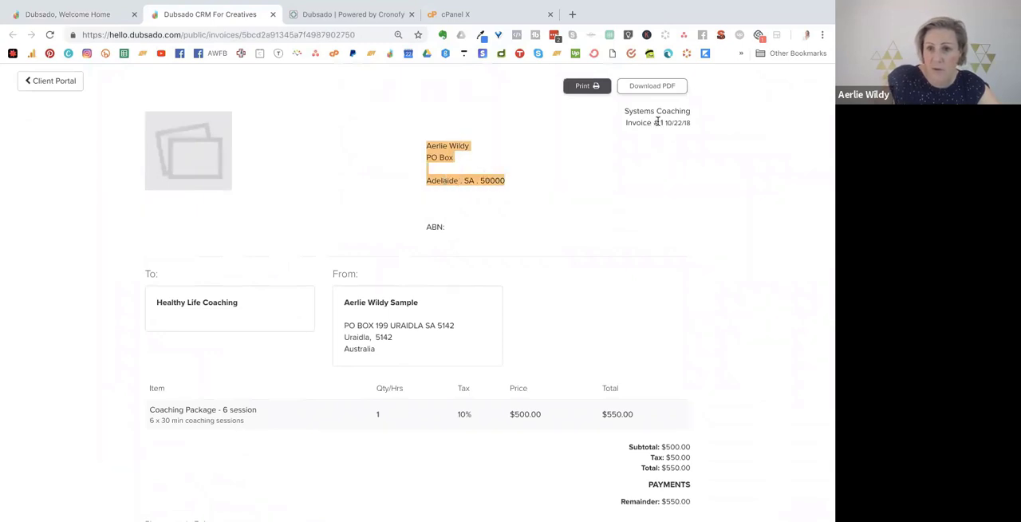
pyautogui.click(660, 121)
pyautogui.scroll(-2, 373, 154)
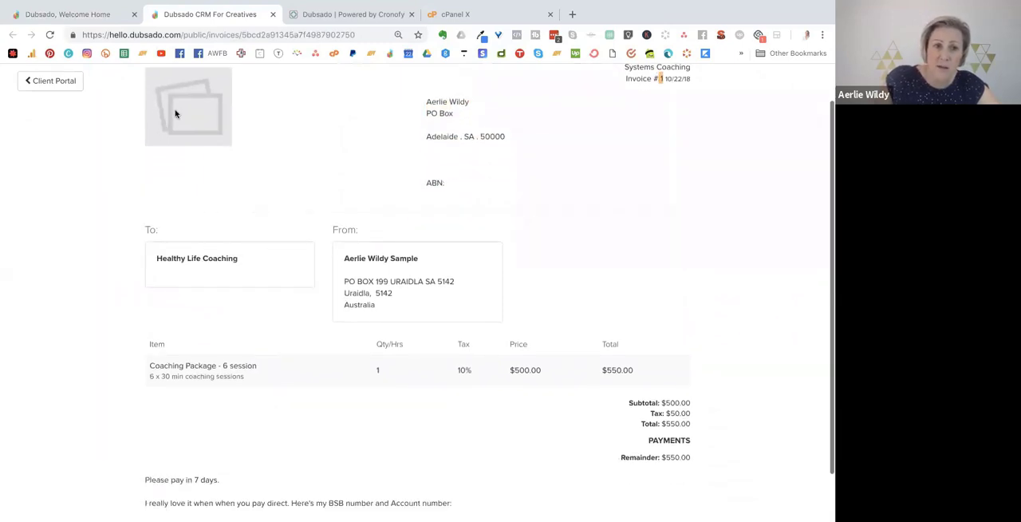
pyautogui.scroll(-2, 288, 184)
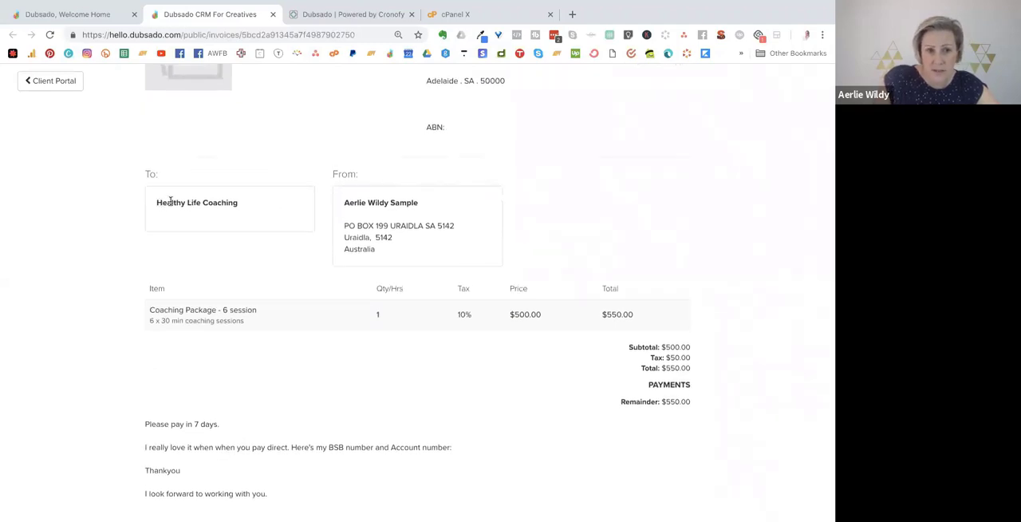
pyautogui.moveTo(157, 203); pyautogui.dragTo(215, 203)
pyautogui.scroll(-1, 394, 222)
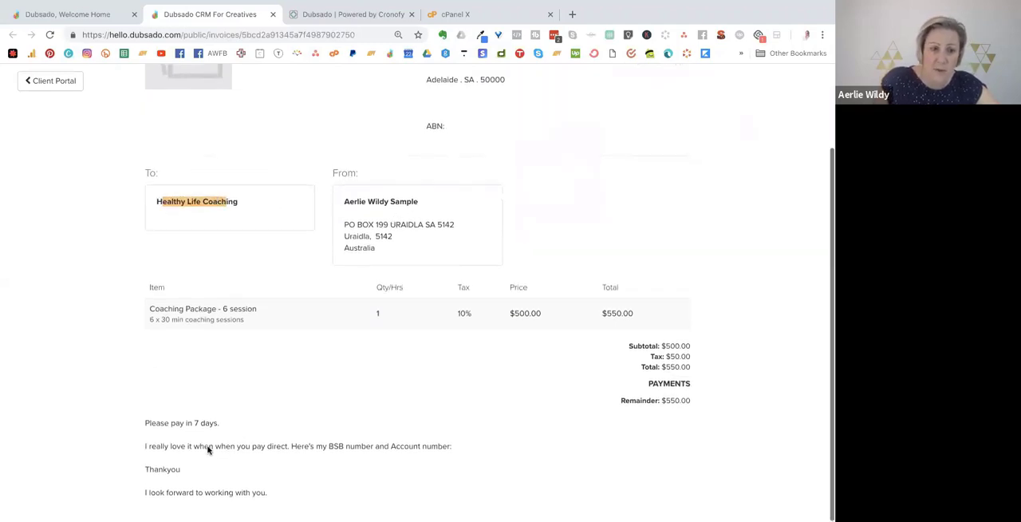
pyautogui.moveTo(271, 492)
pyautogui.mouseDown()
pyautogui.moveTo(159, 392)
pyautogui.moveTo(662, 389)
pyautogui.mouseUp()
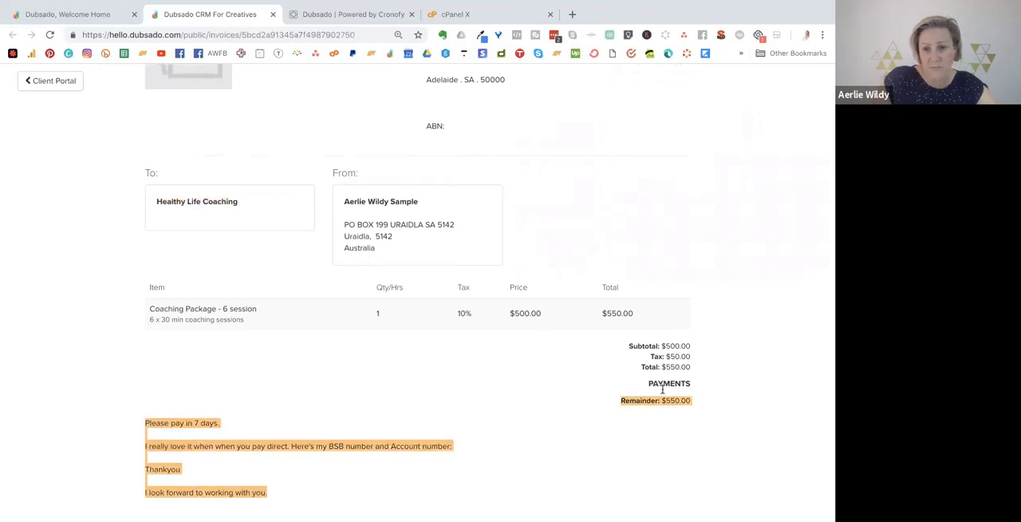
pyautogui.scroll(1, 628, 343)
pyautogui.scroll(-1, 629, 344)
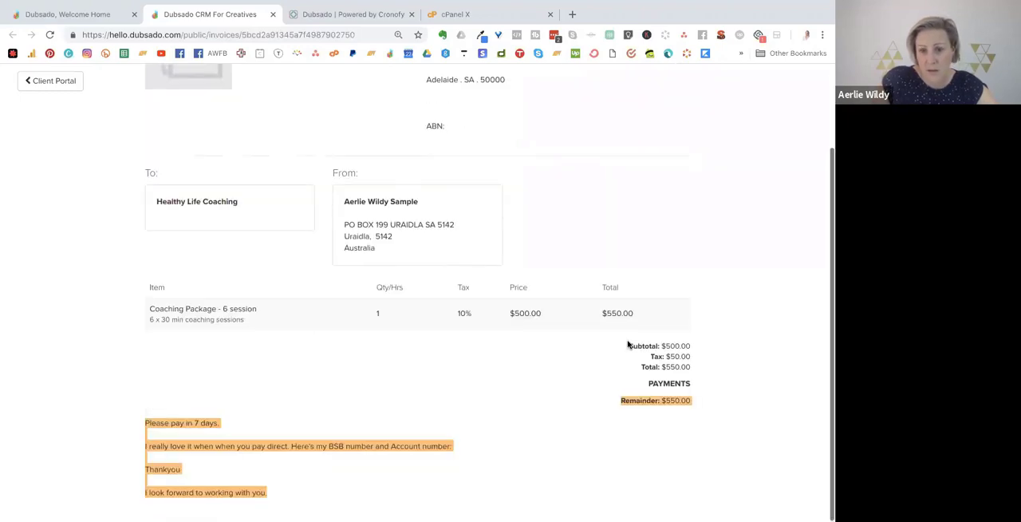
pyautogui.click(659, 421)
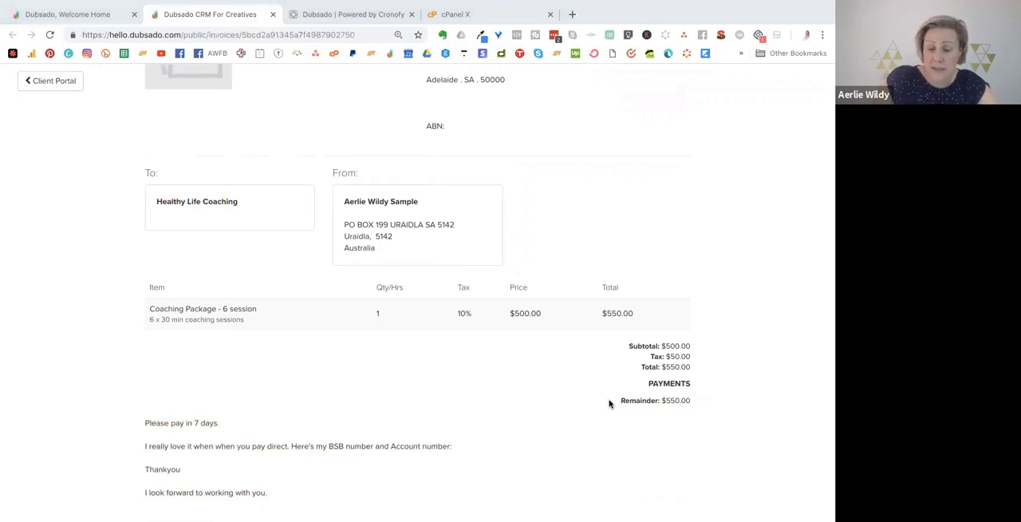
pyautogui.scroll(2, 608, 403)
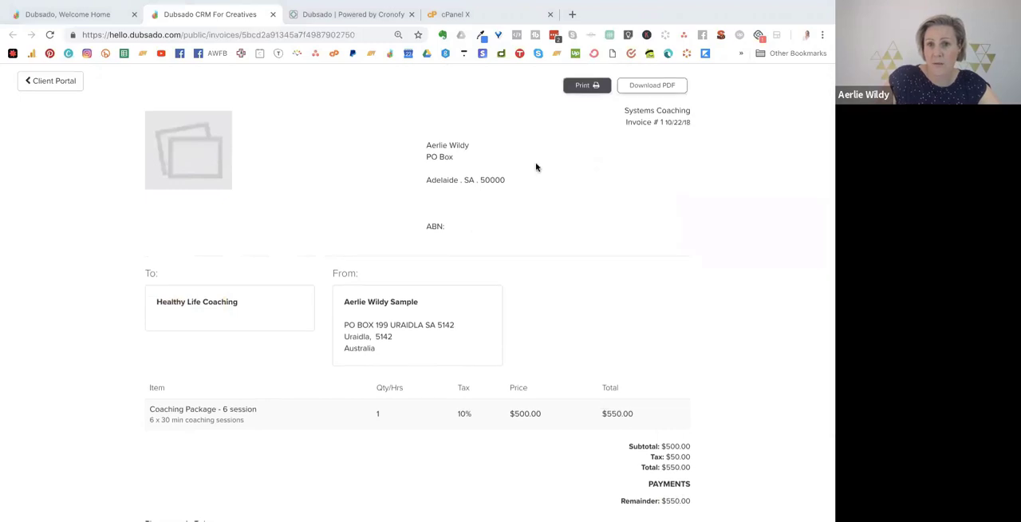
pyautogui.click(86, 16)
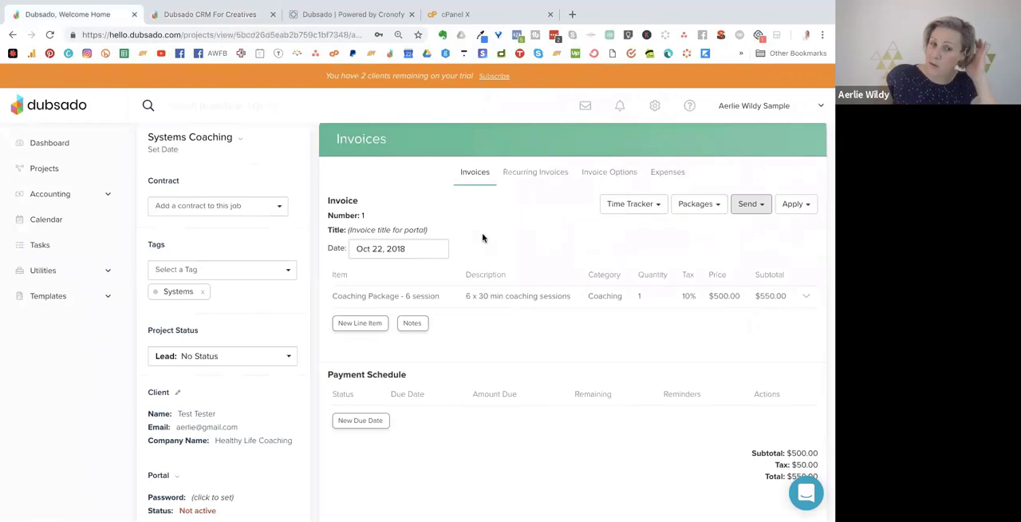
# Check the editing fields for the invoice's number and portal title.
pyautogui.click(363, 217)
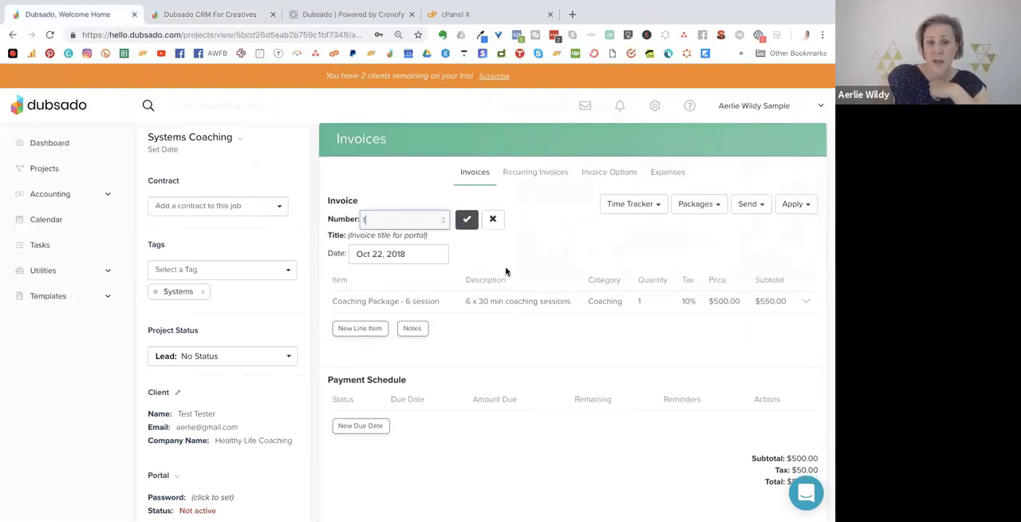
pyautogui.press('Return')
pyautogui.click(399, 233)
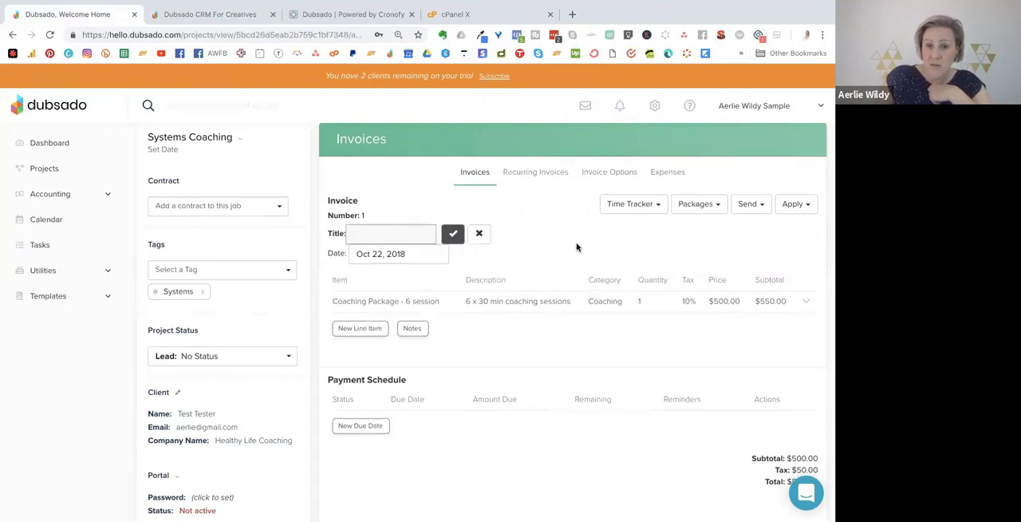
pyautogui.press('Return')
# Try applying a payment to the invoice with e-transfer as the method, and cancel it.
pyautogui.click(796, 204)
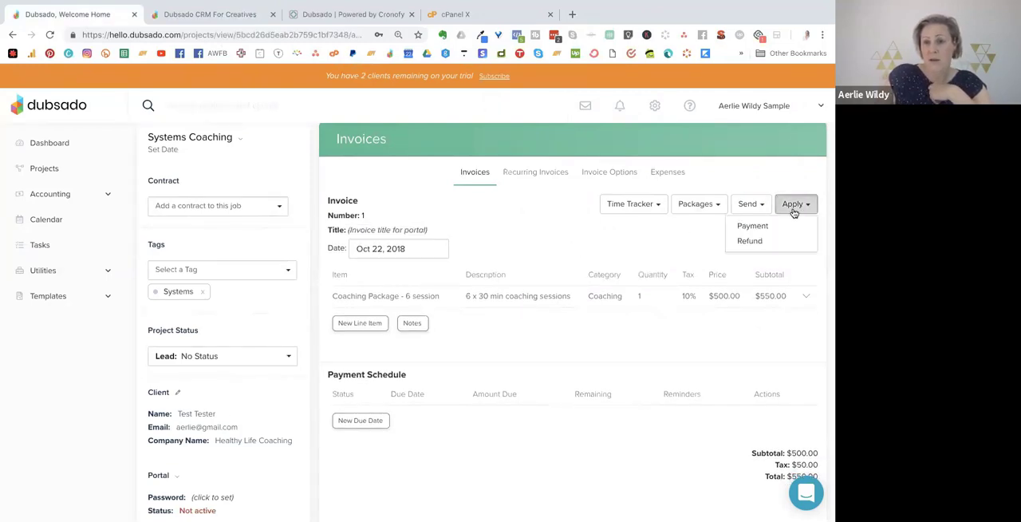
pyautogui.click(753, 227)
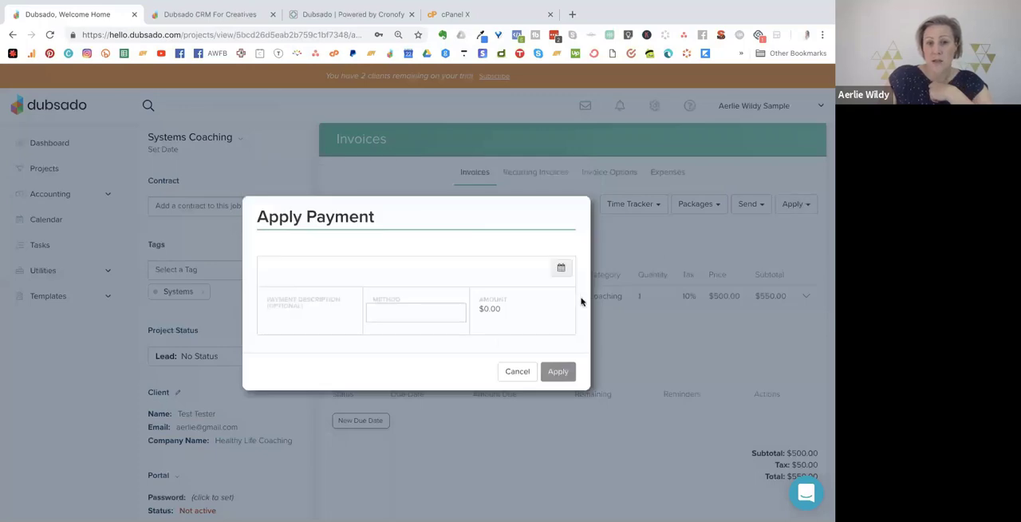
pyautogui.click(412, 314)
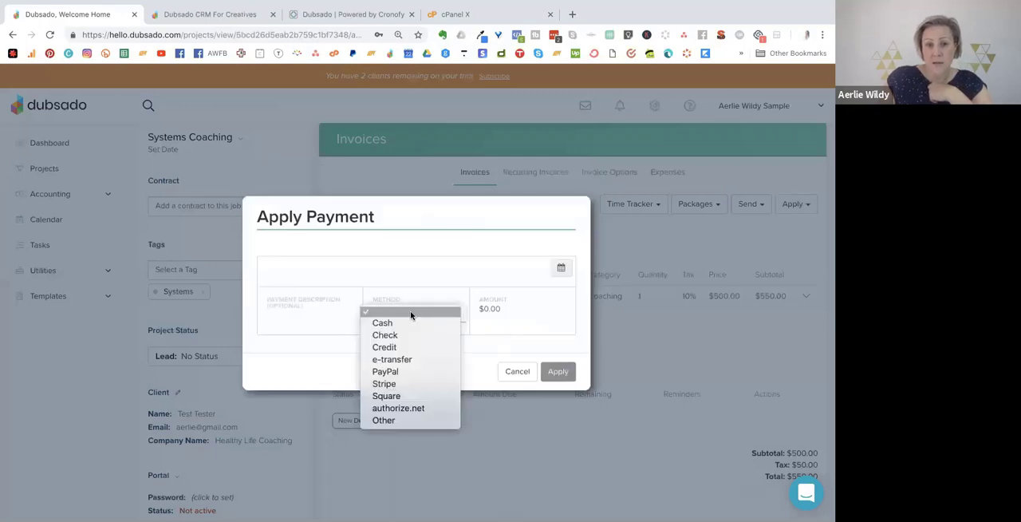
pyautogui.click(398, 360)
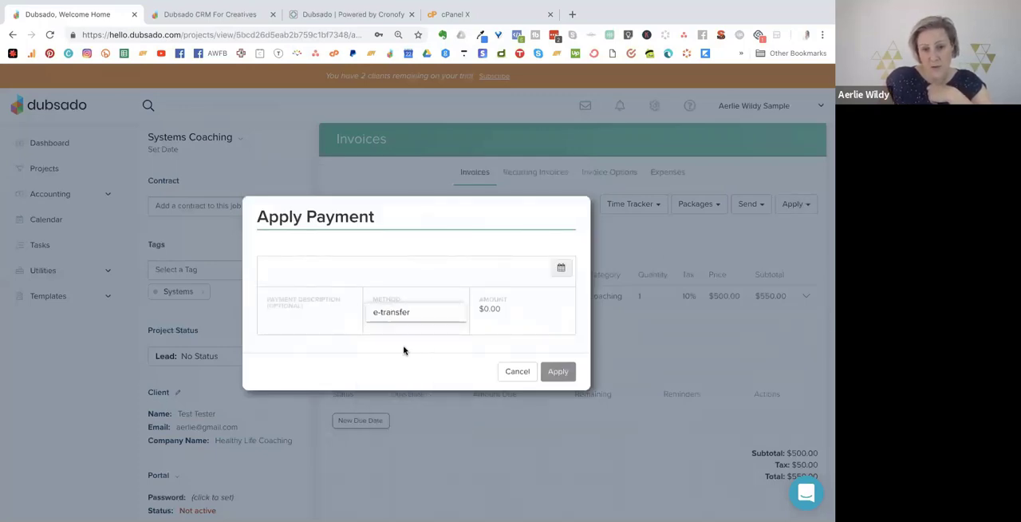
pyautogui.click(529, 374)
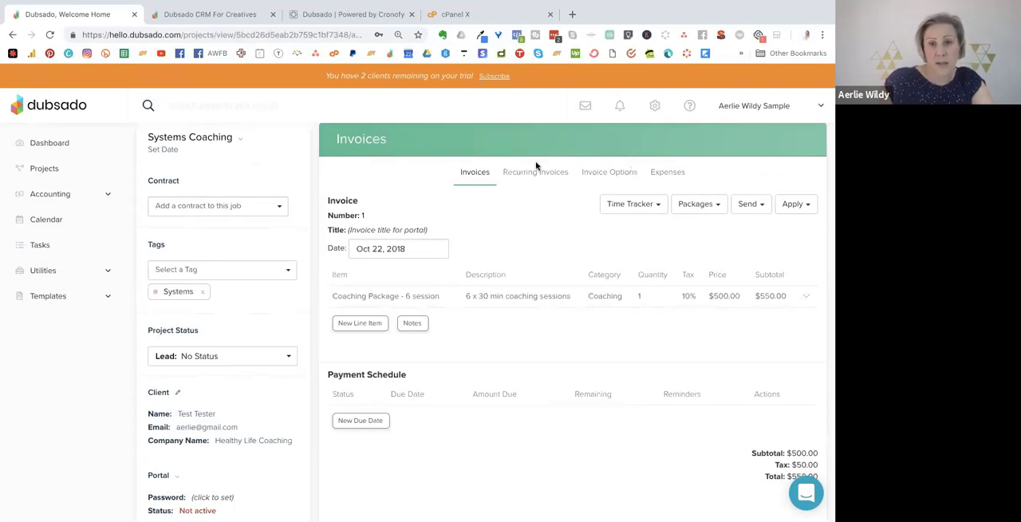
# Create a new lead capture form template and title it Discovery Call.
pyautogui.click(107, 296)
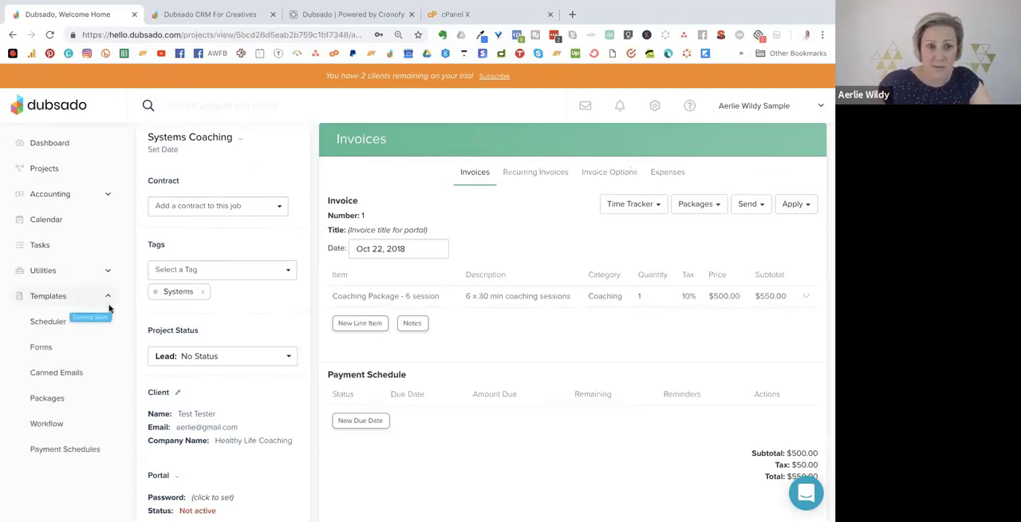
pyautogui.click(53, 343)
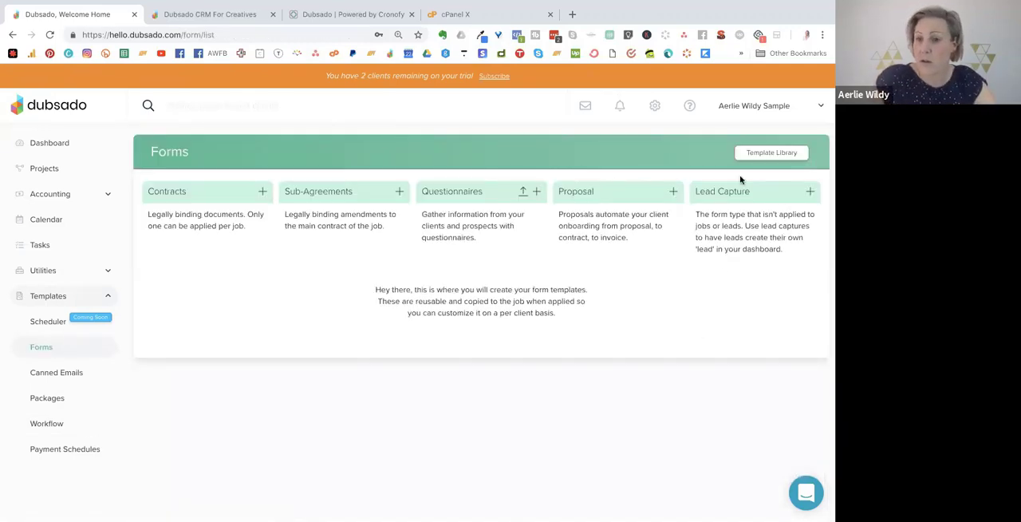
pyautogui.click(809, 192)
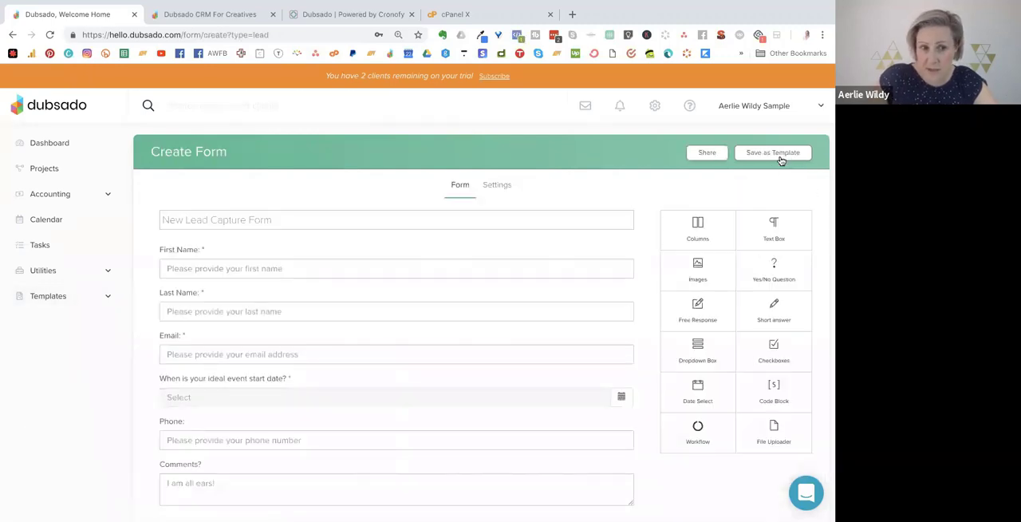
pyautogui.click(273, 219)
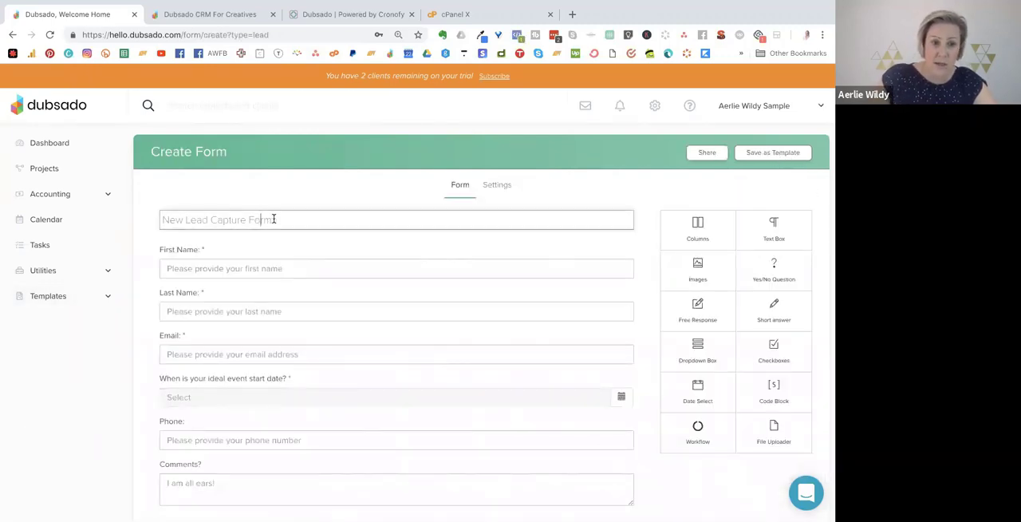
pyautogui.moveTo(274, 218); pyautogui.dragTo(147, 216)
pyautogui.write('Discovery Call')
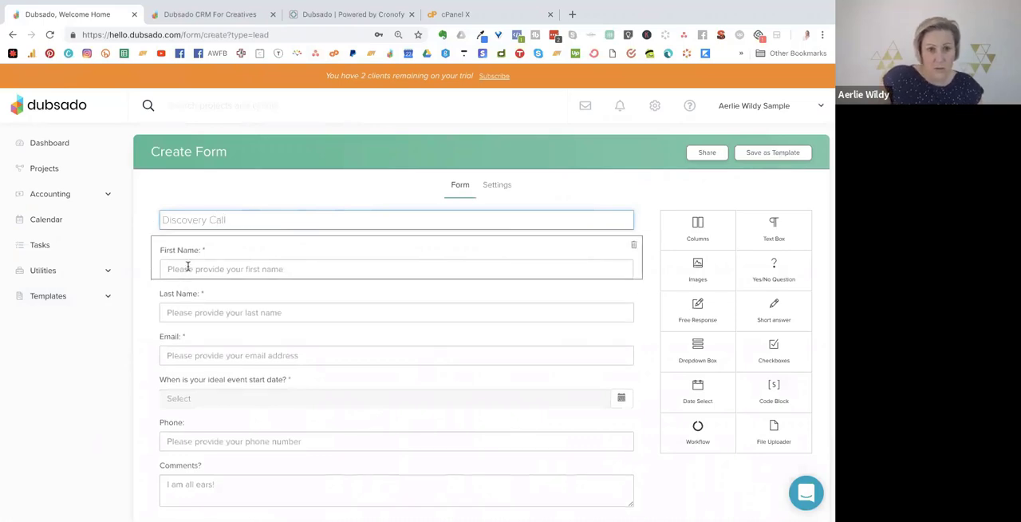
# Examine the First Name question's settings and the client and job fields its answer can map to.
pyautogui.click(314, 264)
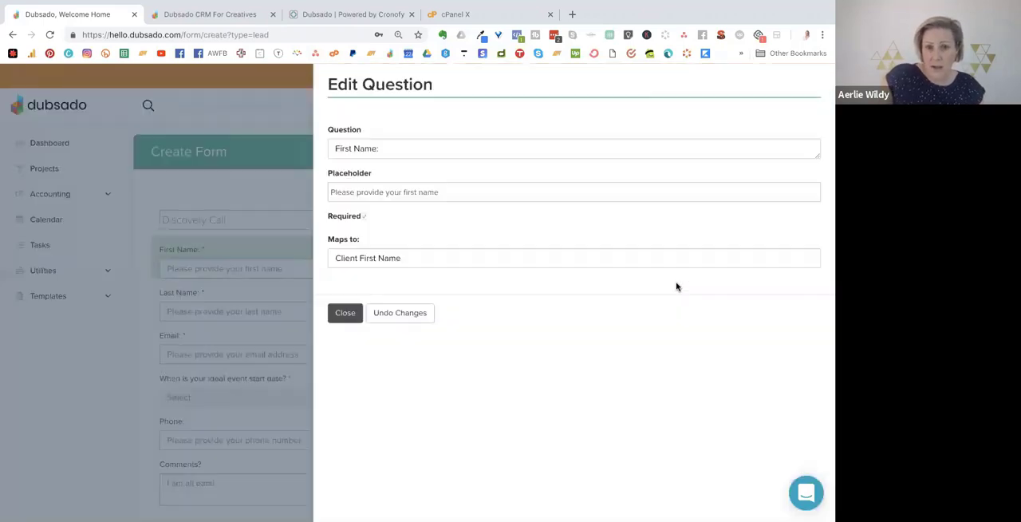
pyautogui.click(373, 152)
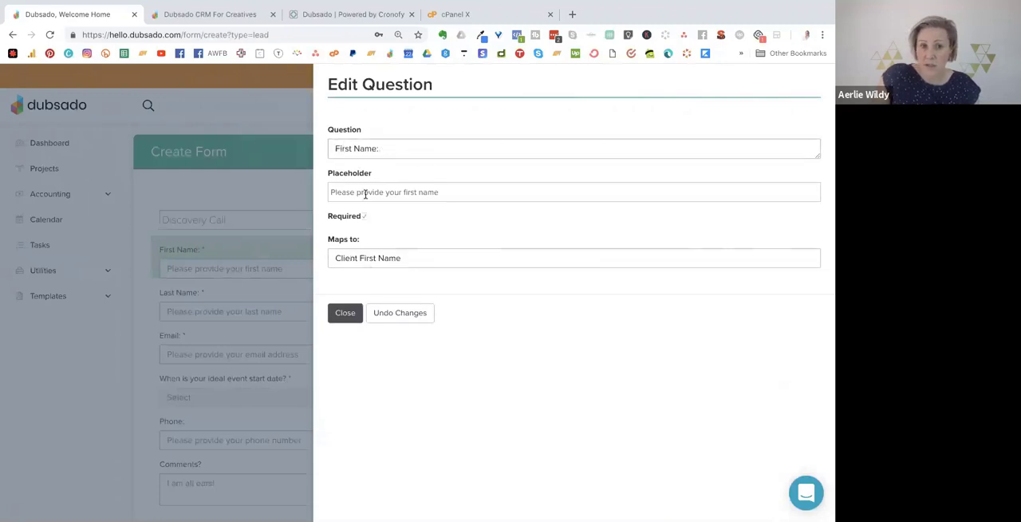
pyautogui.click(352, 259)
pyautogui.click(352, 260)
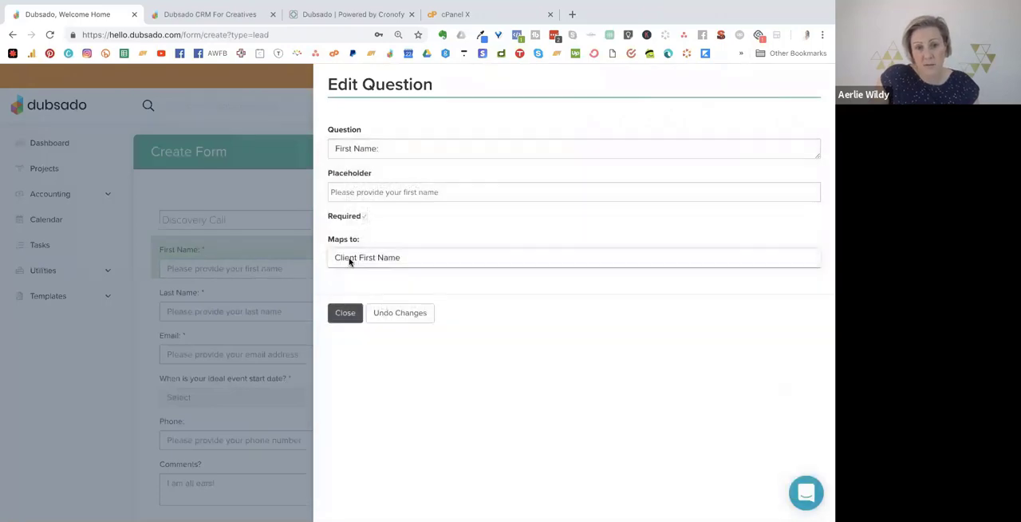
pyautogui.click(387, 258)
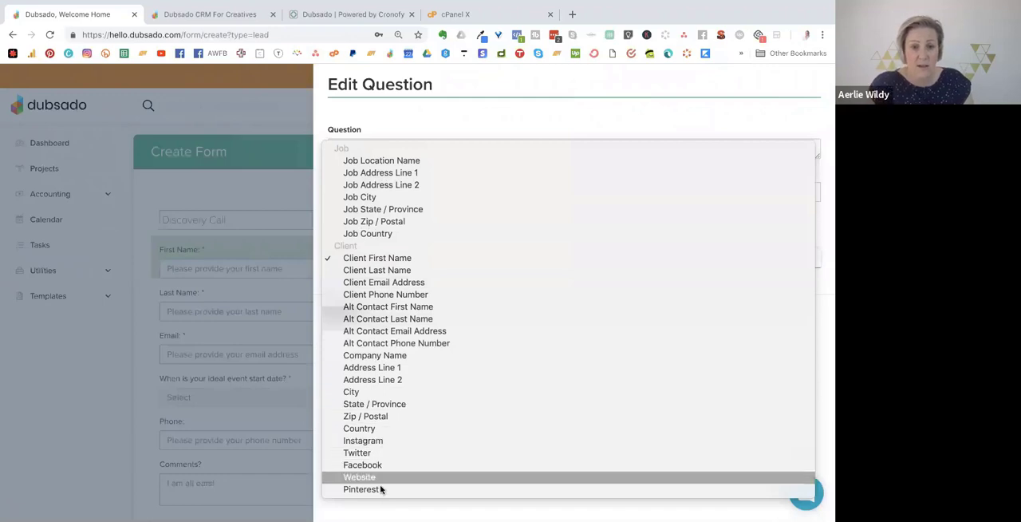
pyautogui.click(376, 117)
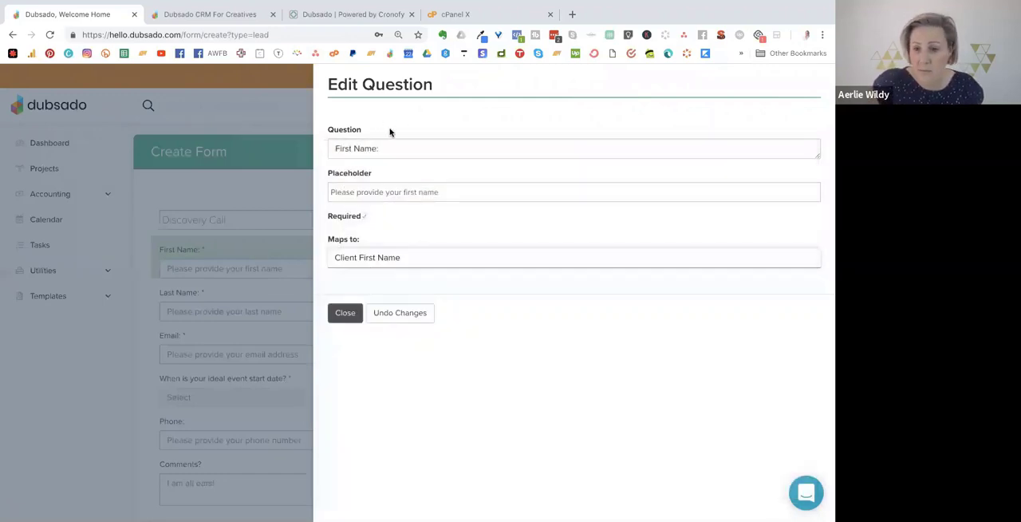
pyautogui.click(344, 313)
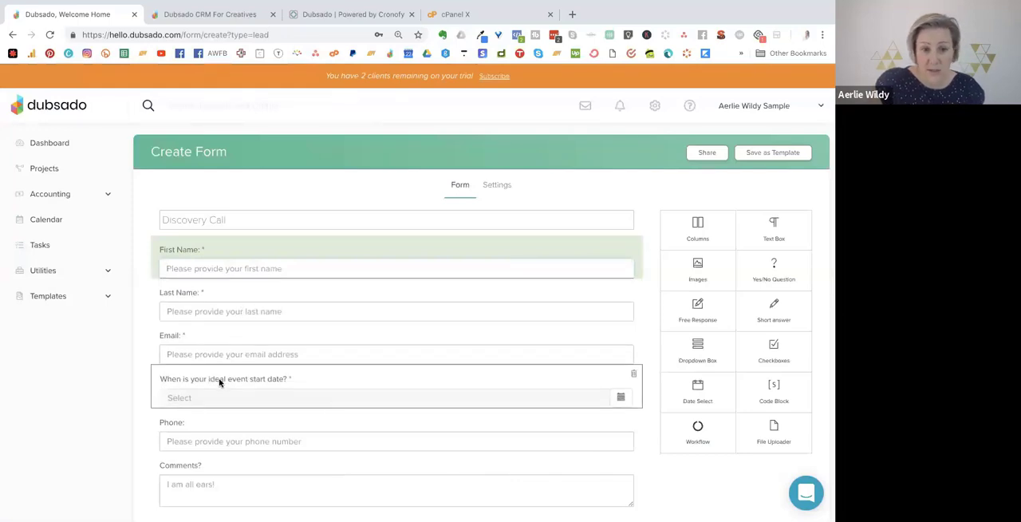
# Delete the event date and phone questions, and reword the comments question as "Tell me more about your business and where you are with systems?".
pyautogui.click(633, 373)
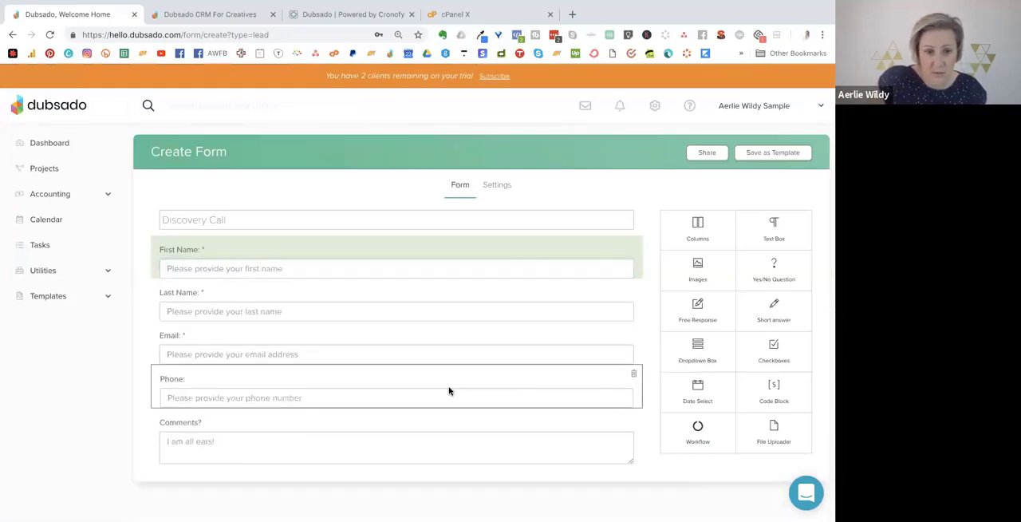
pyautogui.click(633, 373)
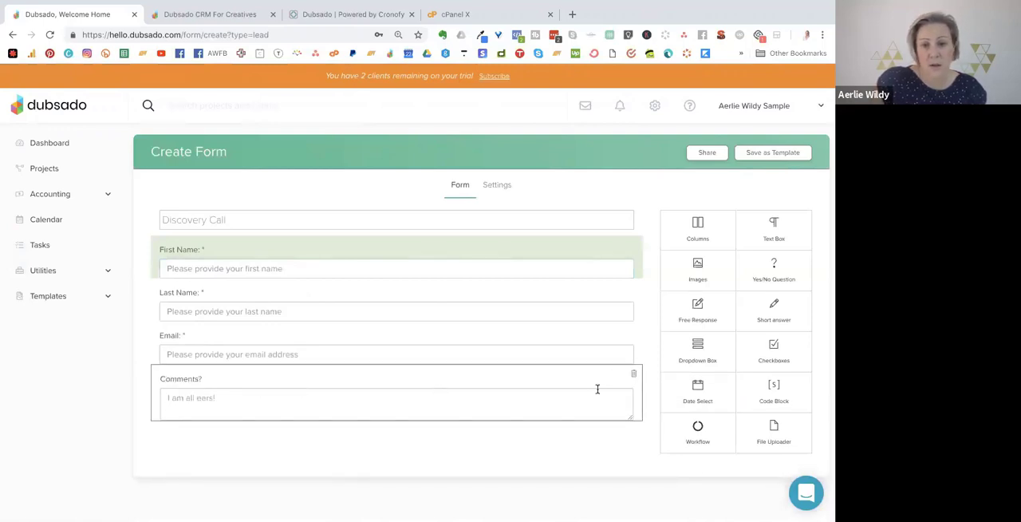
pyautogui.click(189, 391)
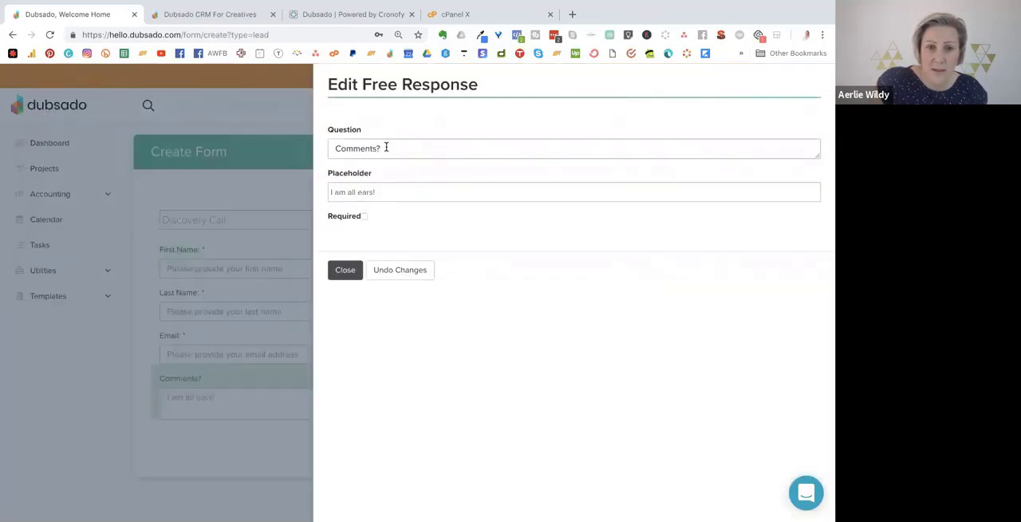
pyautogui.moveTo(386, 147); pyautogui.dragTo(322, 146)
pyautogui.write('T')
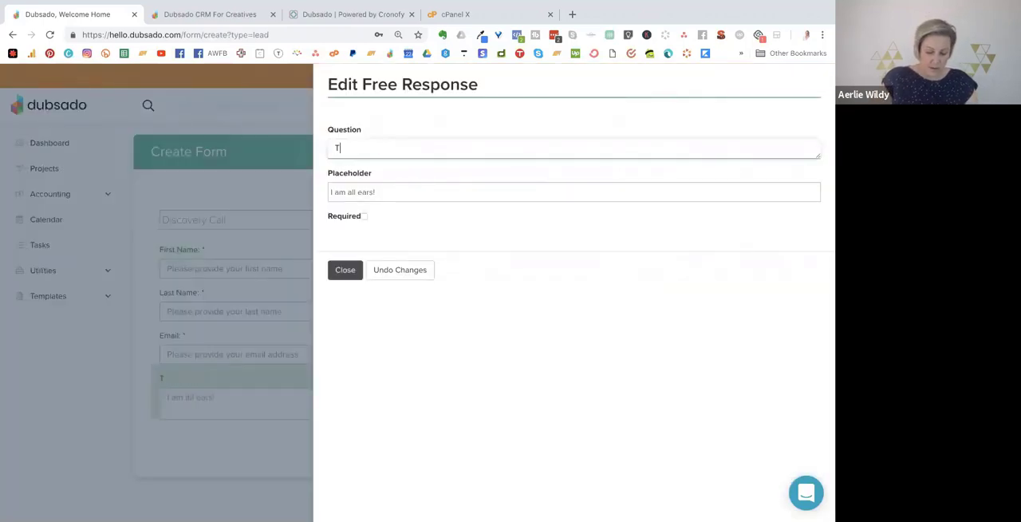
pyautogui.write('ell me more')
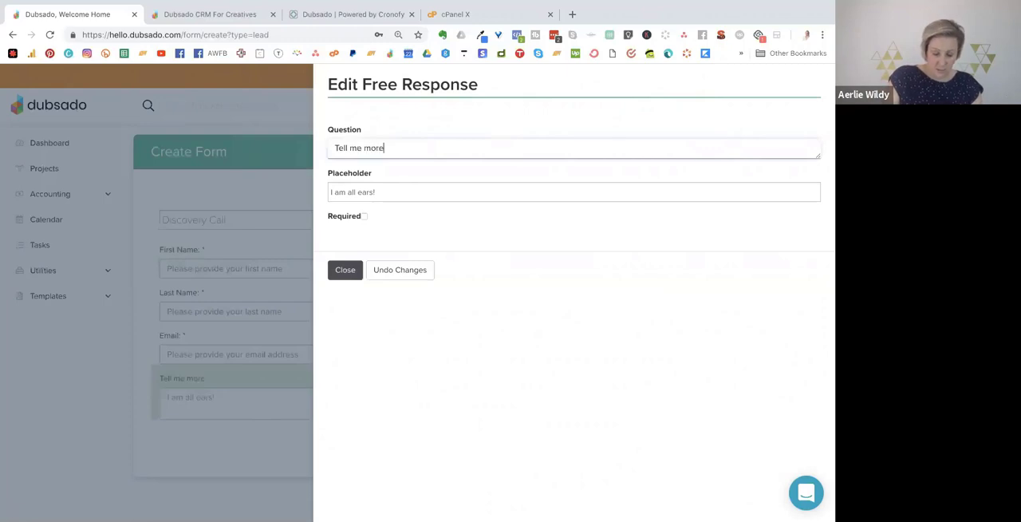
pyautogui.write(' about')
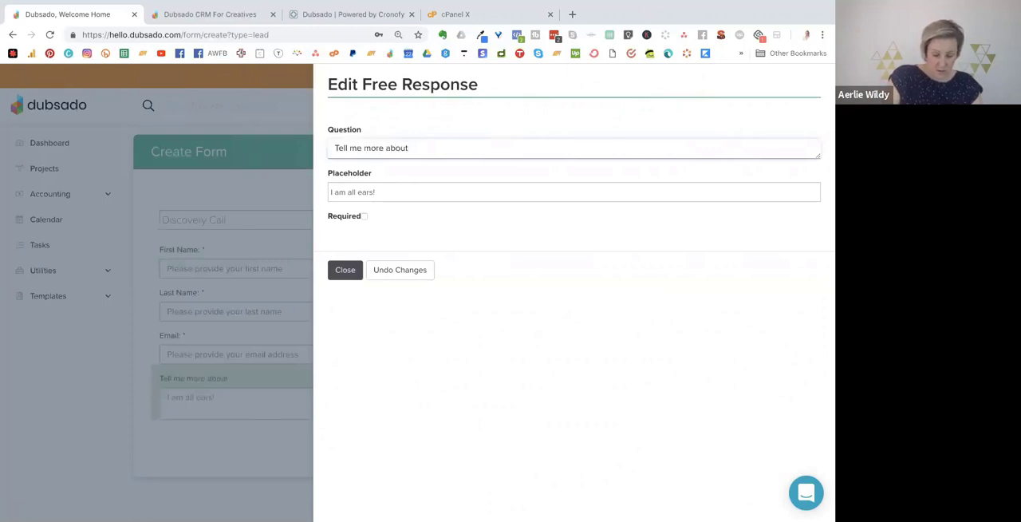
pyautogui.write(' your business an')
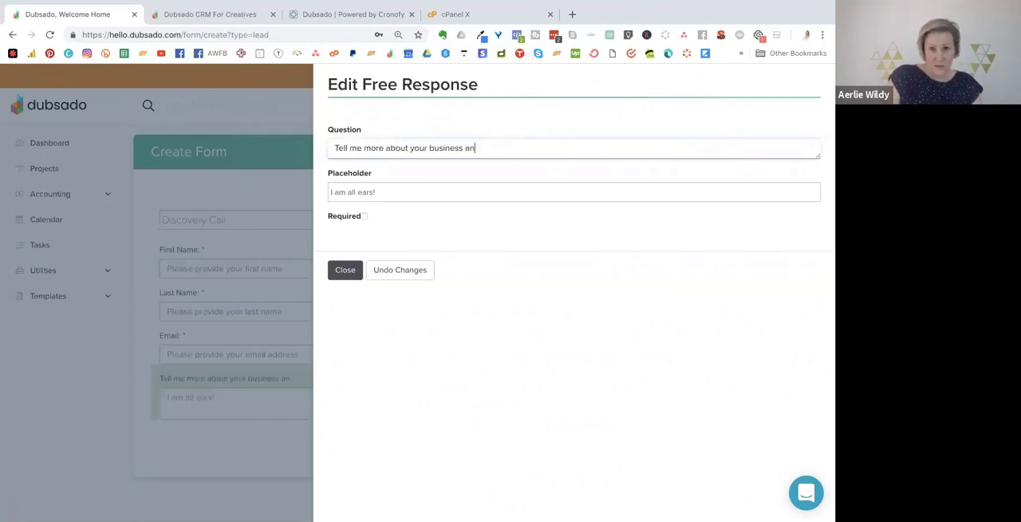
pyautogui.write('d where you a')
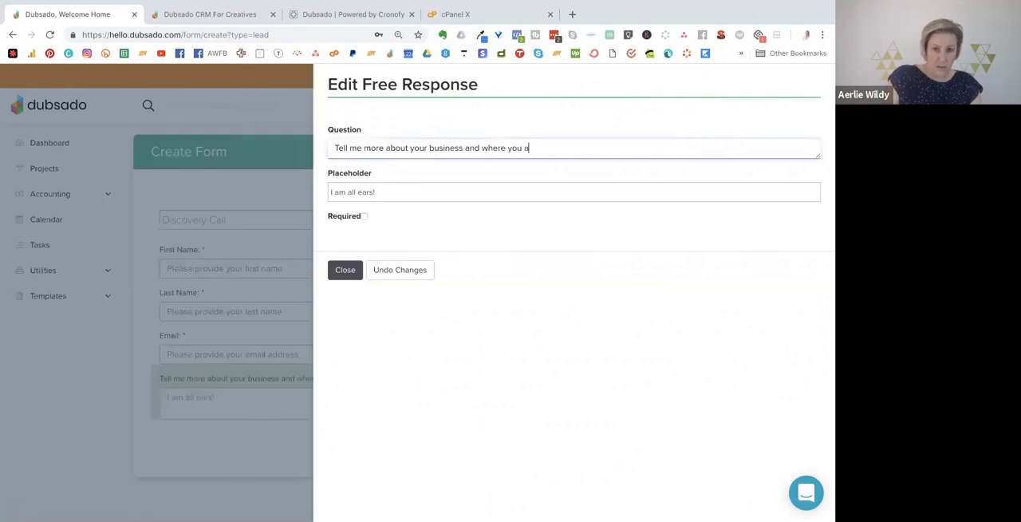
pyautogui.write('re with systems?')
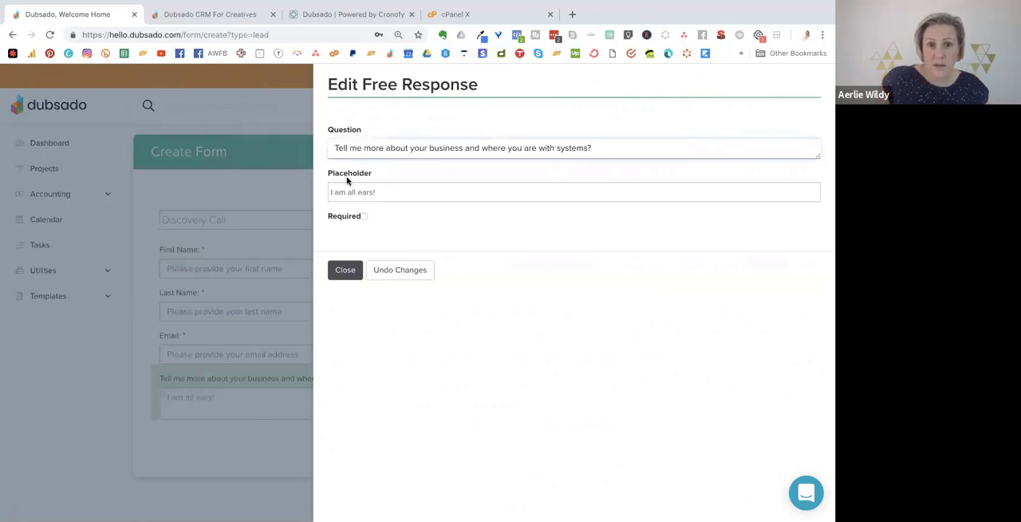
pyautogui.click(343, 273)
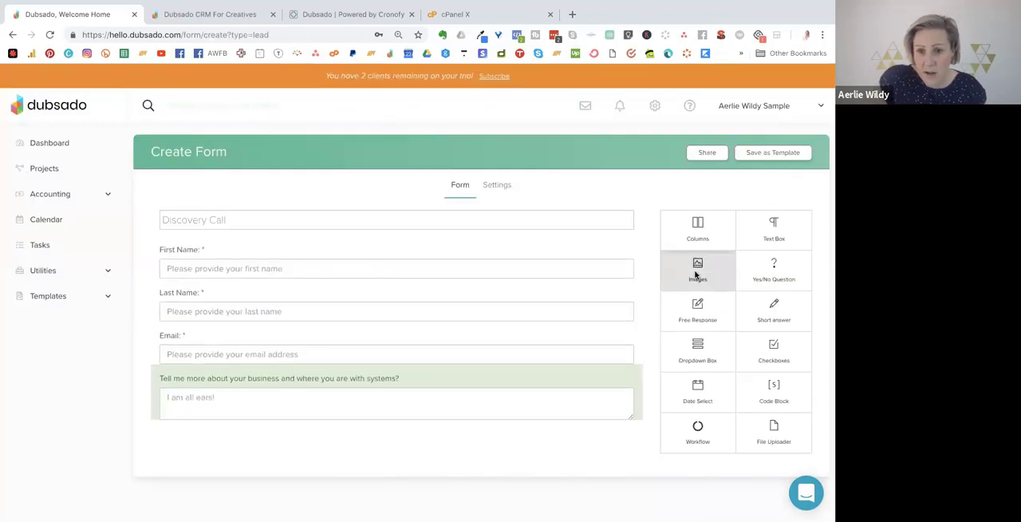
# Add an image block above the First Name question and look through its layout and image upload options.
pyautogui.moveTo(678, 267); pyautogui.dragTo(429, 253)
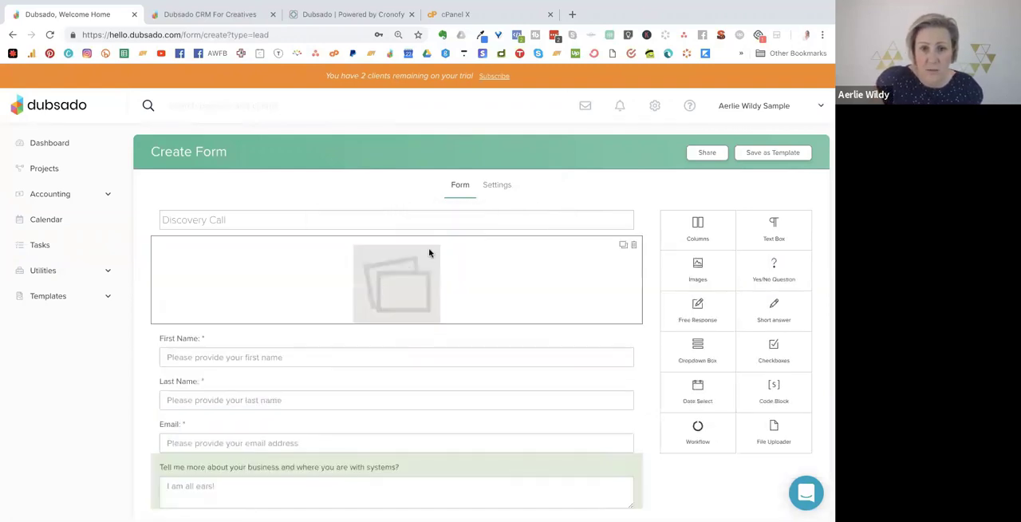
pyautogui.click(397, 279)
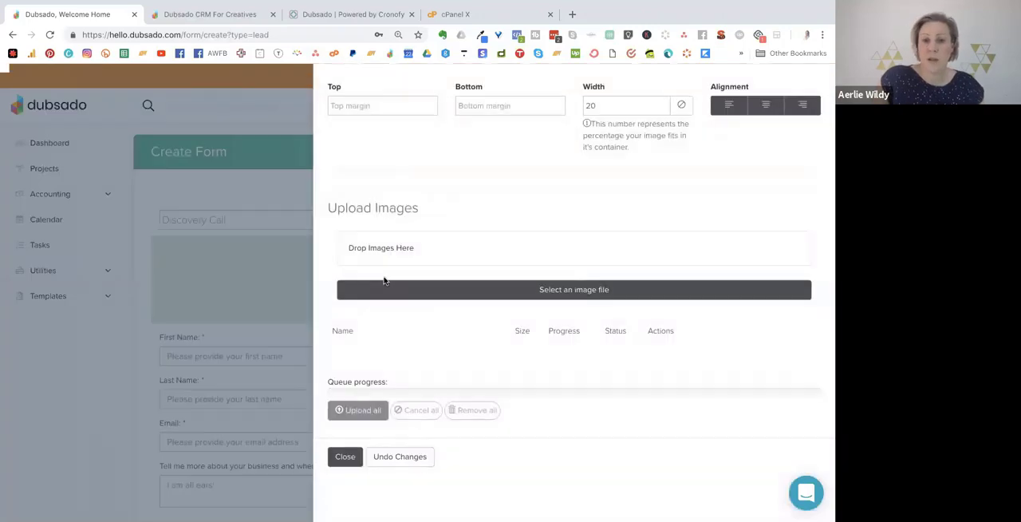
pyautogui.click(534, 289)
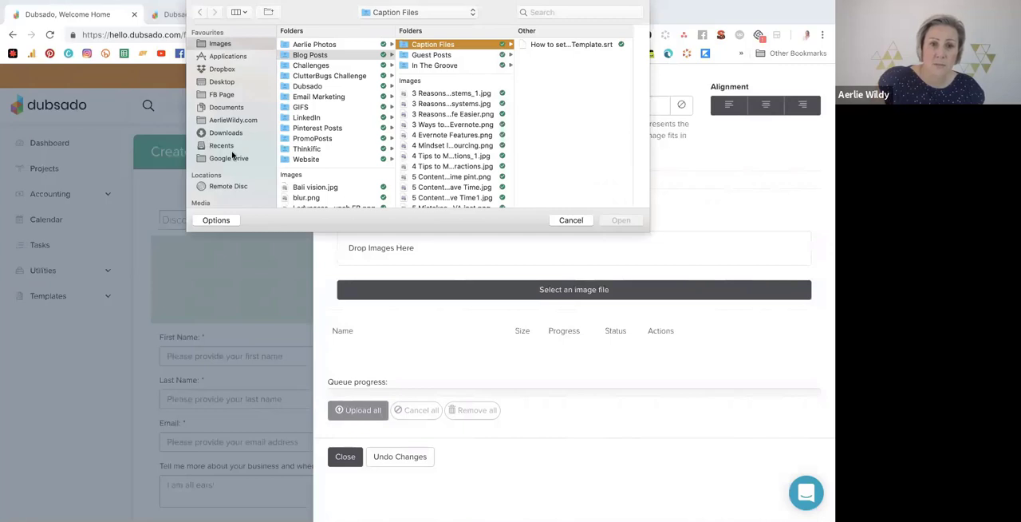
pyautogui.click(578, 221)
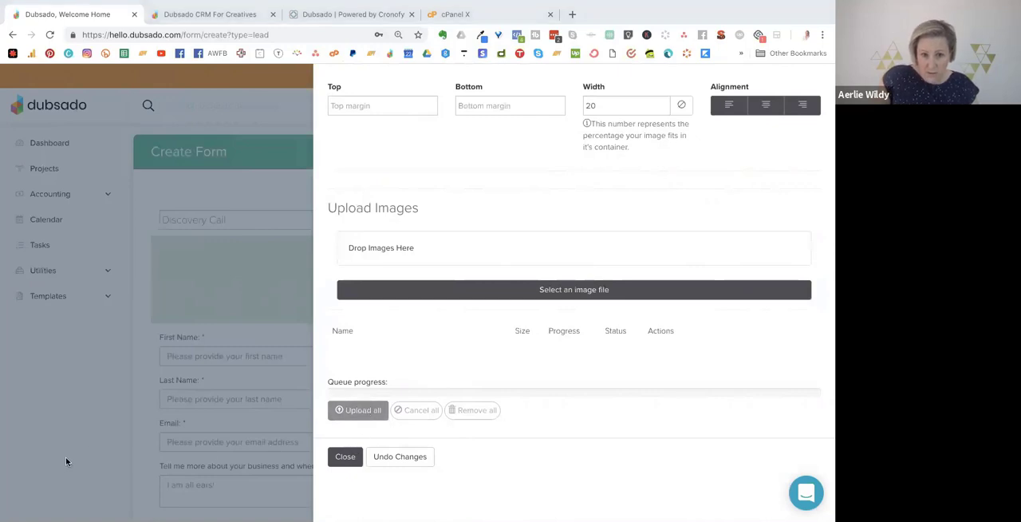
pyautogui.click(342, 454)
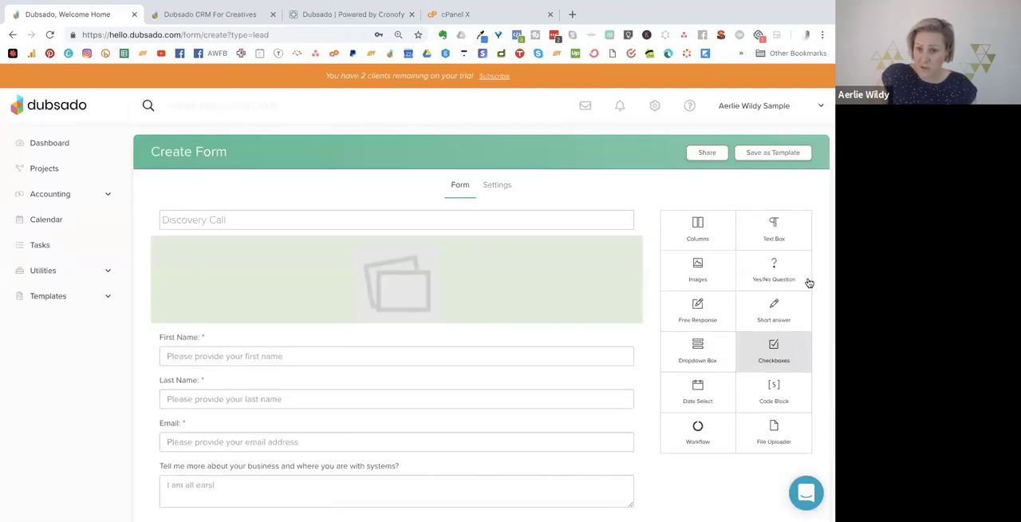
# Add a text box above the image block and change its heading to "Hi! I'd love to hear more about your business!".
pyautogui.moveTo(777, 237); pyautogui.dragTo(242, 253)
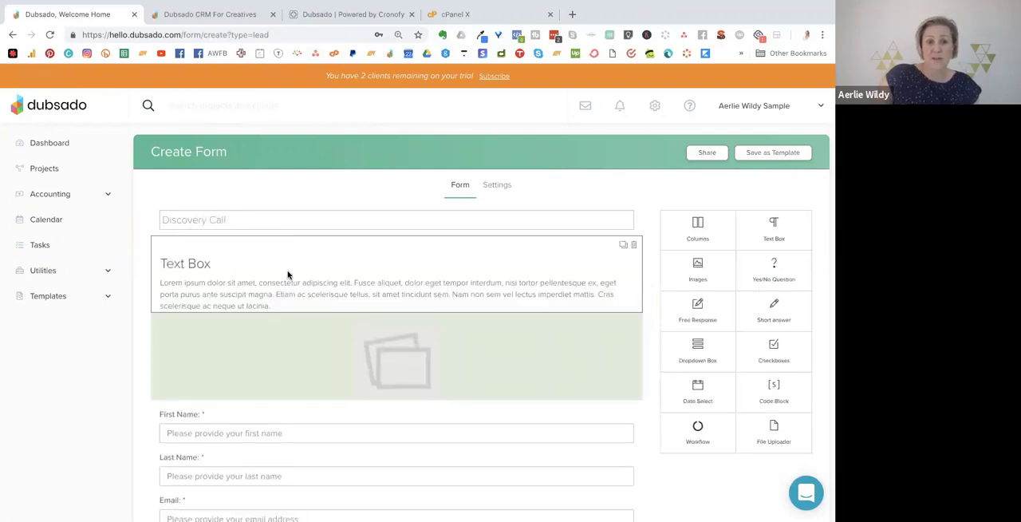
pyautogui.click(433, 253)
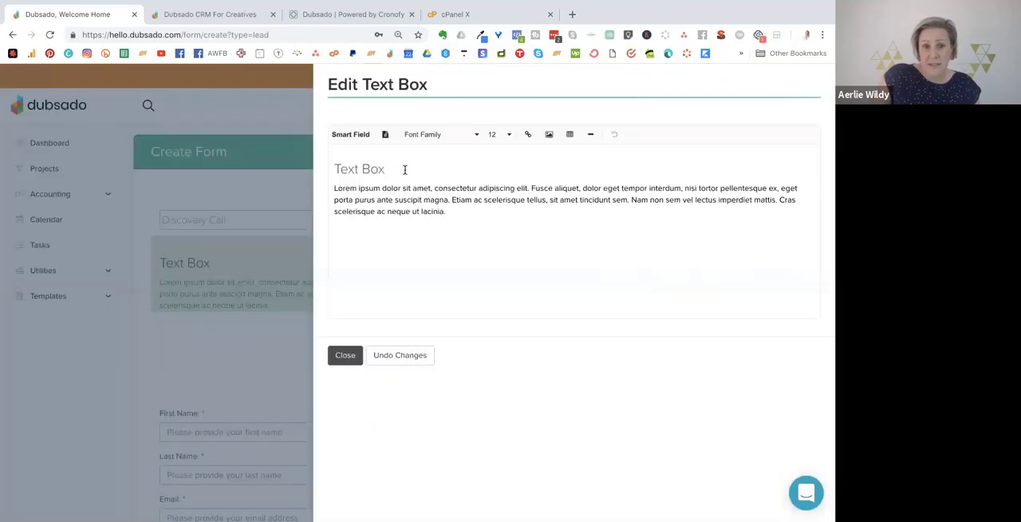
pyautogui.moveTo(404, 170); pyautogui.dragTo(329, 166)
pyautogui.write('H')
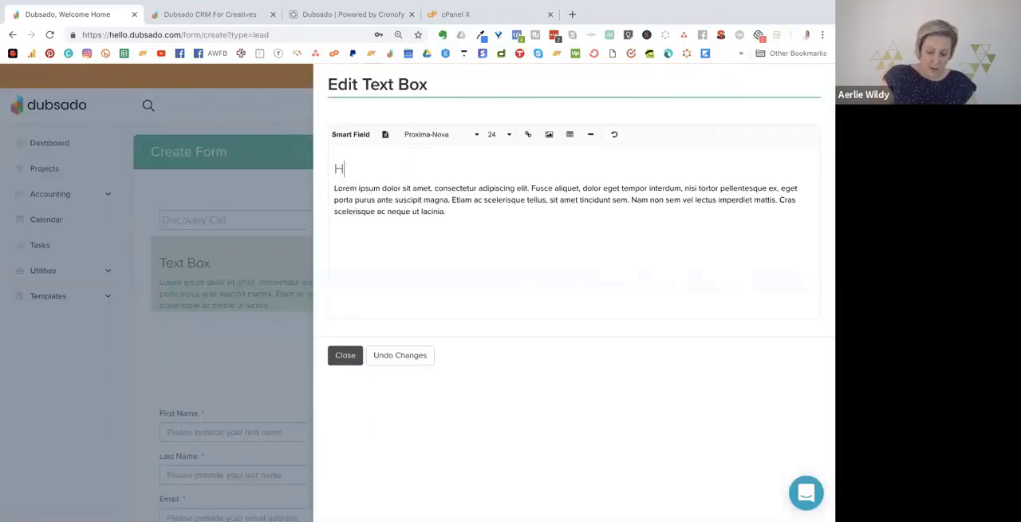
pyautogui.write('i! ')
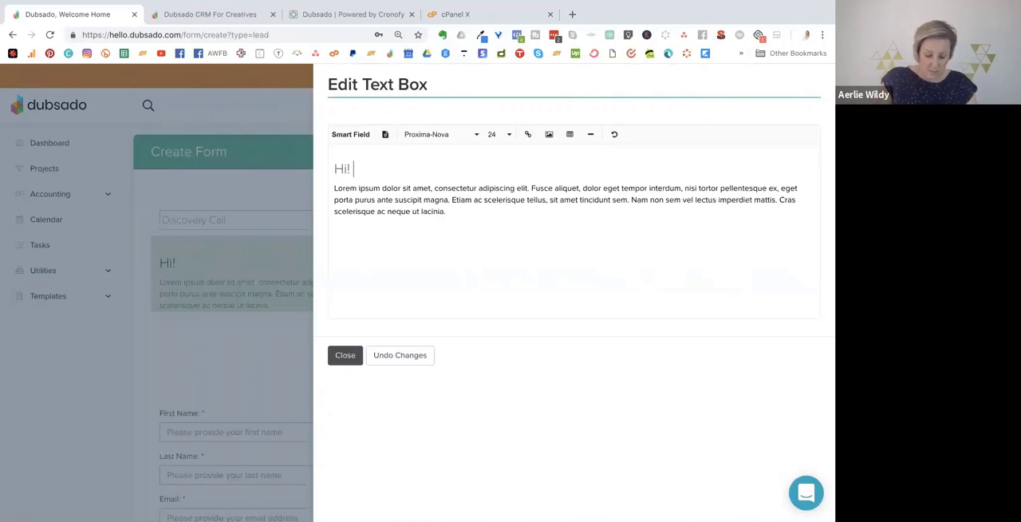
pyautogui.write("I'd love to ")
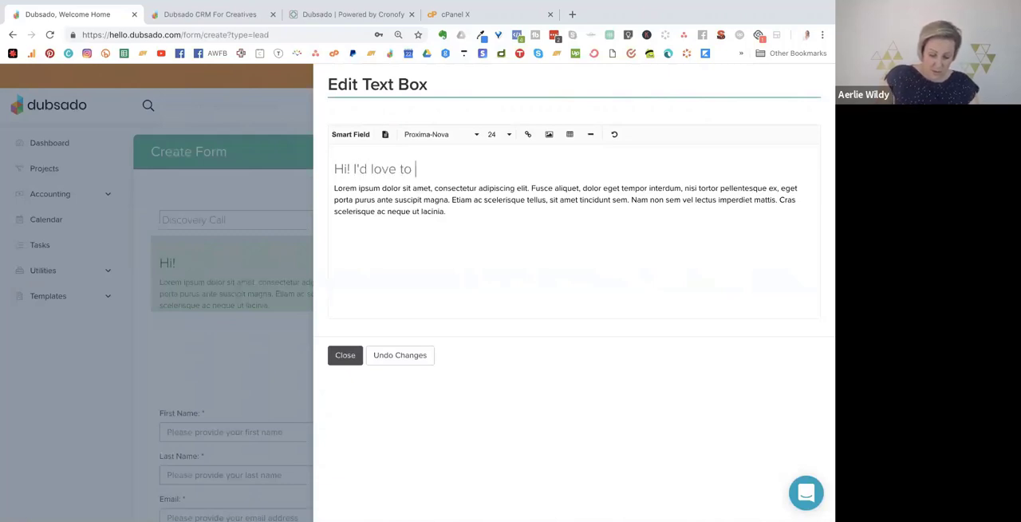
pyautogui.write('hear more about you')
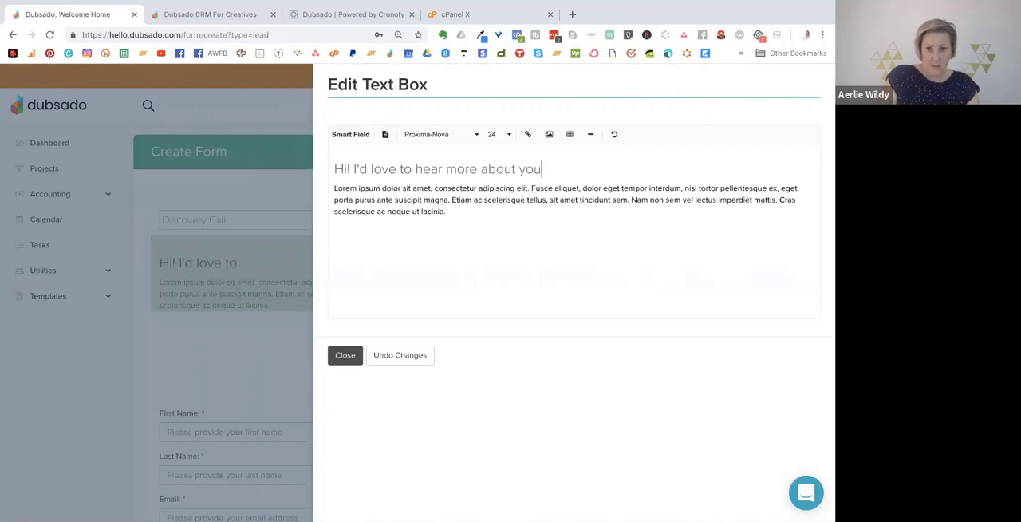
pyautogui.write('r business!')
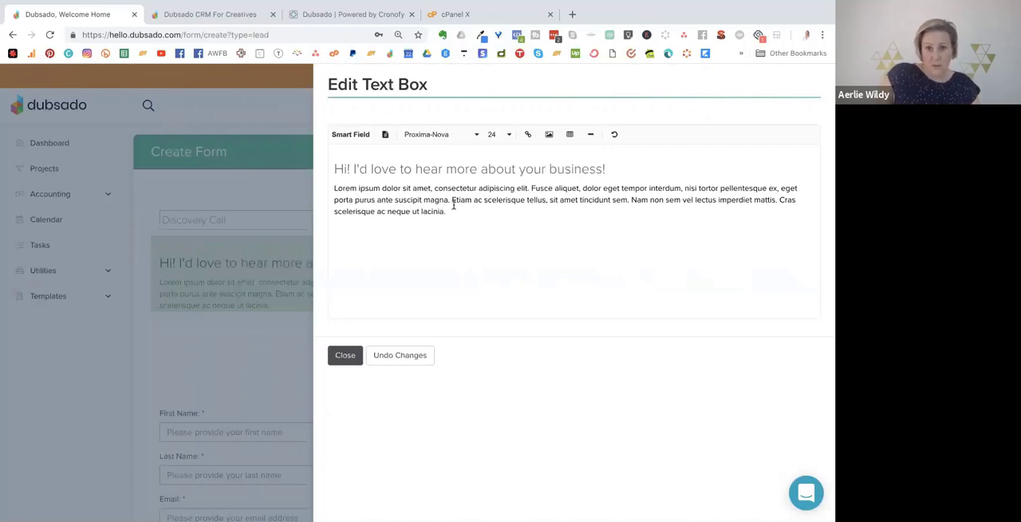
# Replace the text box's placeholder paragraph with "Book a discovery call with me and we can chat about your systems.".
pyautogui.moveTo(448, 211); pyautogui.dragTo(333, 189)
pyautogui.write('Book a ')
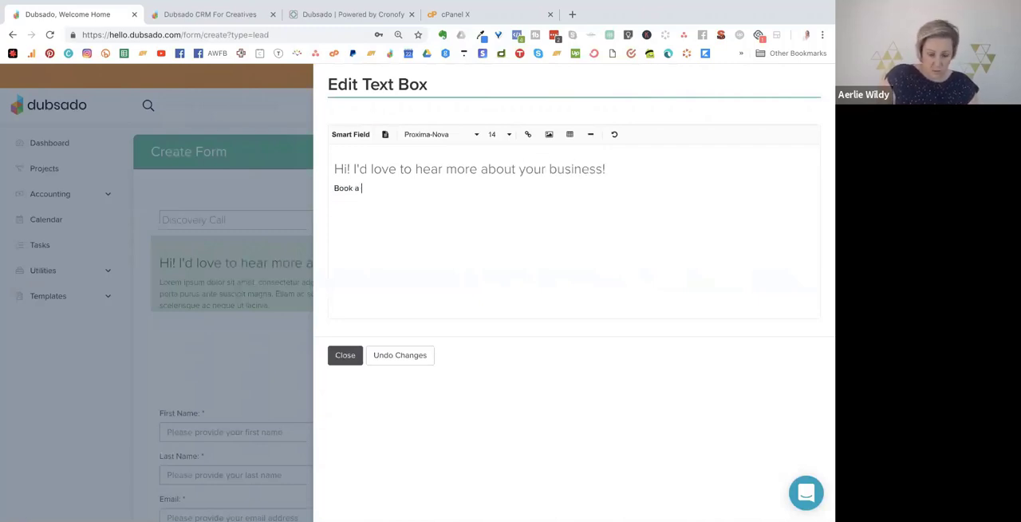
pyautogui.write('discovery call')
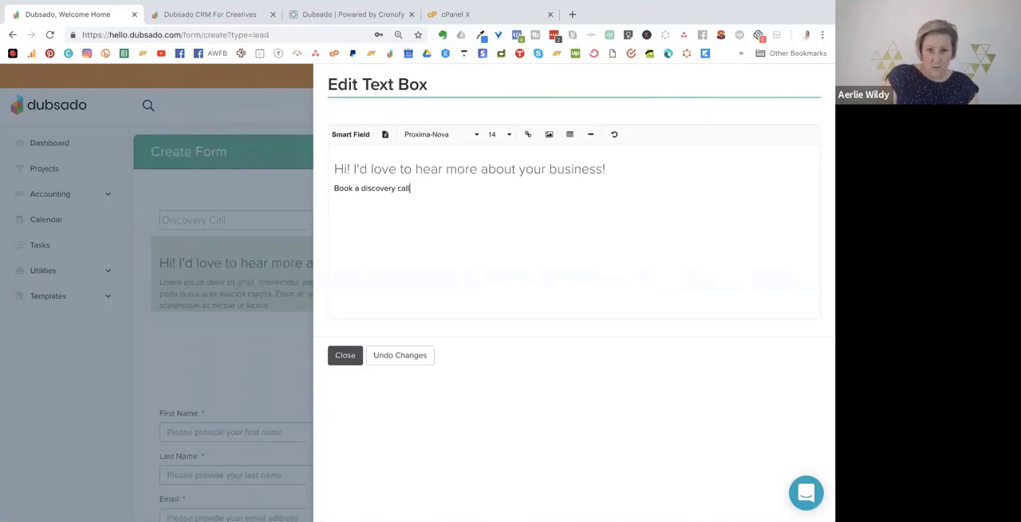
pyautogui.write(' w')
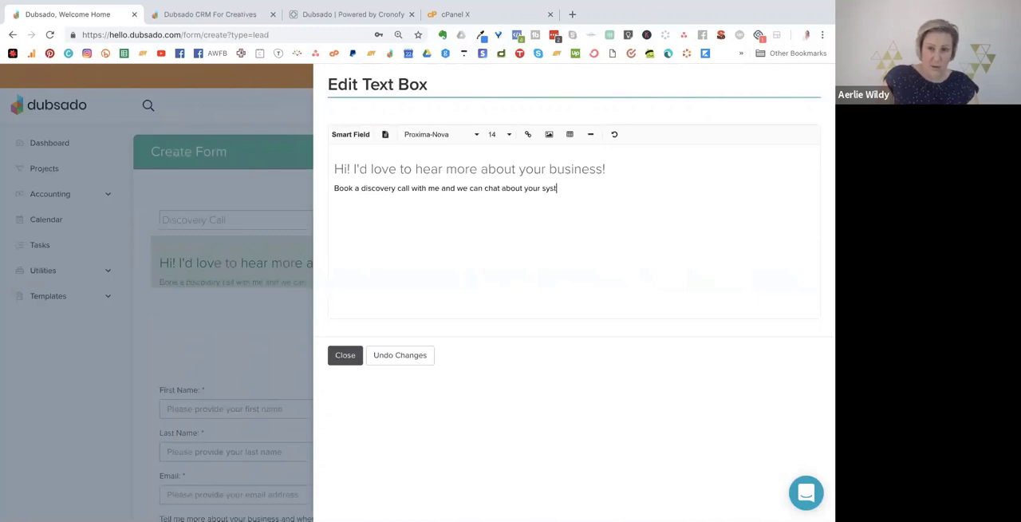
# Look through the text box's font choices and its date, business and link smart fields, and close the text box editor.
pyautogui.moveTo(597, 199); pyautogui.dragTo(298, 168)
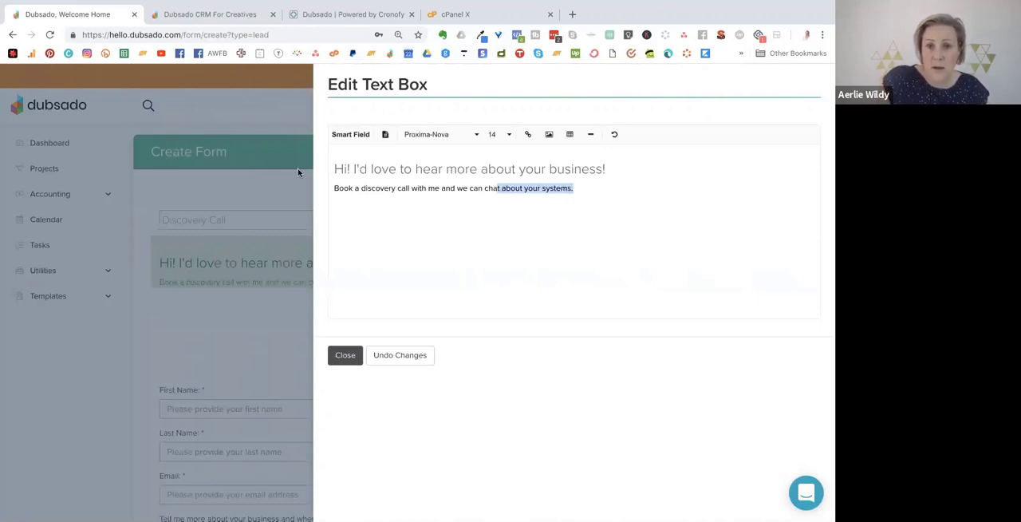
pyautogui.click(427, 134)
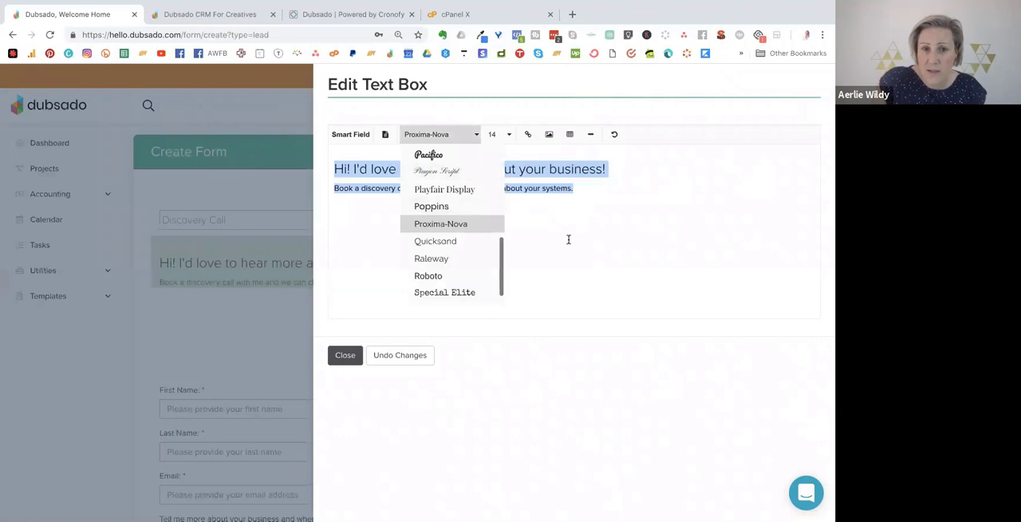
pyautogui.click(594, 191)
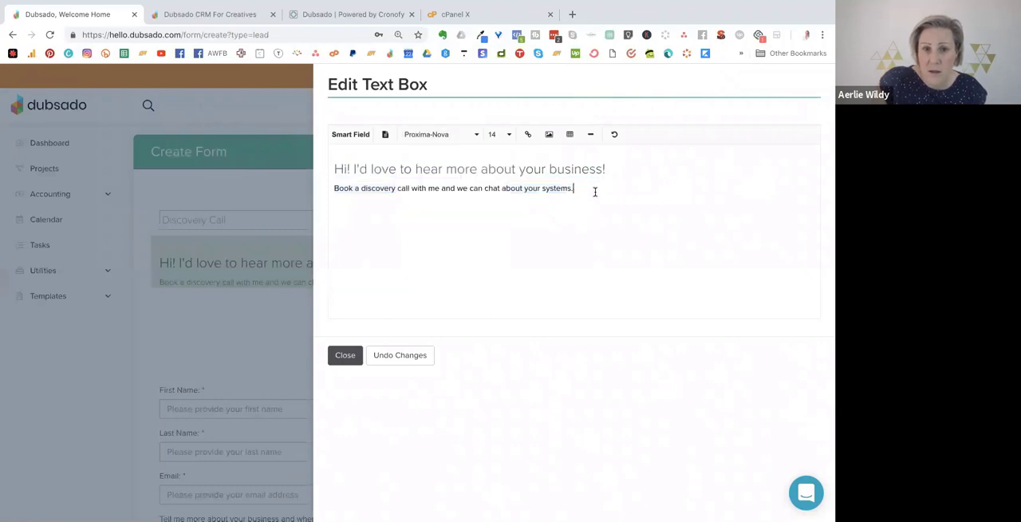
pyautogui.click(350, 134)
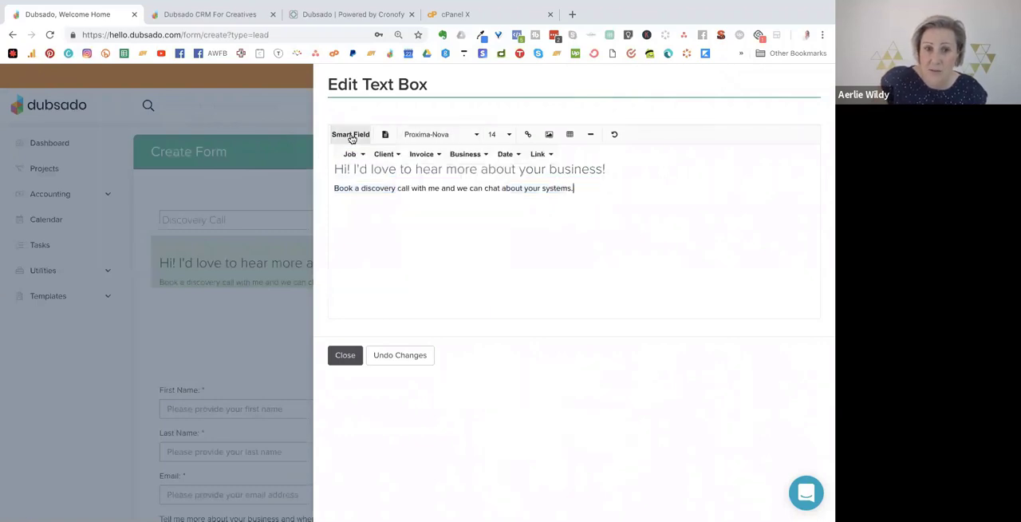
pyautogui.click(502, 154)
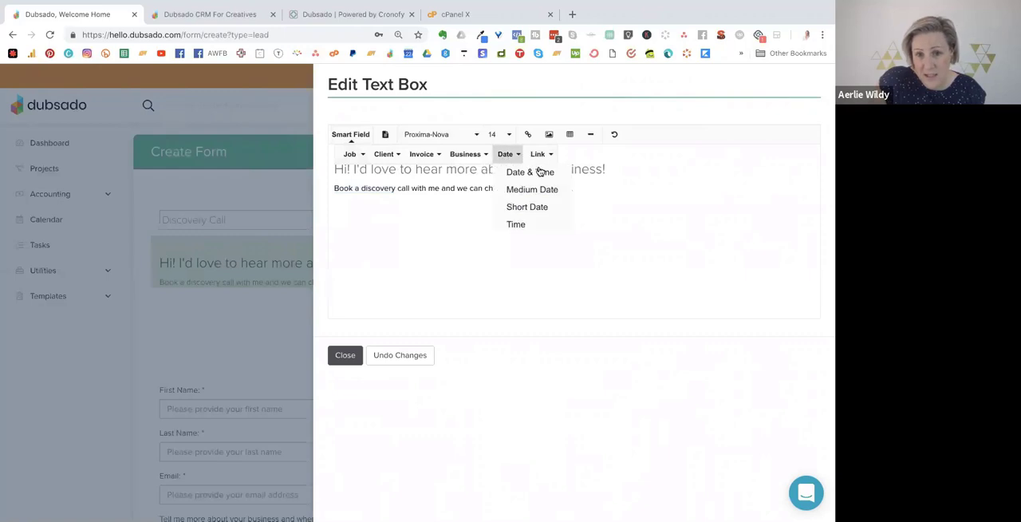
pyautogui.click(467, 154)
pyautogui.click(540, 154)
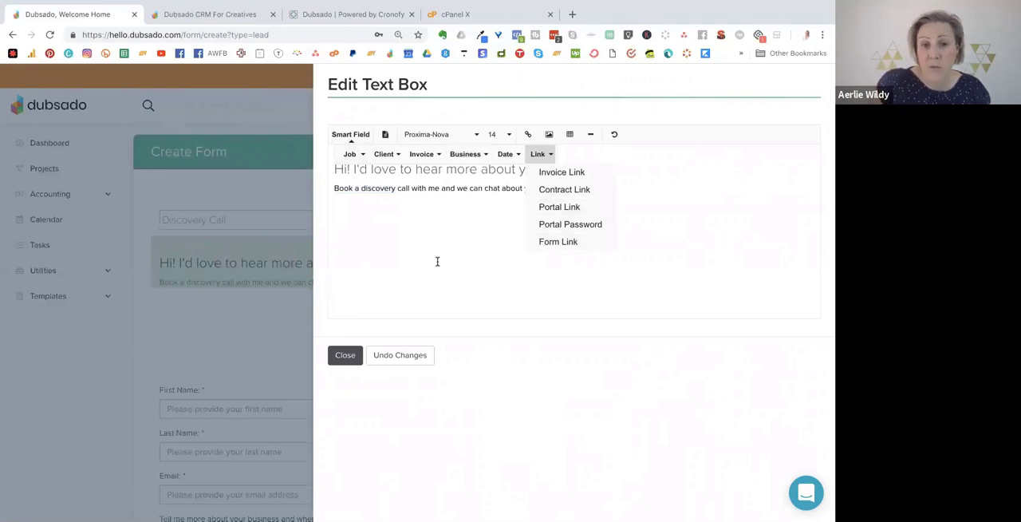
pyautogui.click(378, 207)
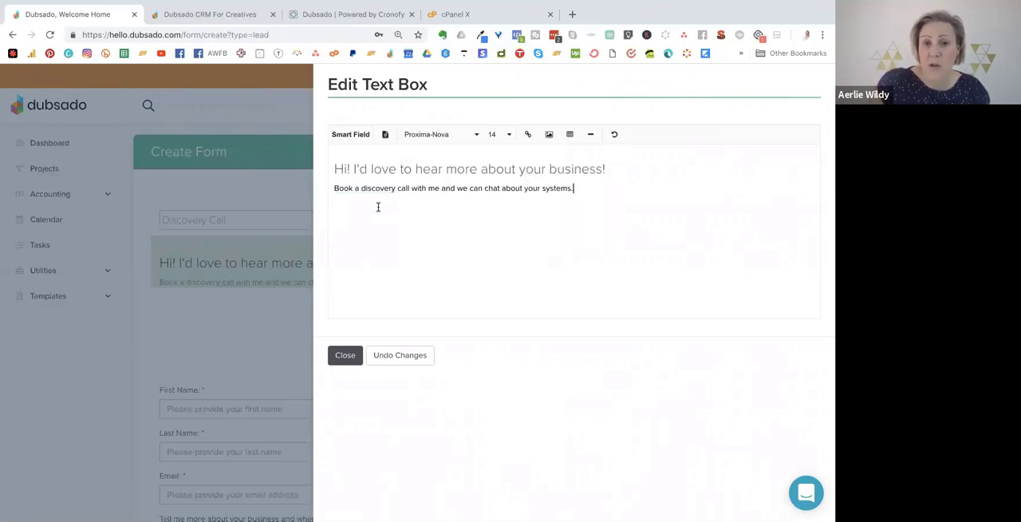
pyautogui.click(346, 358)
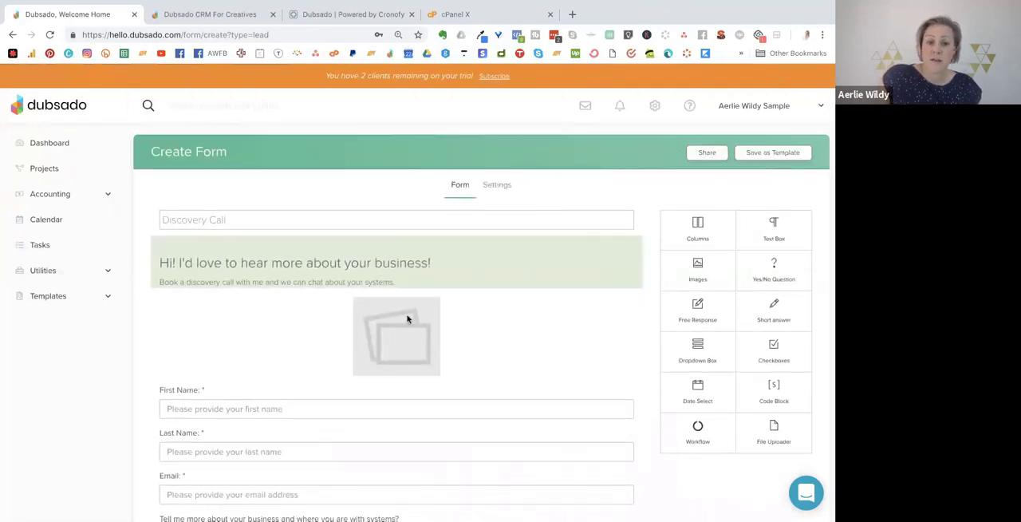
# In the form's settings, reword the thank you message to "Thank you for completing this form, I'll be in touch!".
pyautogui.scroll(-1, 406, 321)
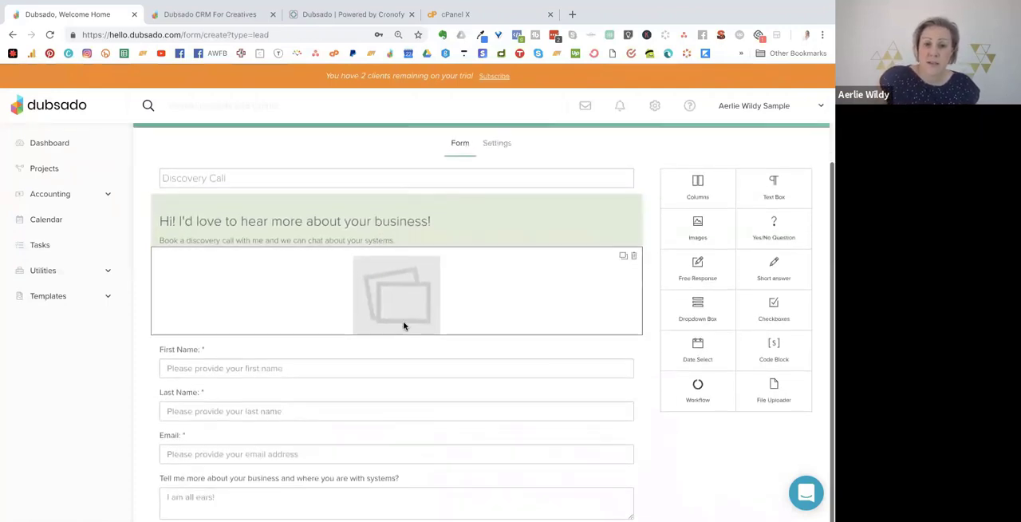
pyautogui.click(498, 146)
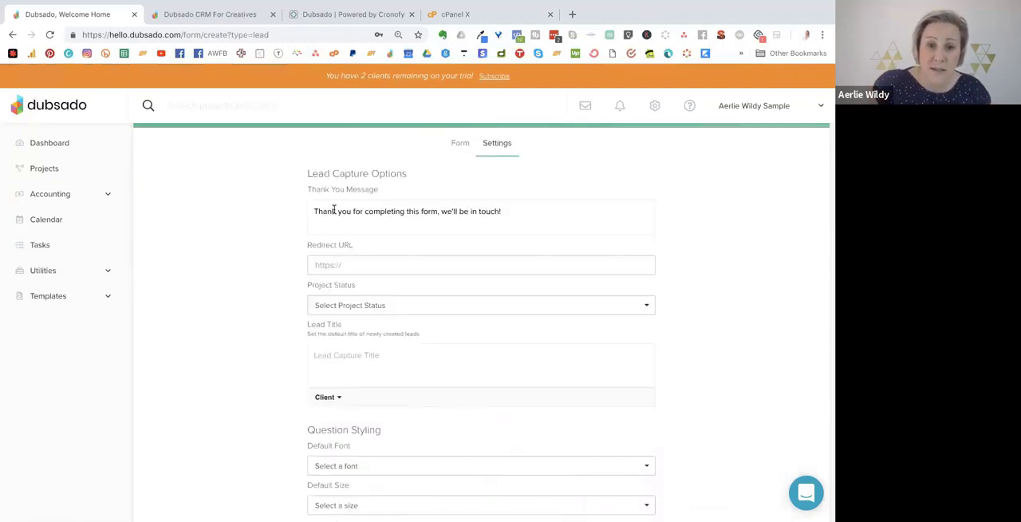
pyautogui.moveTo(311, 213); pyautogui.dragTo(523, 213)
pyautogui.click(521, 213)
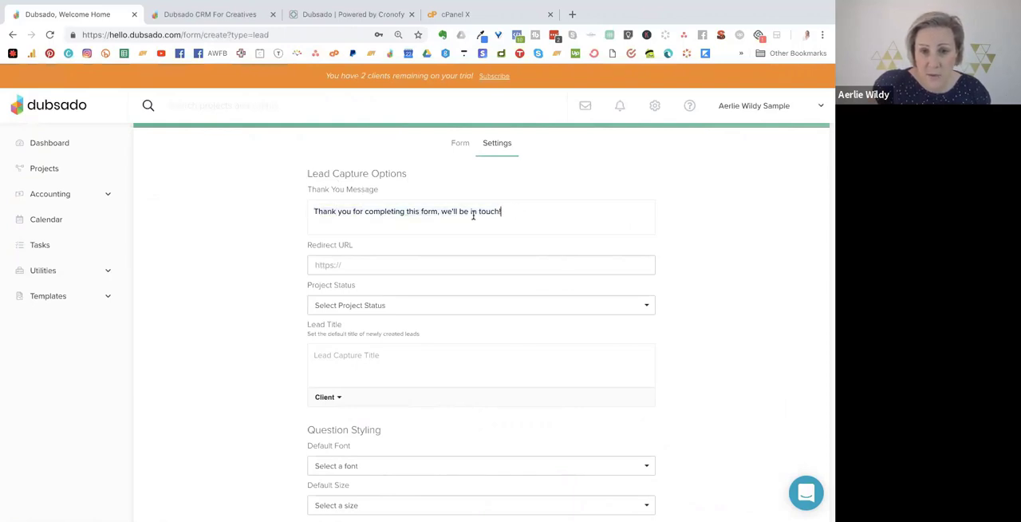
pyautogui.doubleClick(450, 211)
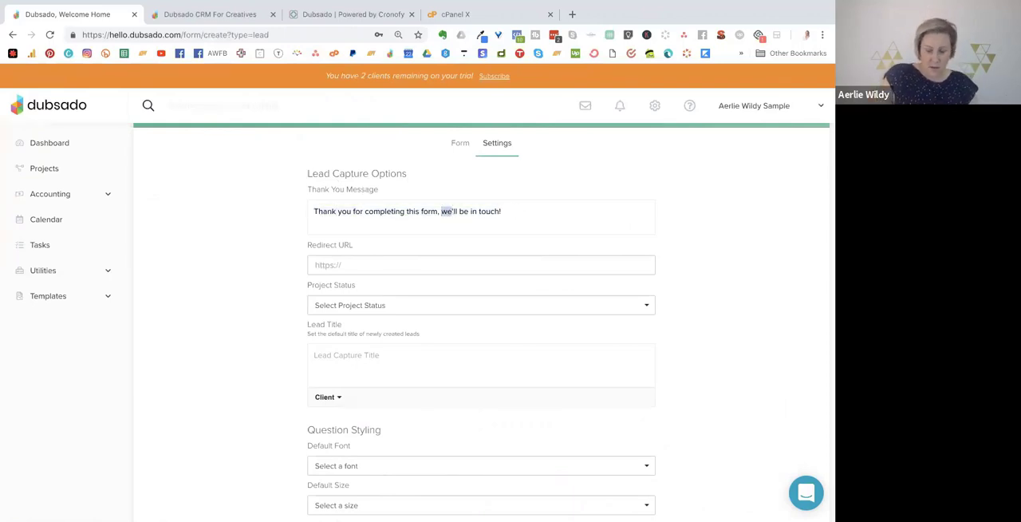
pyautogui.press('BackSpace')
pyautogui.write('I')
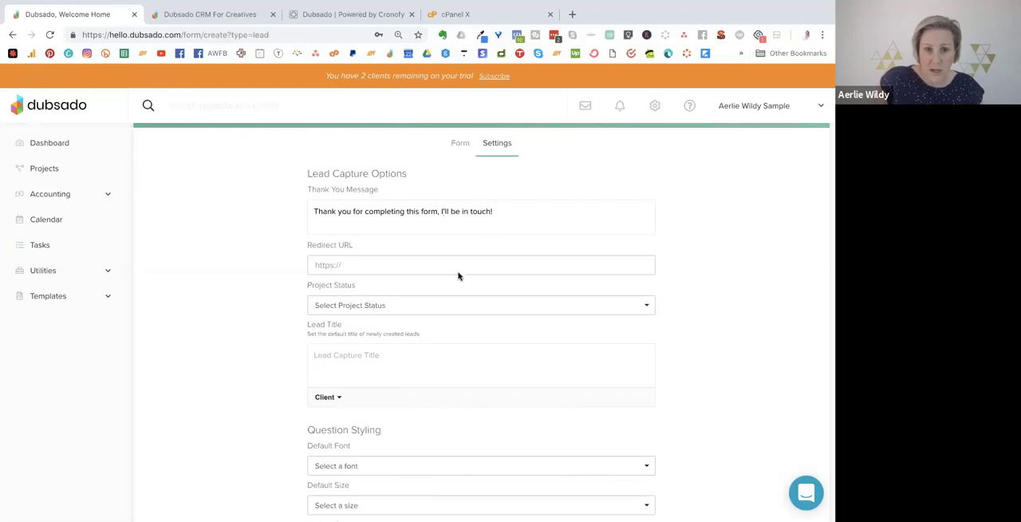
pyautogui.click(346, 264)
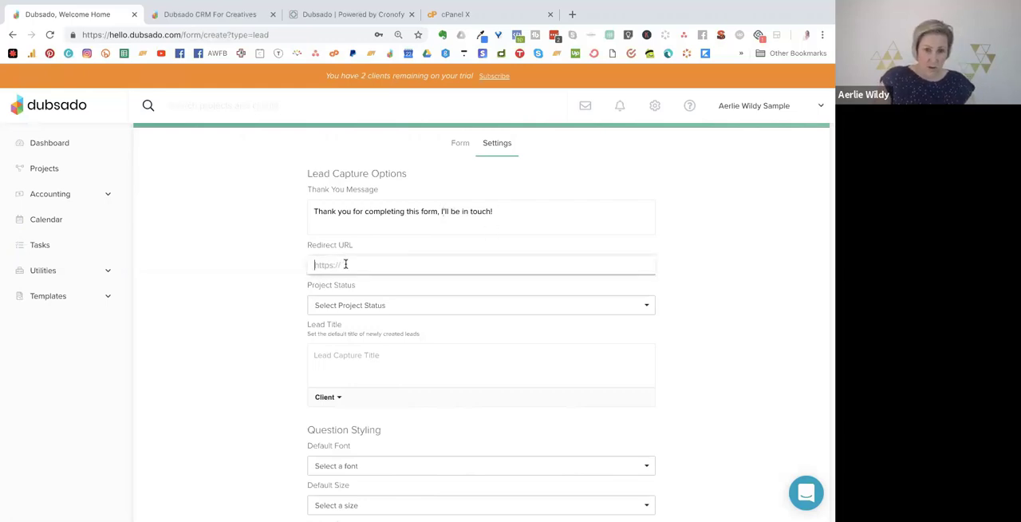
pyautogui.write('https:')
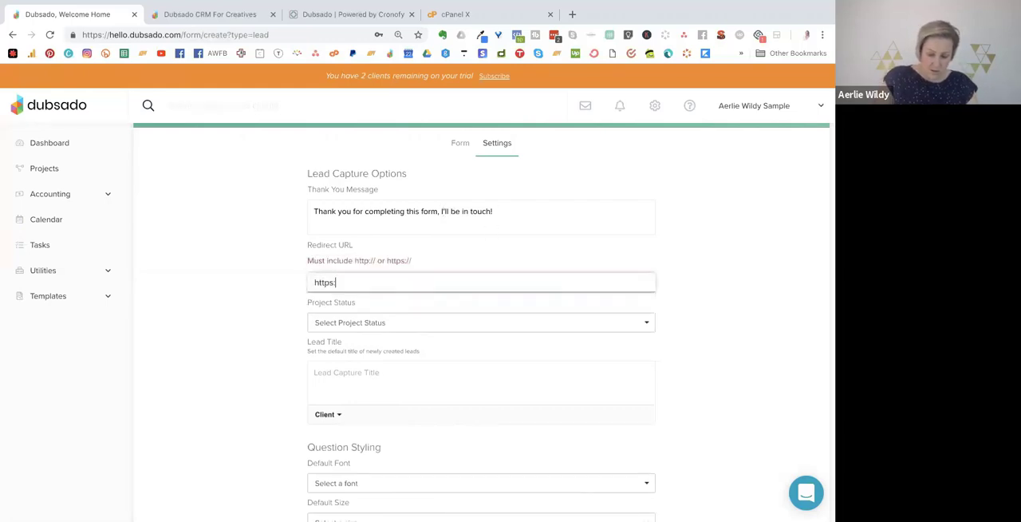
pyautogui.write('//aerliewild')
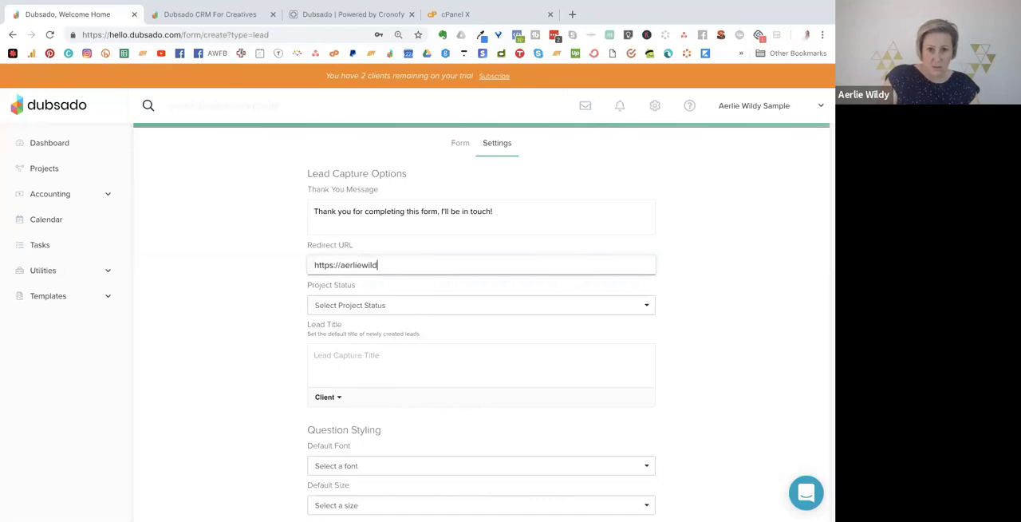
pyautogui.write('y.com')
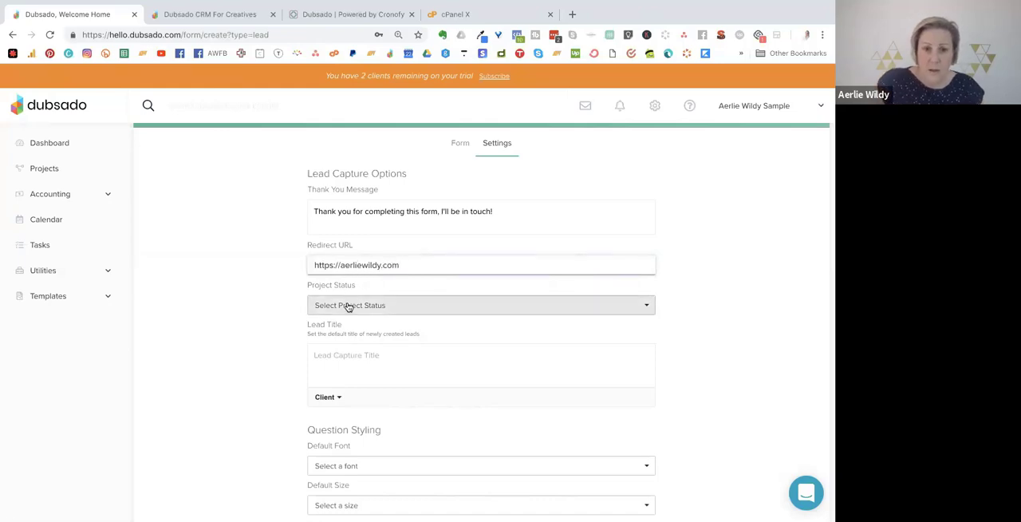
# Check the project status choices and set the default lead title to the client's Full Name smart field.
pyautogui.click(348, 305)
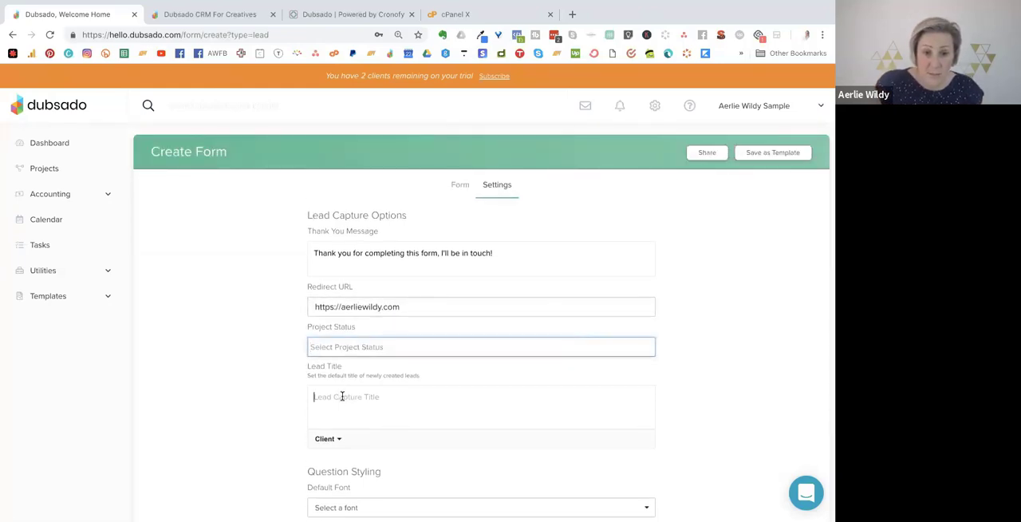
pyautogui.click(348, 352)
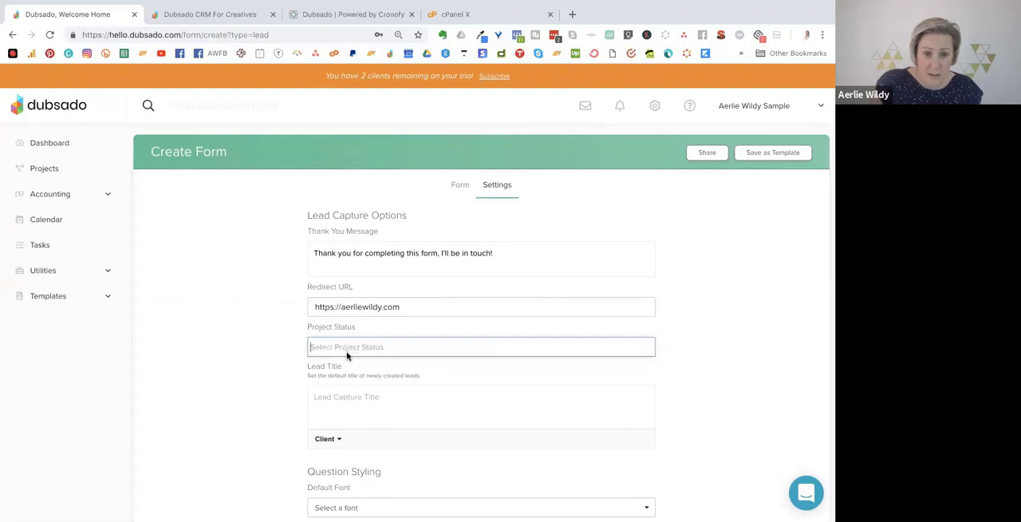
pyautogui.click(353, 401)
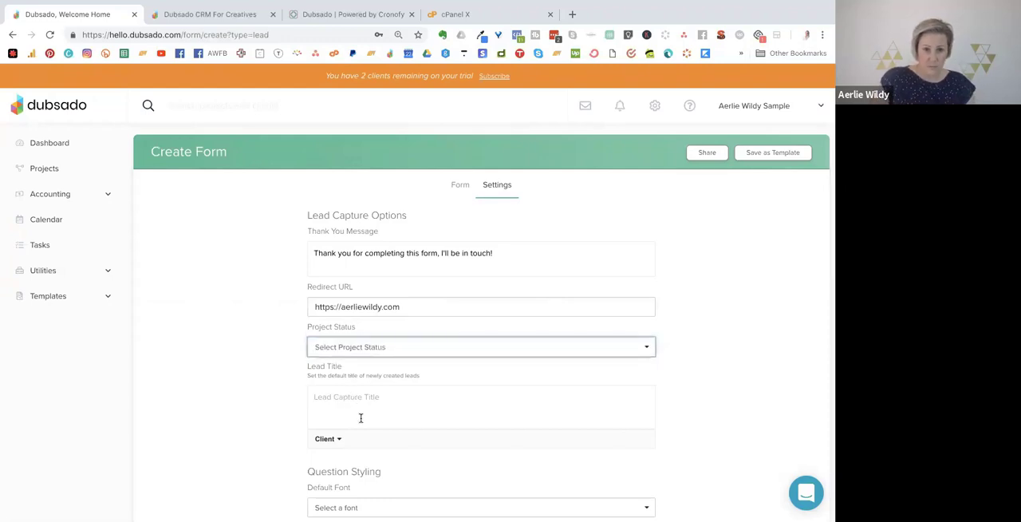
pyautogui.click(327, 438)
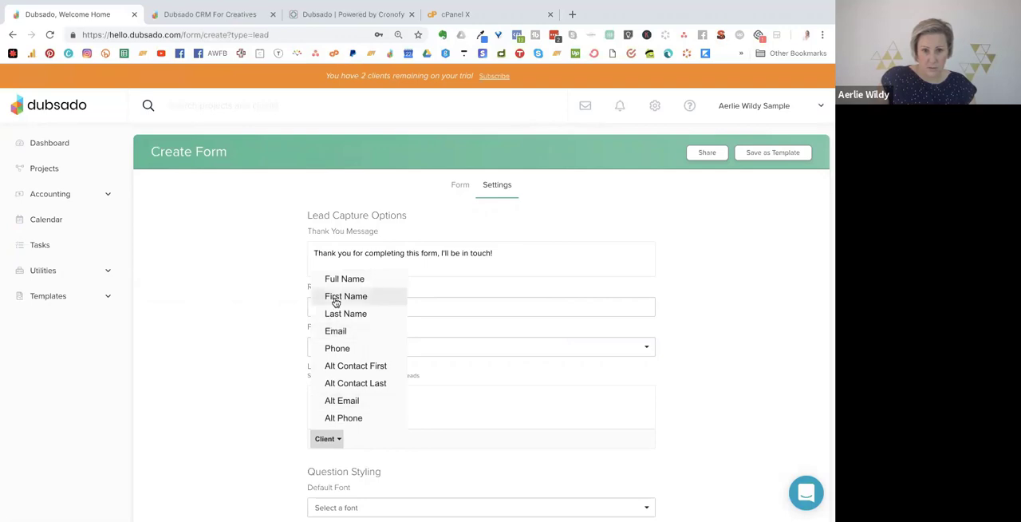
pyautogui.click(339, 279)
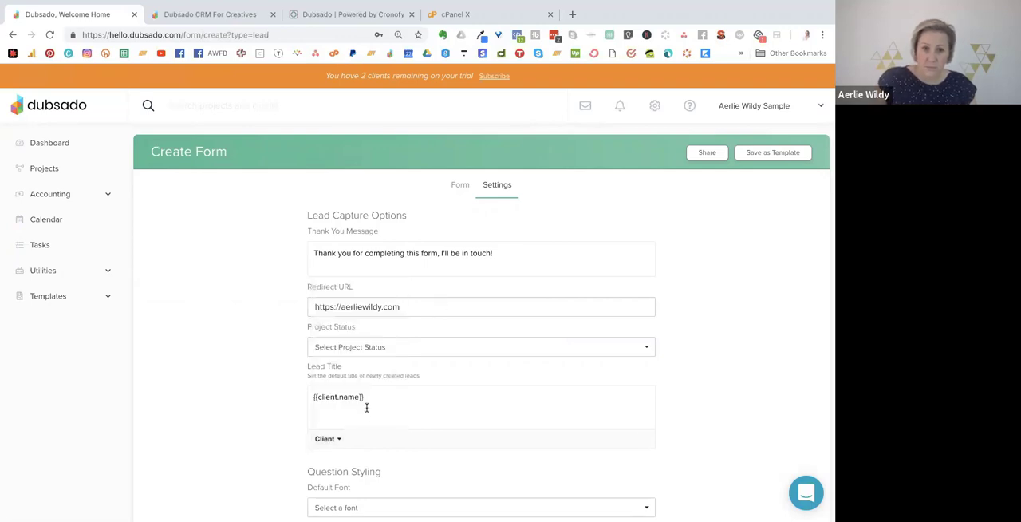
# Set the form's default submit button text to "Click here to connect".
pyautogui.scroll(-2, 743, 319)
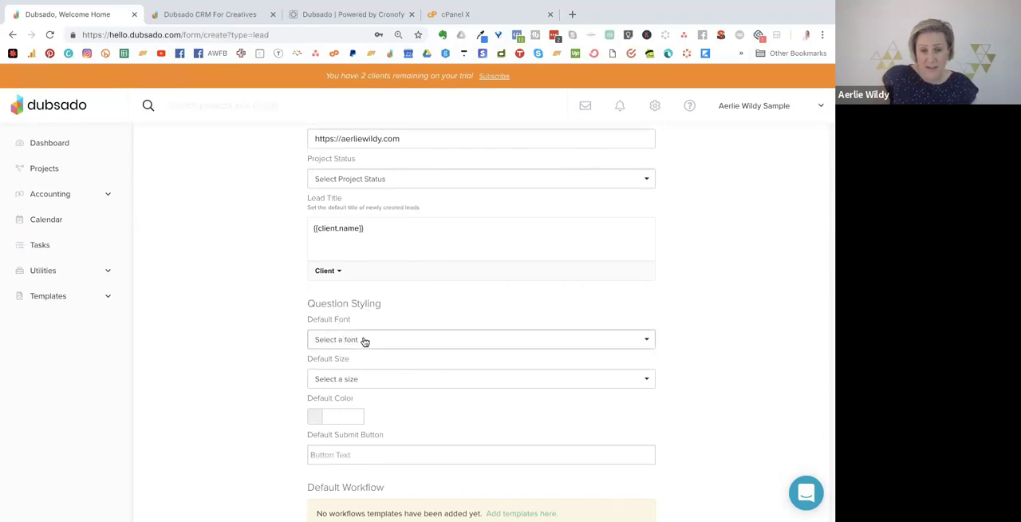
pyautogui.click(369, 453)
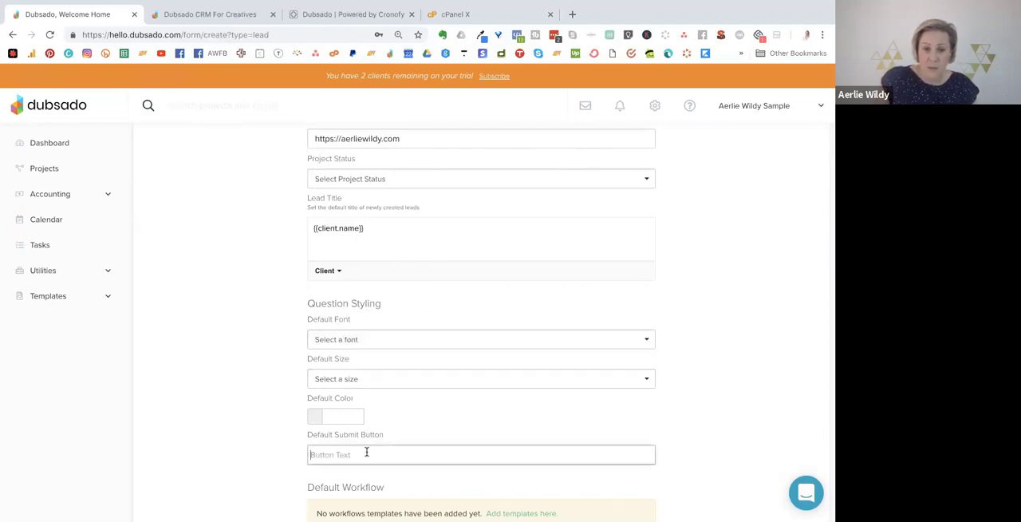
pyautogui.write('Clic')
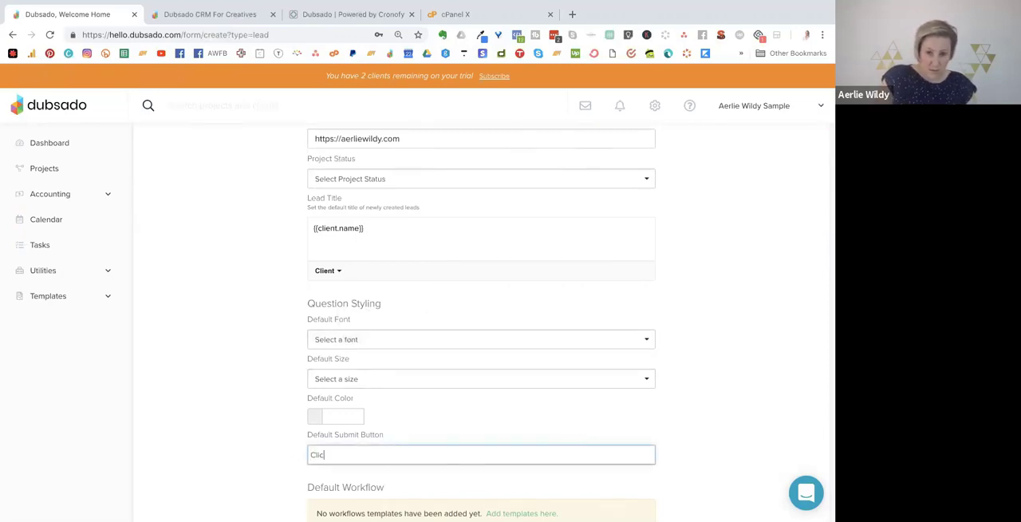
pyautogui.write('k here to connect')
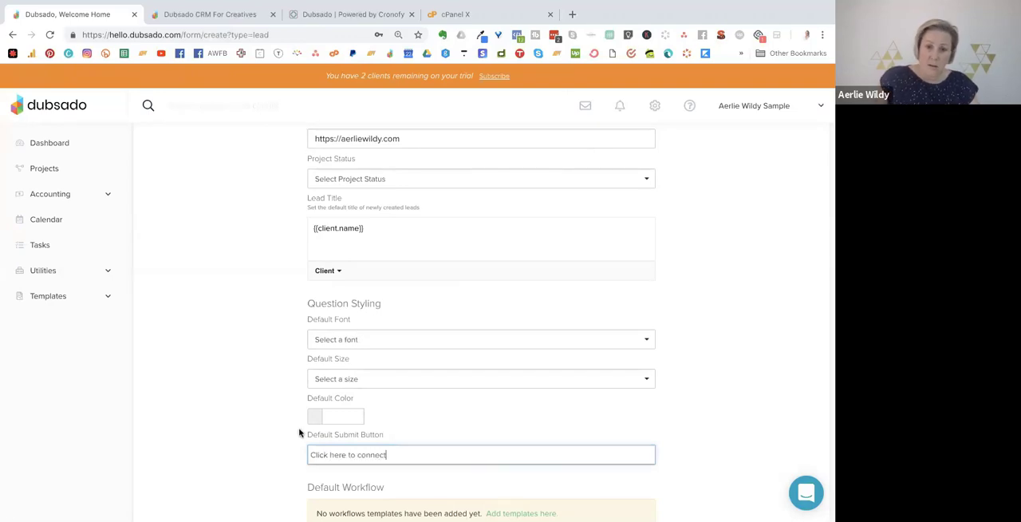
pyautogui.click(456, 434)
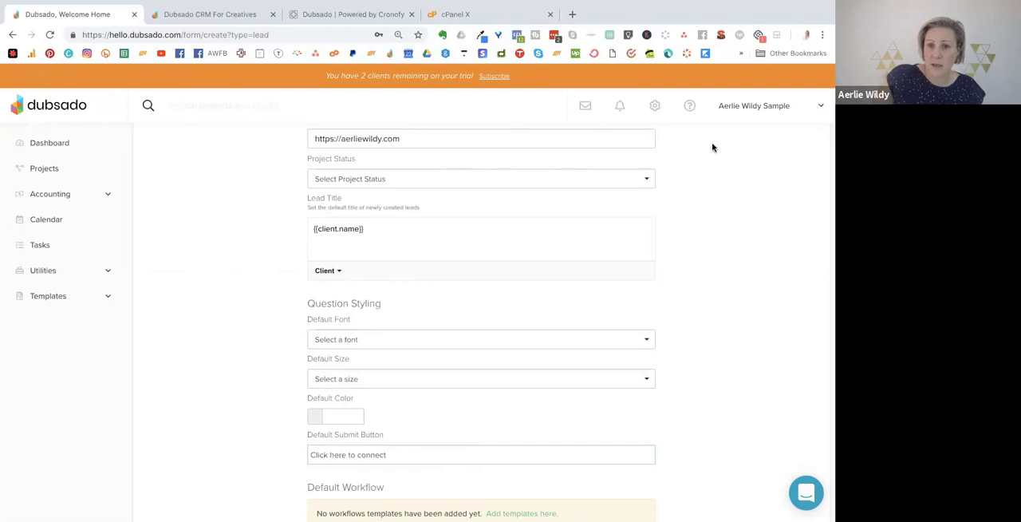
# Save the Discovery Call lead capture form as a template.
pyautogui.scroll(3, 458, 221)
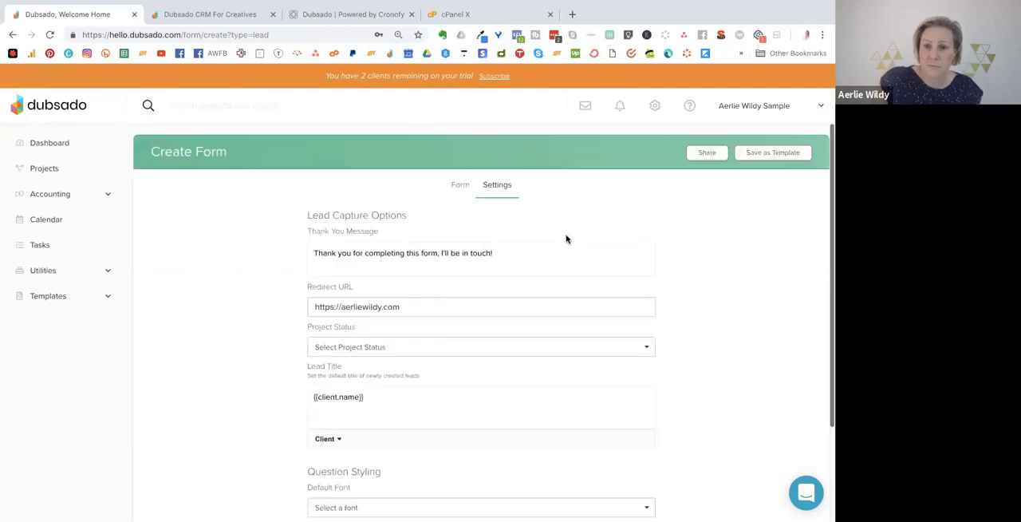
pyautogui.click(754, 155)
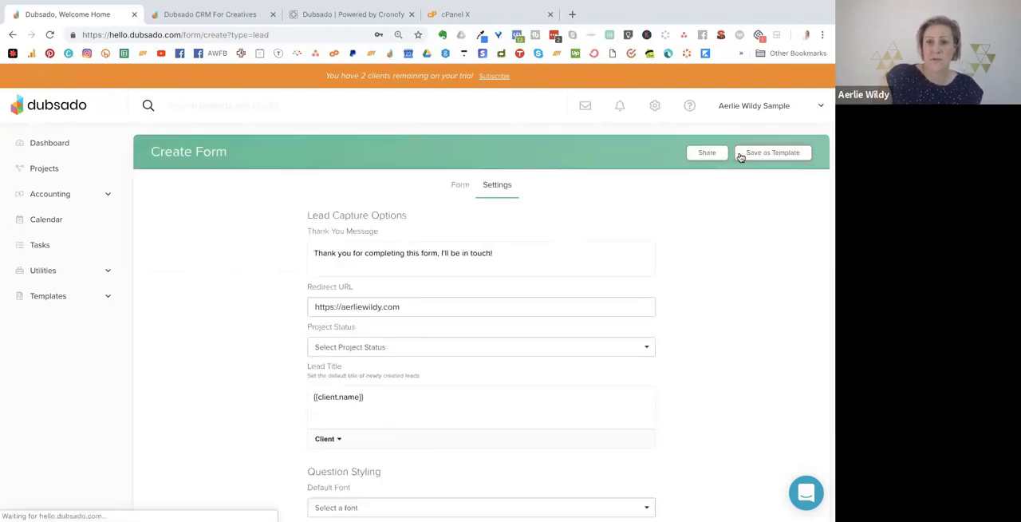
# Open the Discovery Call form's sharing options and highlight its full iframe embed code, followed by its direct link.
pyautogui.click(743, 152)
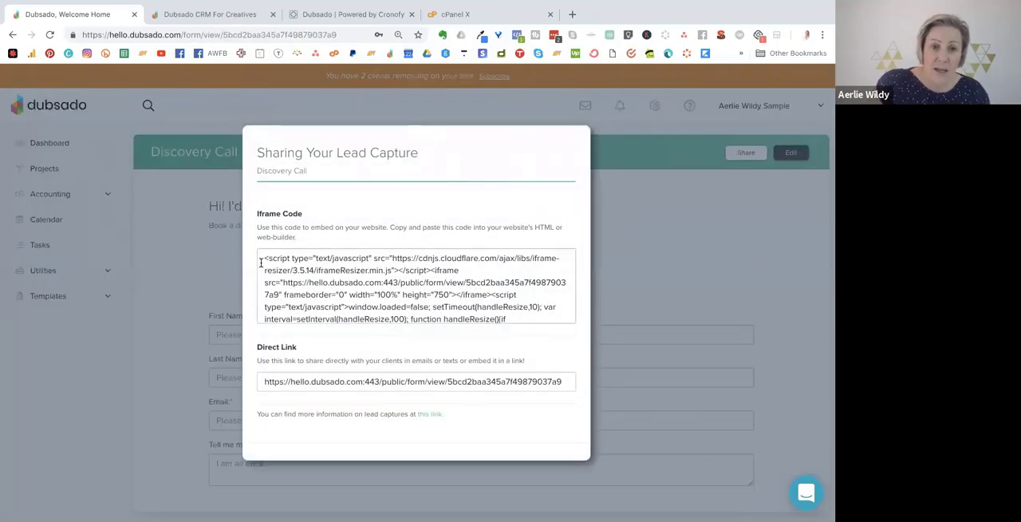
pyautogui.moveTo(263, 257); pyautogui.dragTo(550, 324)
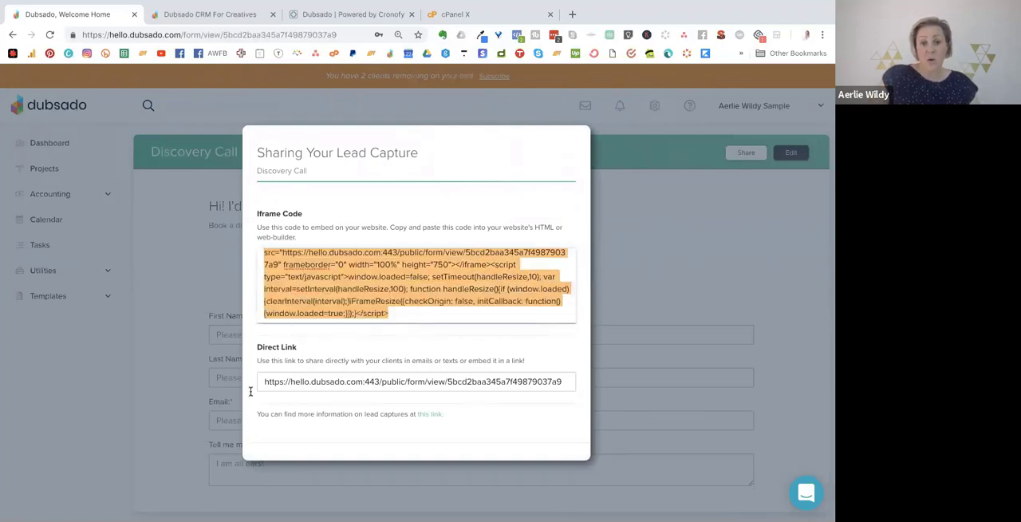
pyautogui.moveTo(261, 384); pyautogui.dragTo(571, 391)
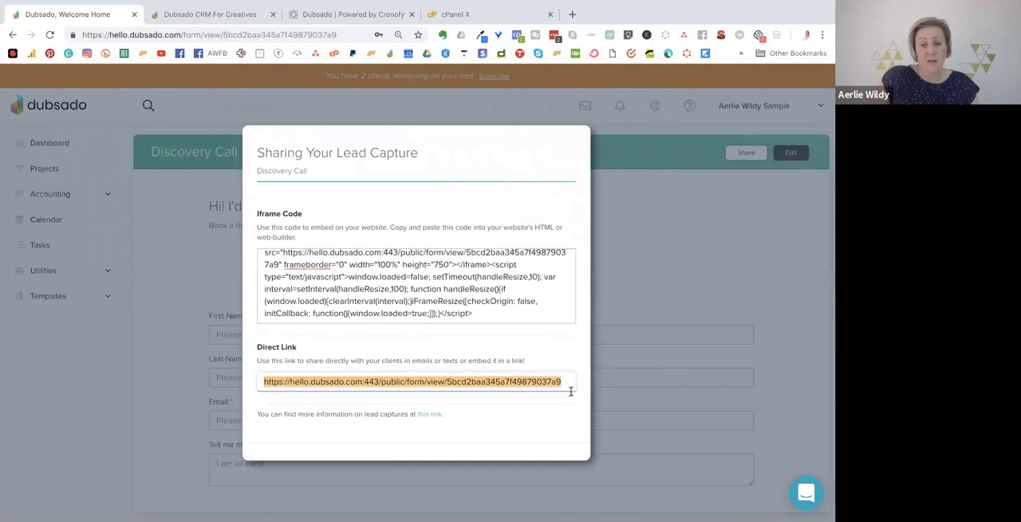
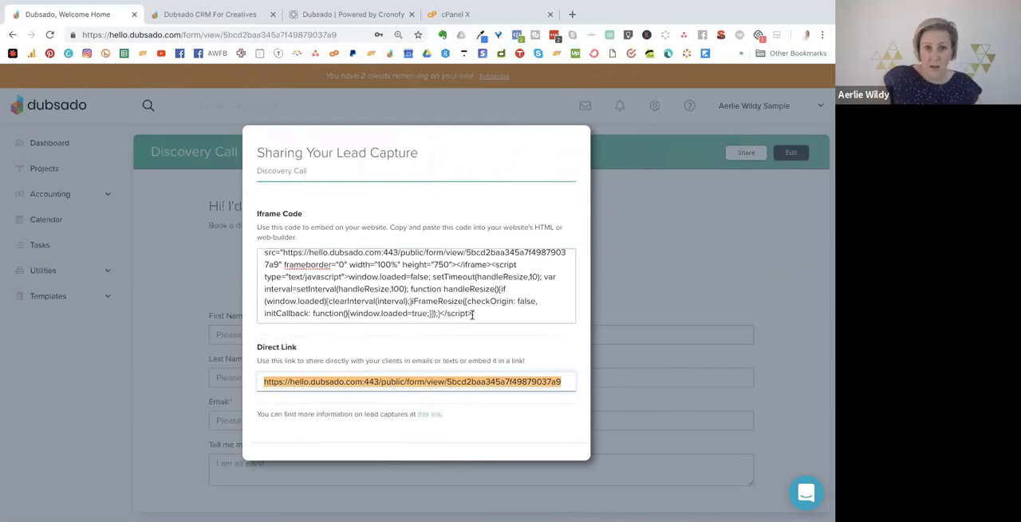
# Review the iframe embed code, then copy the Discovery Call form's direct link and open it in a new browser tab.
pyautogui.moveTo(473, 313); pyautogui.dragTo(263, 236)
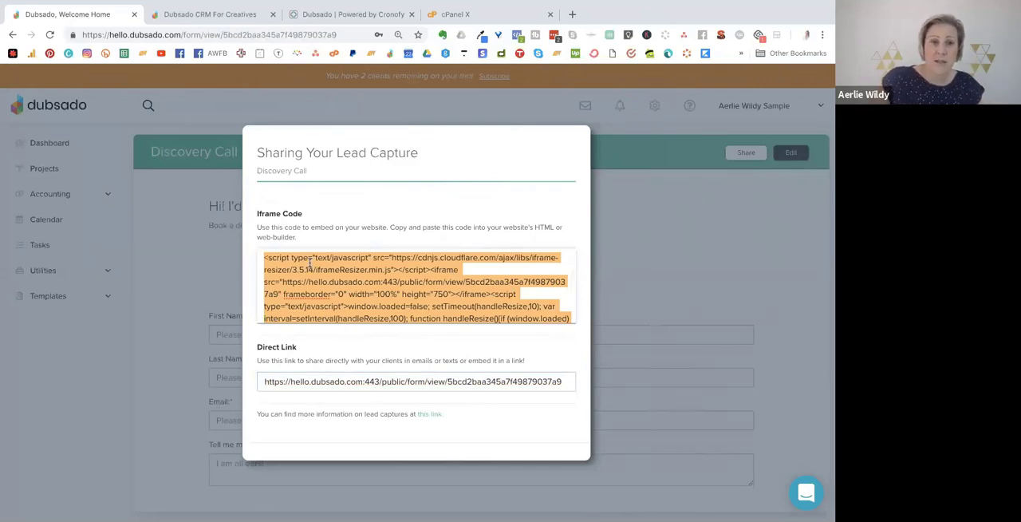
pyautogui.scroll(-1, 319, 261)
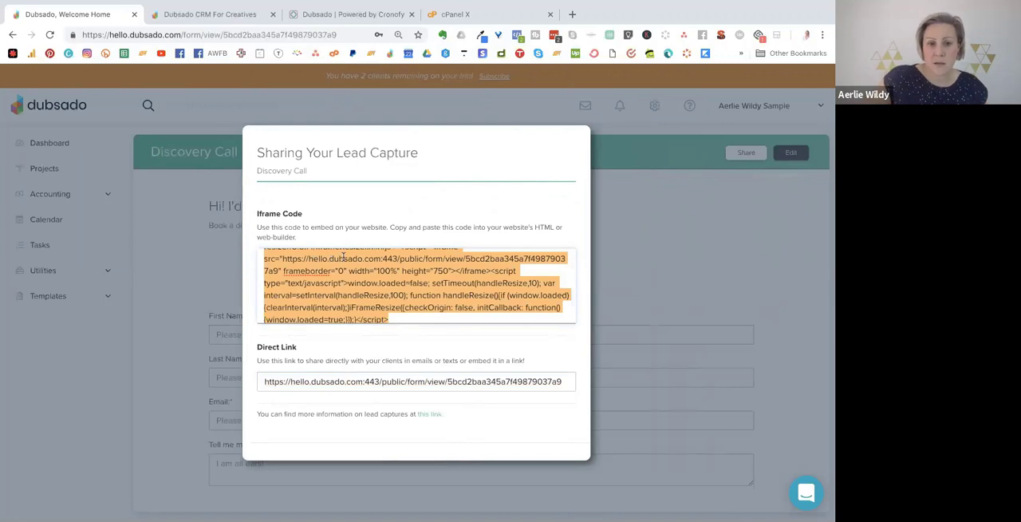
pyautogui.moveTo(384, 377); pyautogui.dragTo(370, 372)
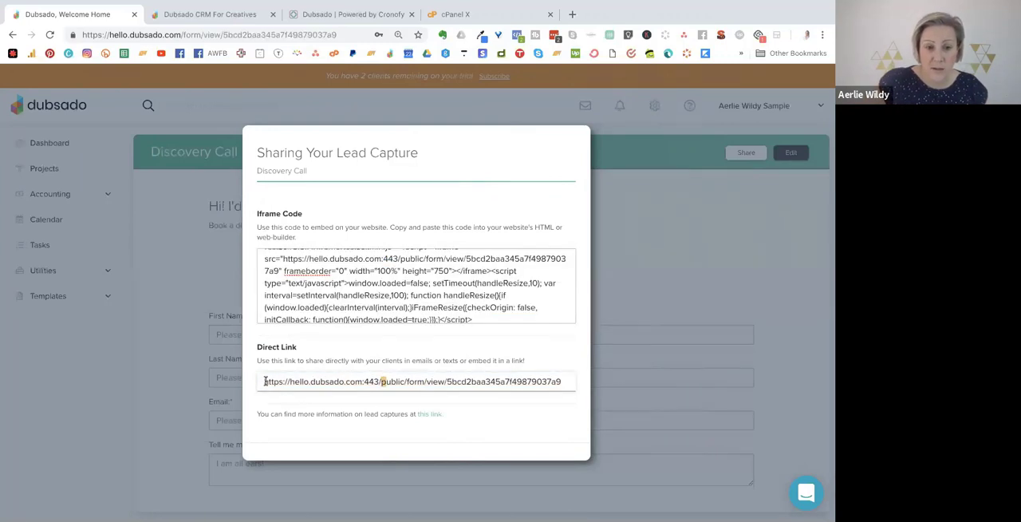
pyautogui.moveTo(266, 381); pyautogui.dragTo(583, 393)
pyautogui.hotkey('ctrl', 'c')
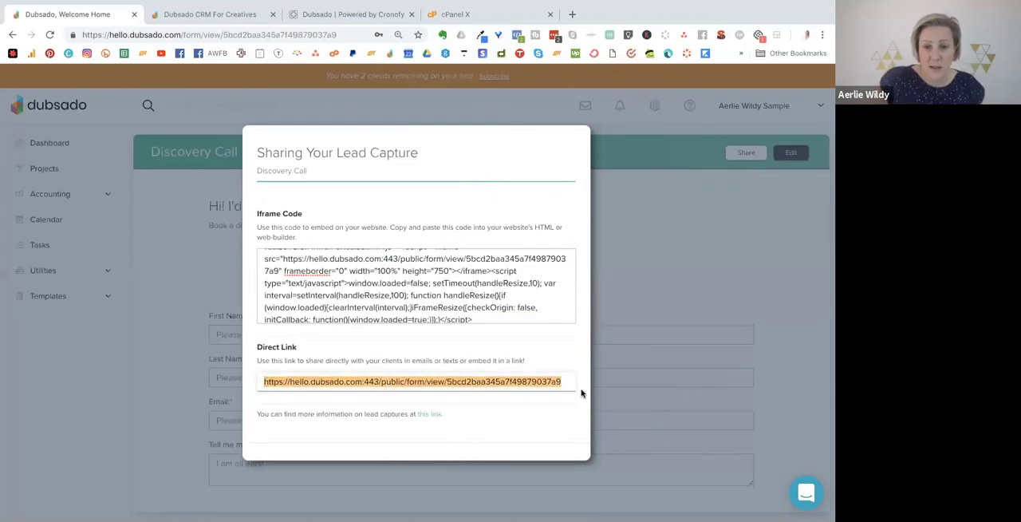
pyautogui.click(678, 300)
pyautogui.hotkey('ctrl', 't')
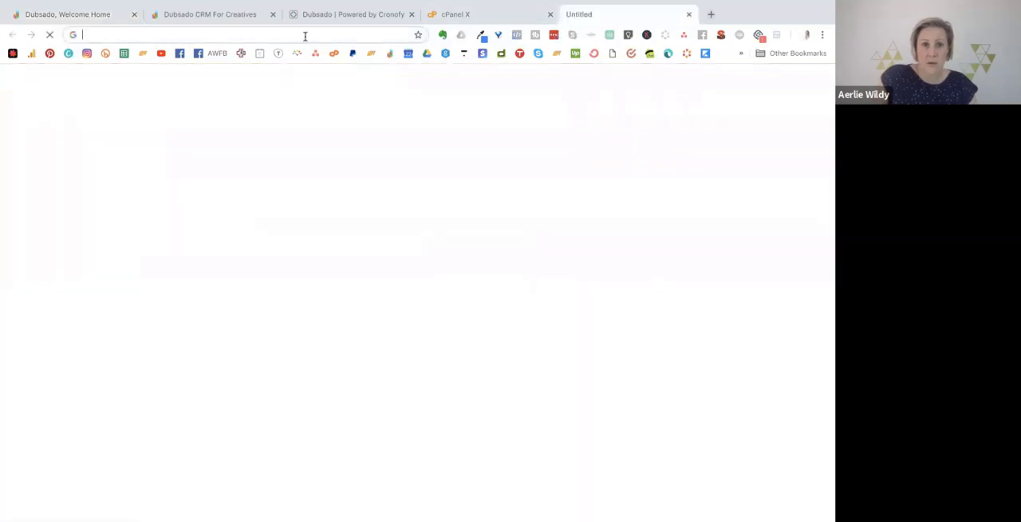
pyautogui.hotkey('ctrl', 'v')
pyautogui.press('Return')
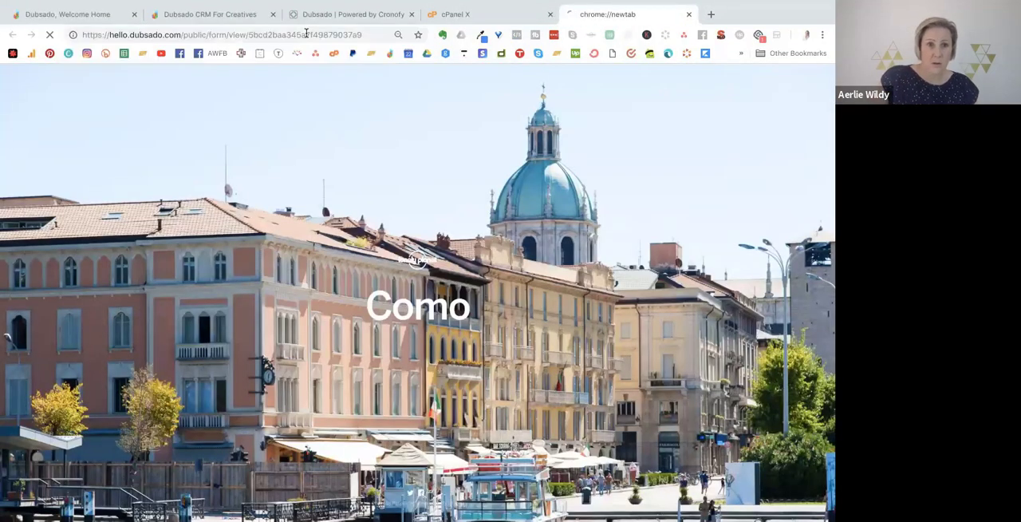
# Close the cPanel, Cronofy and older Dubsado CRM For Creatives browser tabs, keeping the public Discovery Call form open.
pyautogui.click(551, 14)
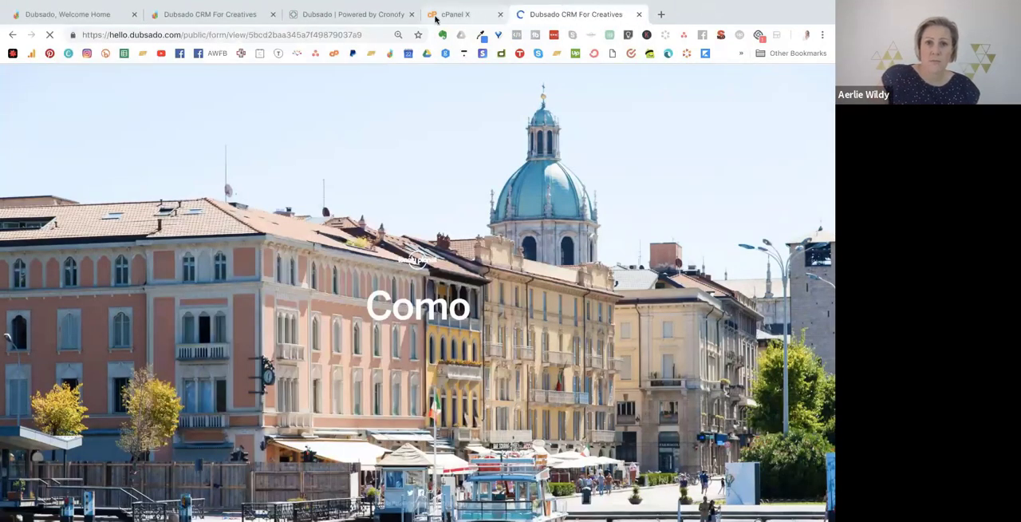
pyautogui.click(412, 15)
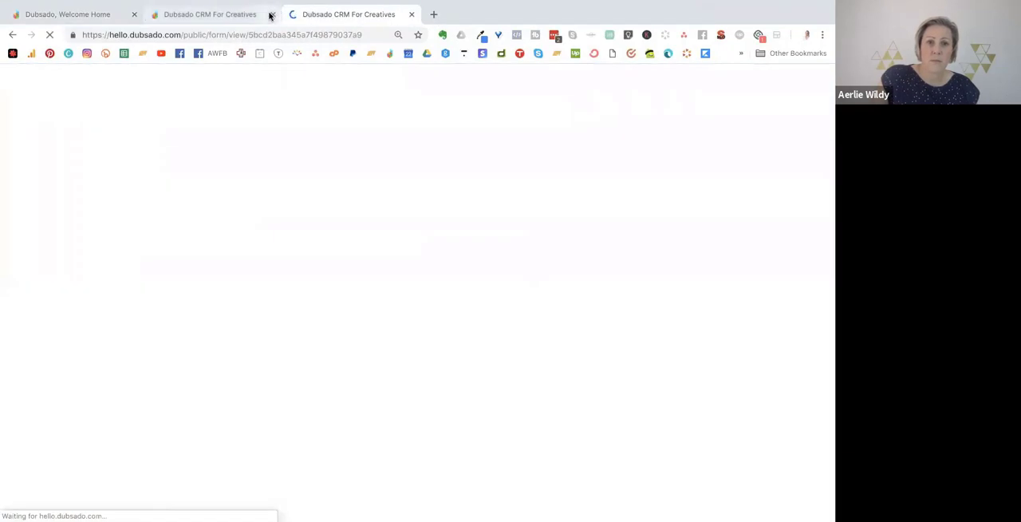
pyautogui.click(271, 14)
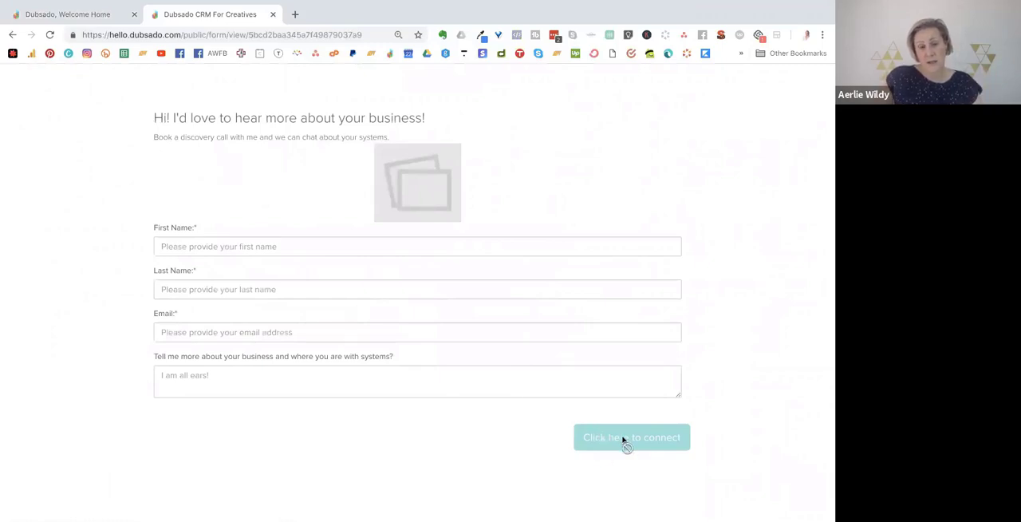
# Create a new canned email titled "Welcome - Discovery Call" with the subject "I'm so glad we can connect soon!".
pyautogui.click(67, 16)
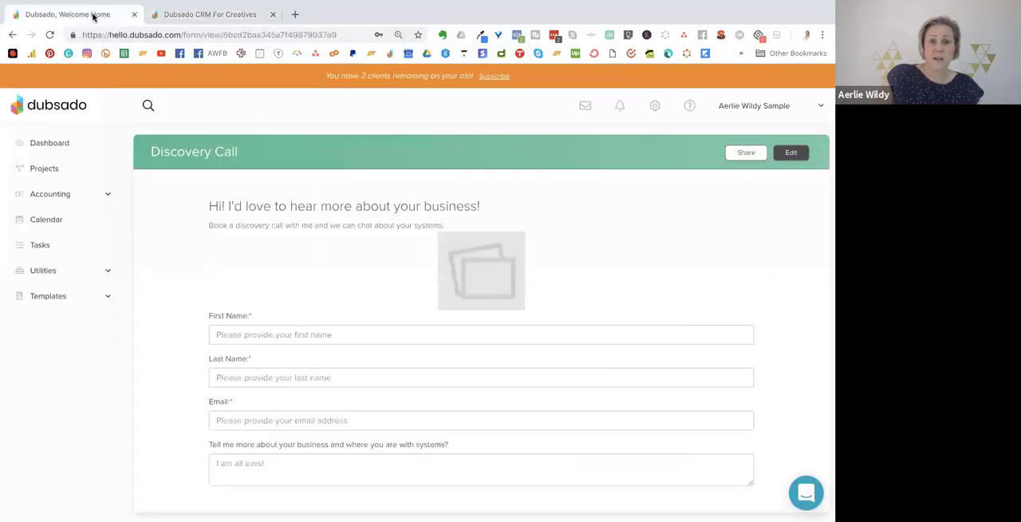
pyautogui.click(49, 296)
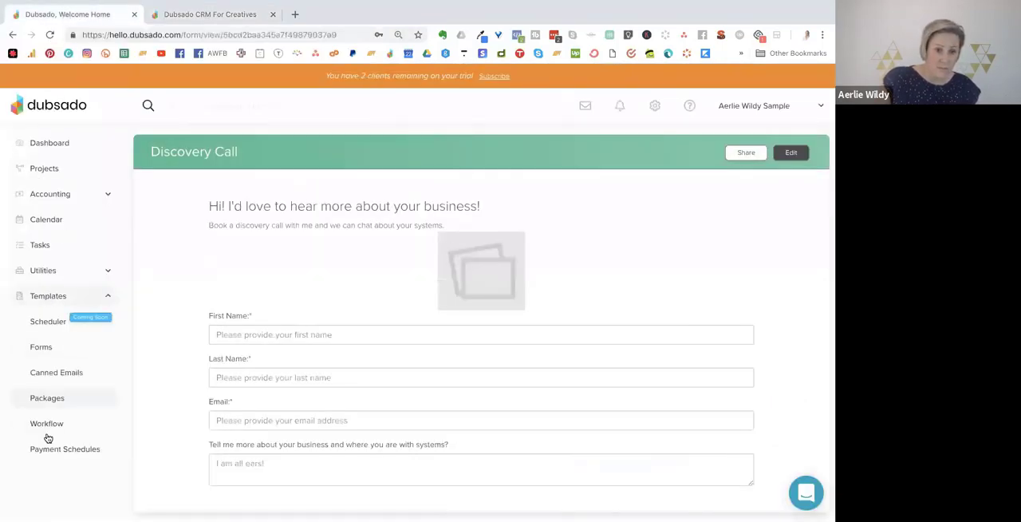
pyautogui.click(64, 375)
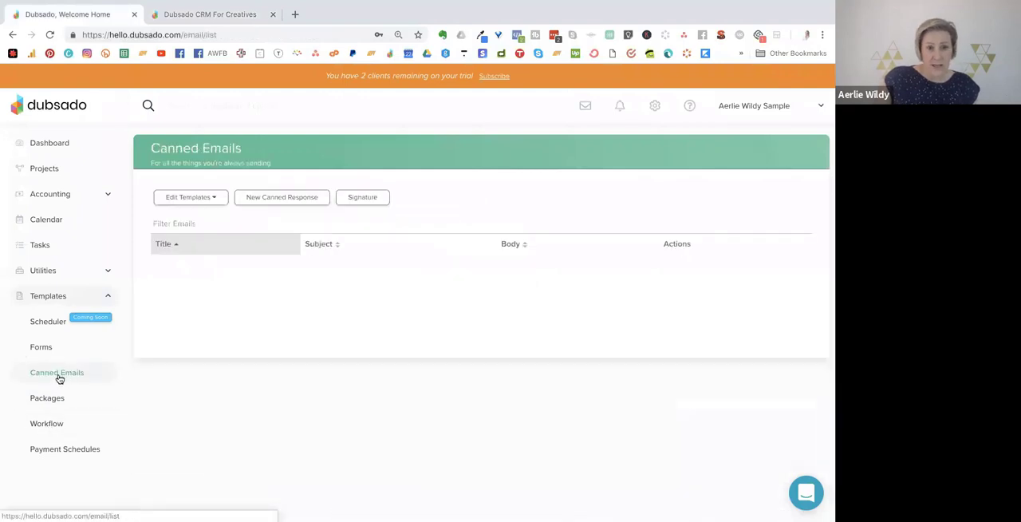
pyautogui.click(257, 197)
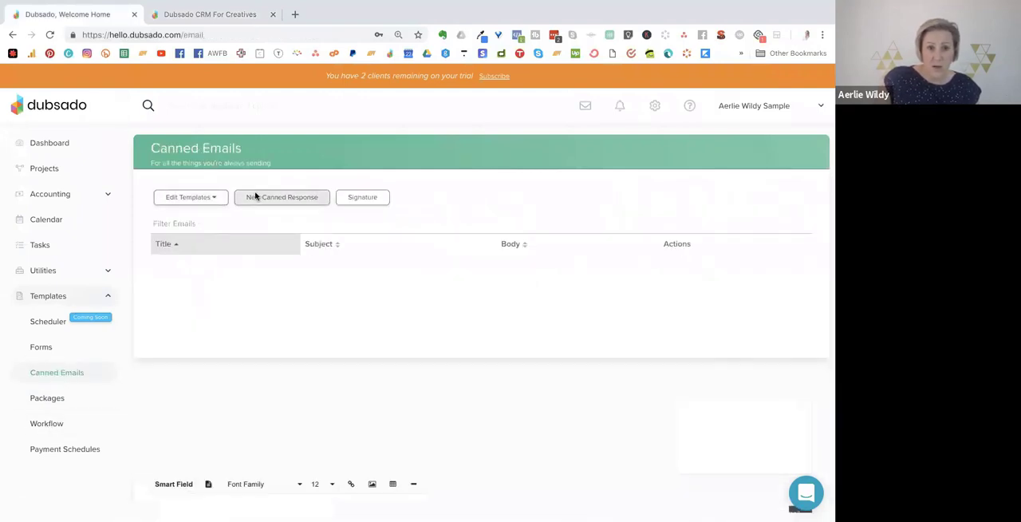
pyautogui.click(199, 217)
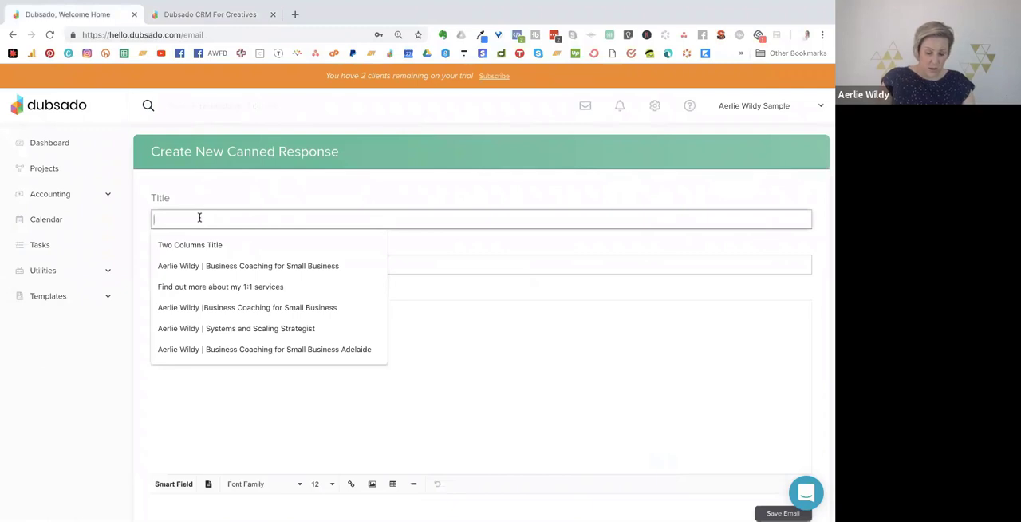
pyautogui.write('Welcome - Discovery Call')
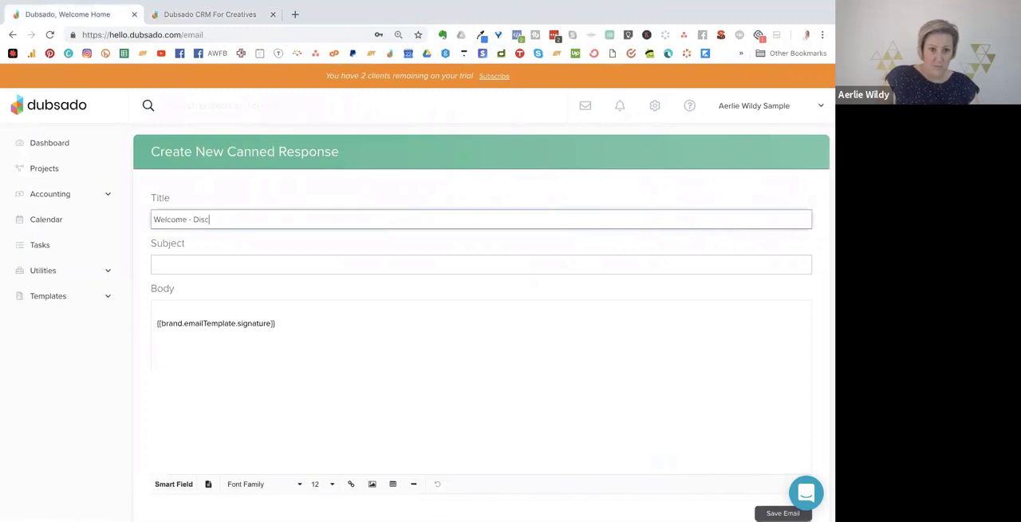
pyautogui.click(194, 259)
pyautogui.write('I')
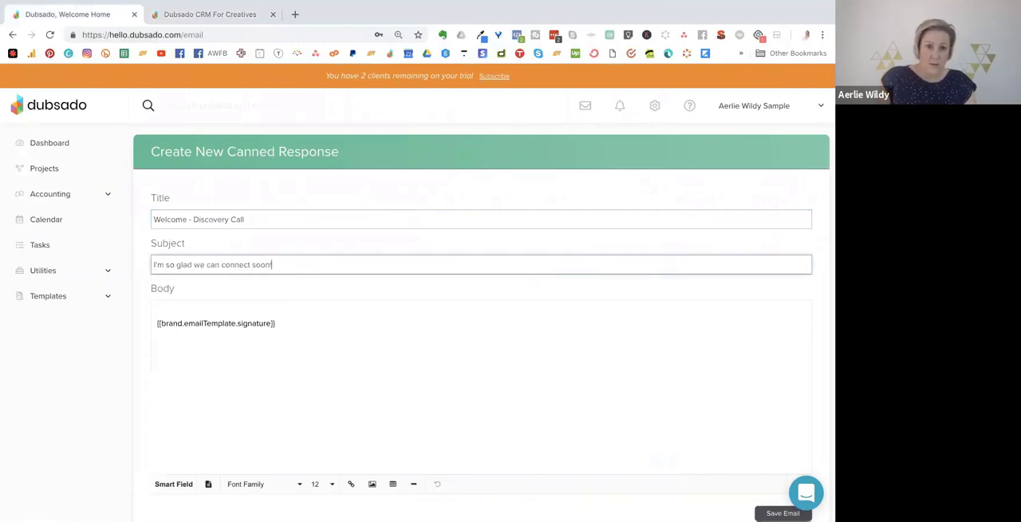
# Start the email body above the signature with "Hi" followed by the client's First Name smart field.
pyautogui.click(160, 327)
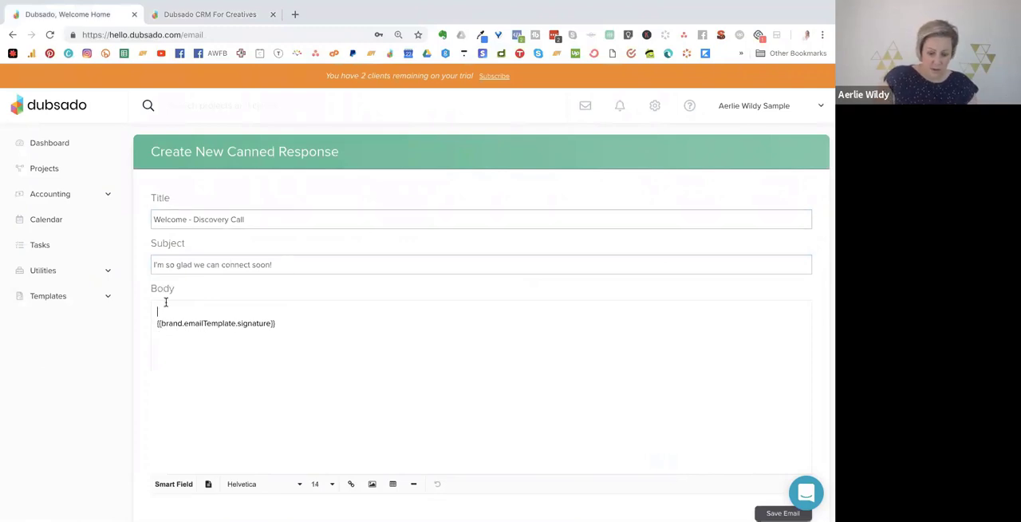
pyautogui.write('Hi')
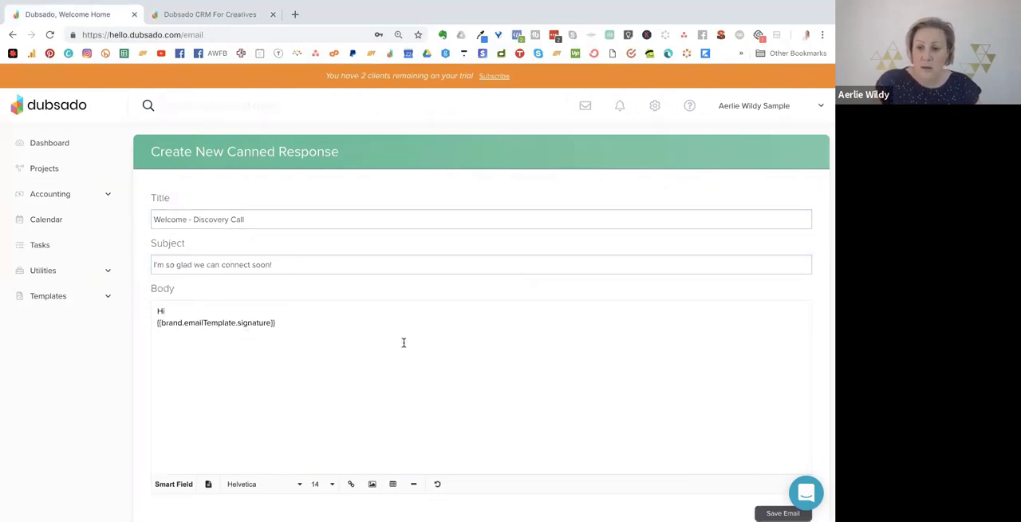
pyautogui.scroll(-1, 315, 257)
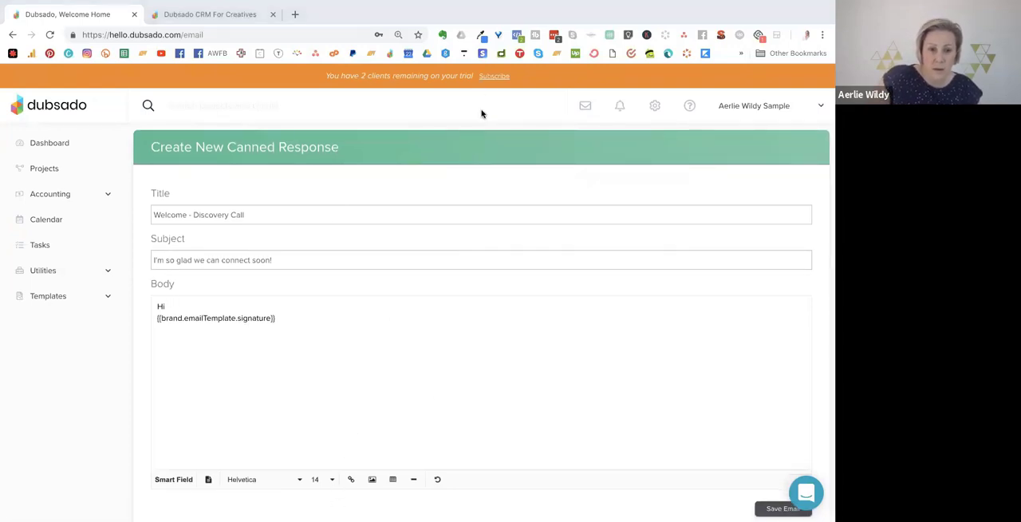
pyautogui.click(173, 478)
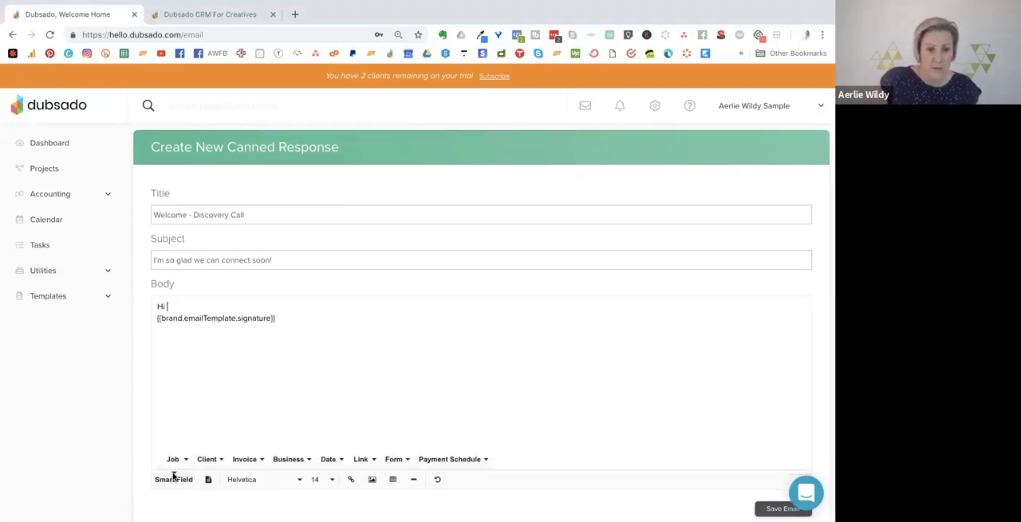
pyautogui.click(209, 459)
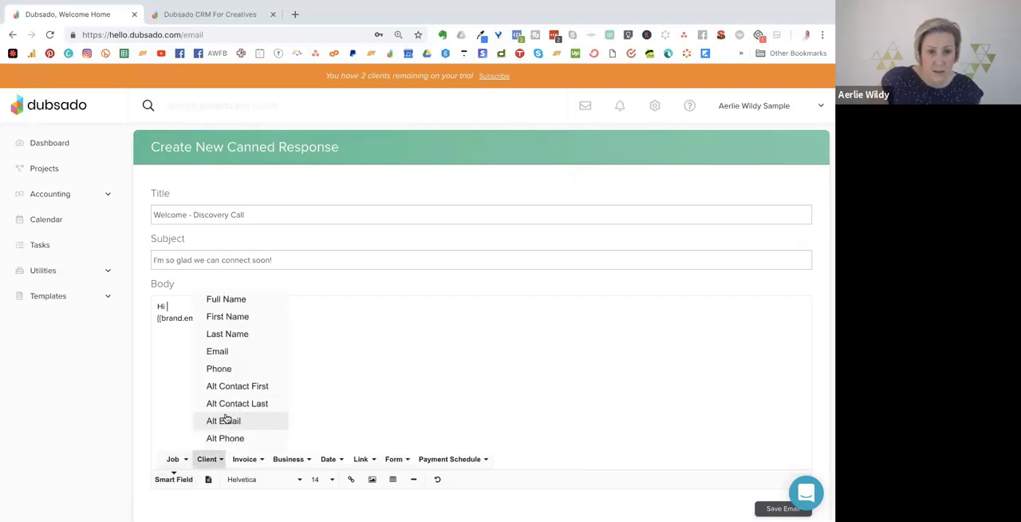
pyautogui.click(275, 316)
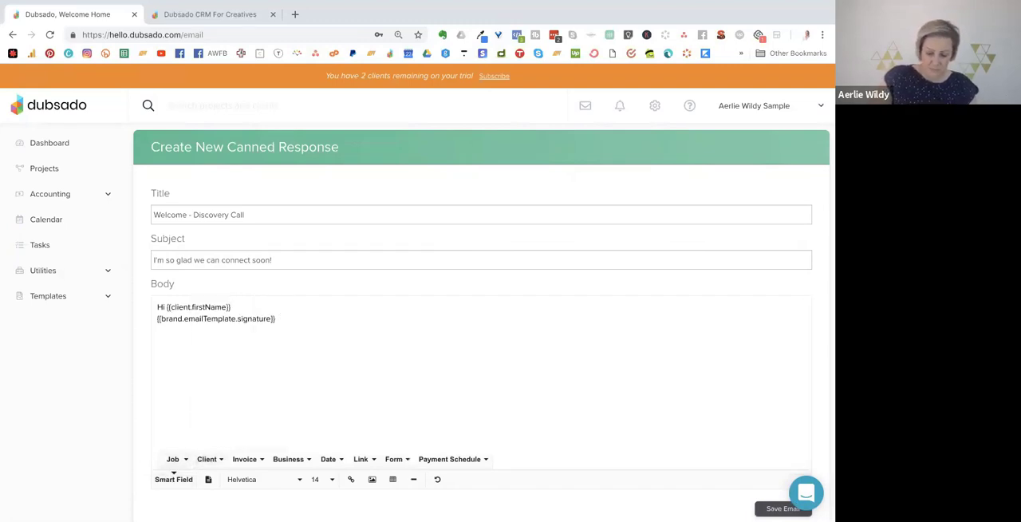
# Add the paragraph "I can't wait to meet you and hear more about your business systems." below the greeting.
pyautogui.press('Return')
pyautogui.press('Return')
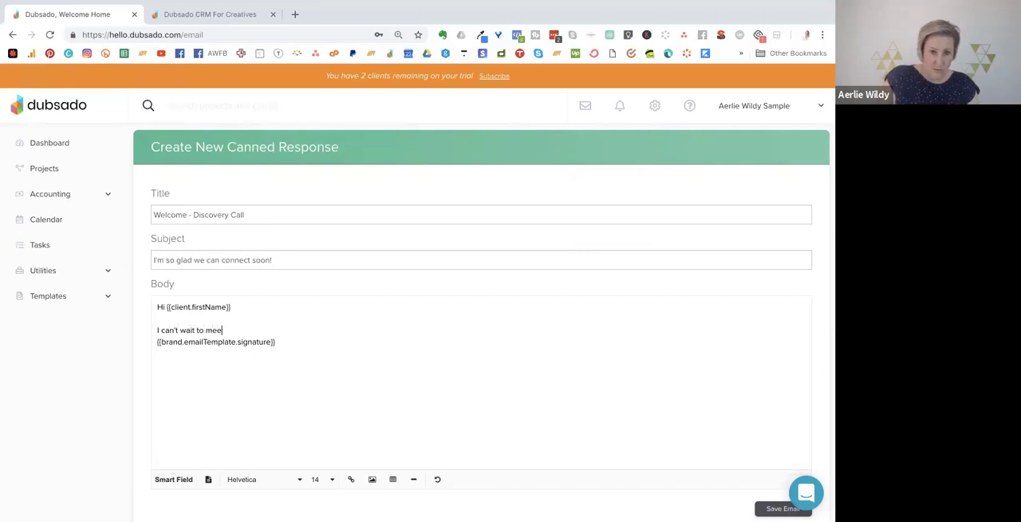
pyautogui.write("I can't wait to meet you and hear")
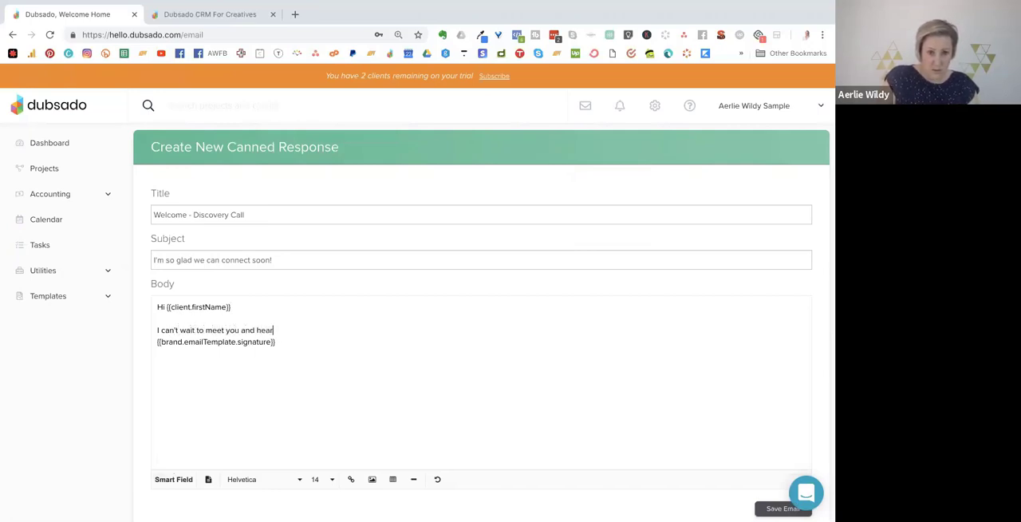
pyautogui.write(' more about your busi')
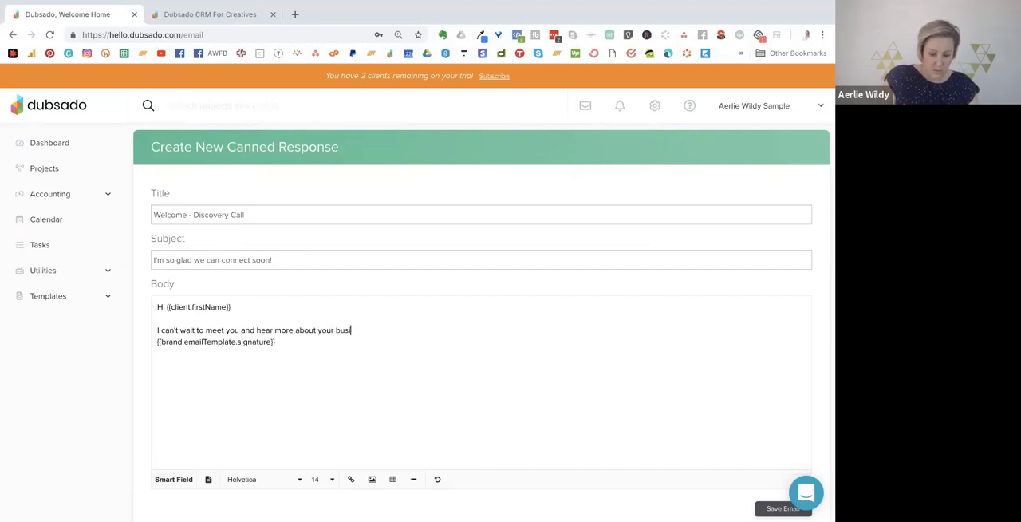
pyautogui.write('ness systems.')
# Add the paragraph "Click here to book a time to chat" and highlight it as the booking link text.
pyautogui.press('Return')
pyautogui.press('Return')
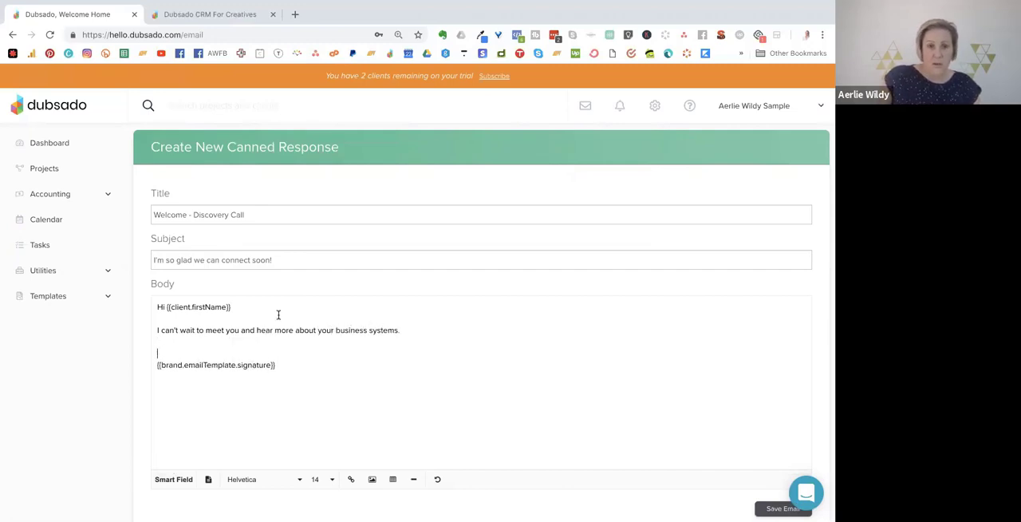
pyautogui.write('Click here')
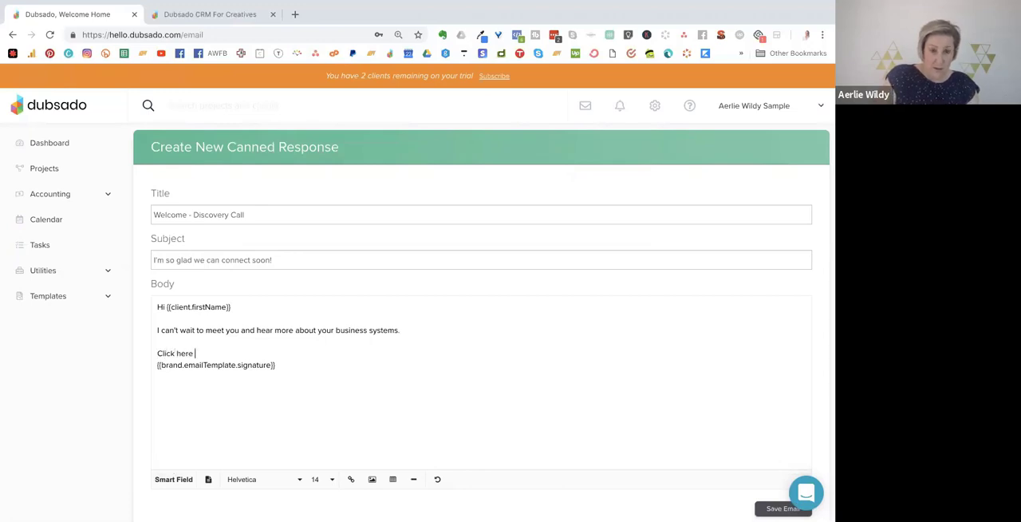
pyautogui.write(' to book a time to chat')
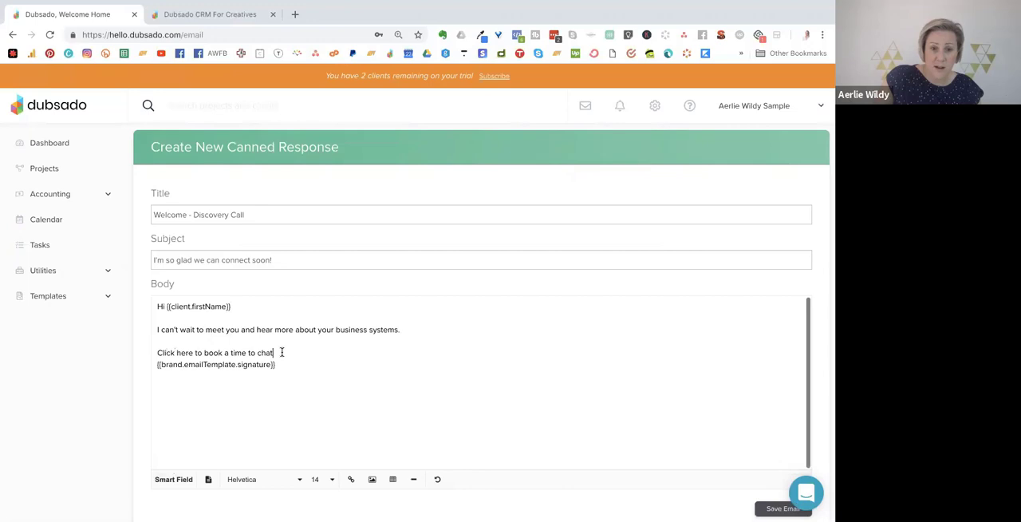
pyautogui.moveTo(277, 352); pyautogui.dragTo(141, 352)
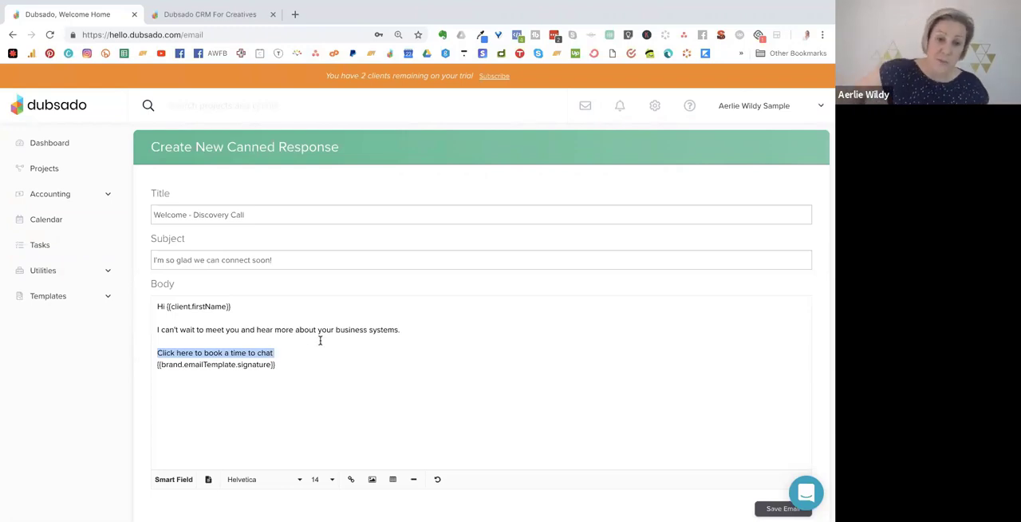
pyautogui.press('Right')
# Add "In the mean time, here's a freebie of some sort that I know you'll love!", leave space below and highlight the signature smart field.
pyautogui.press('Return')
pyautogui.press('Return')
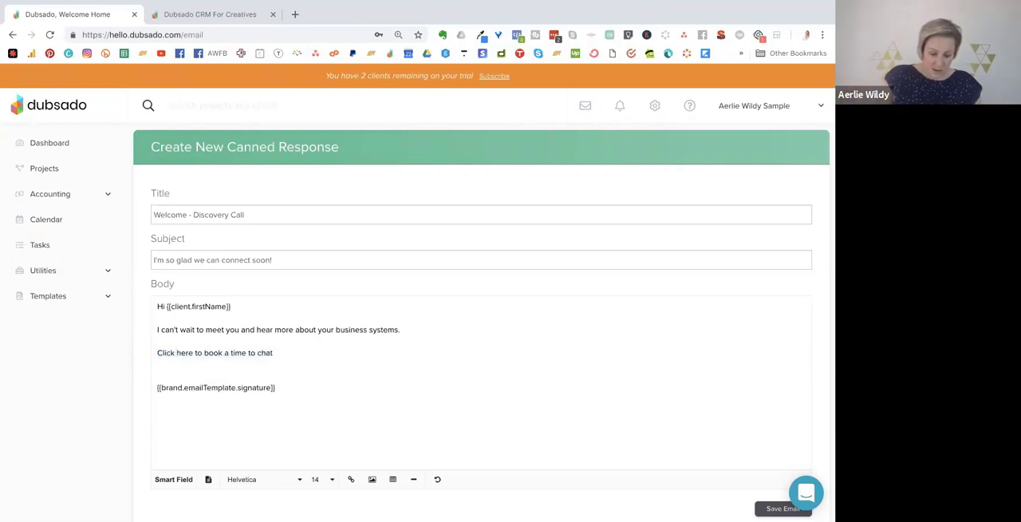
pyautogui.write("In the mean time, here's a freebie")
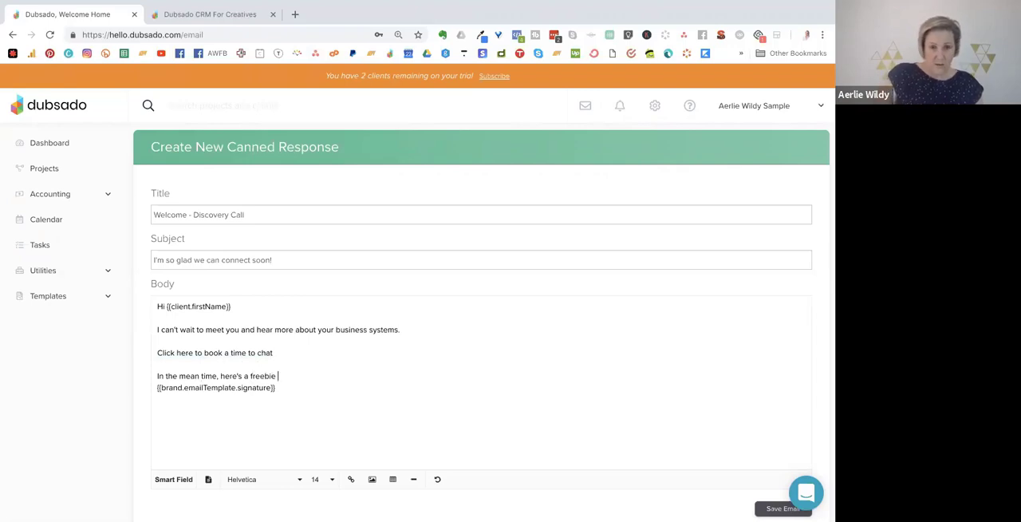
pyautogui.write('of some sort that')
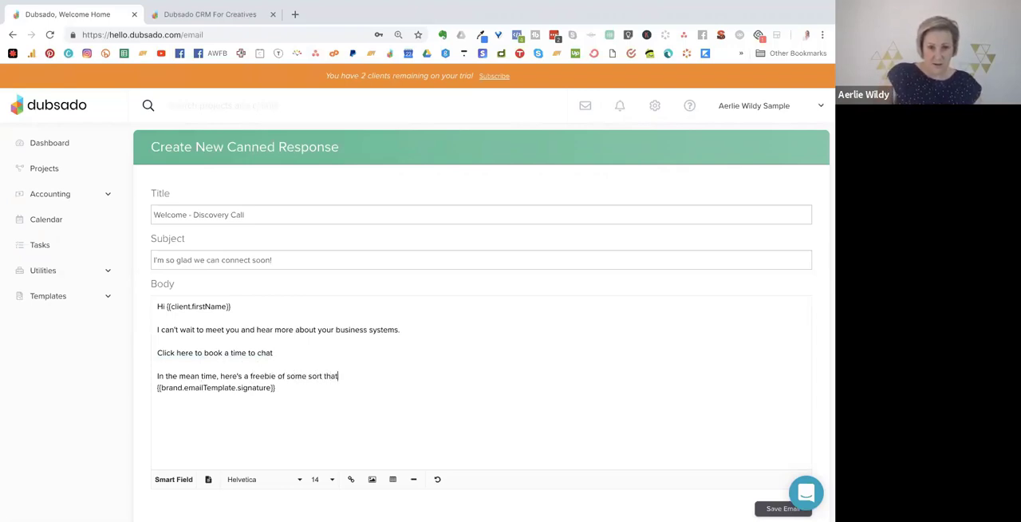
pyautogui.write(" I know you'll l")
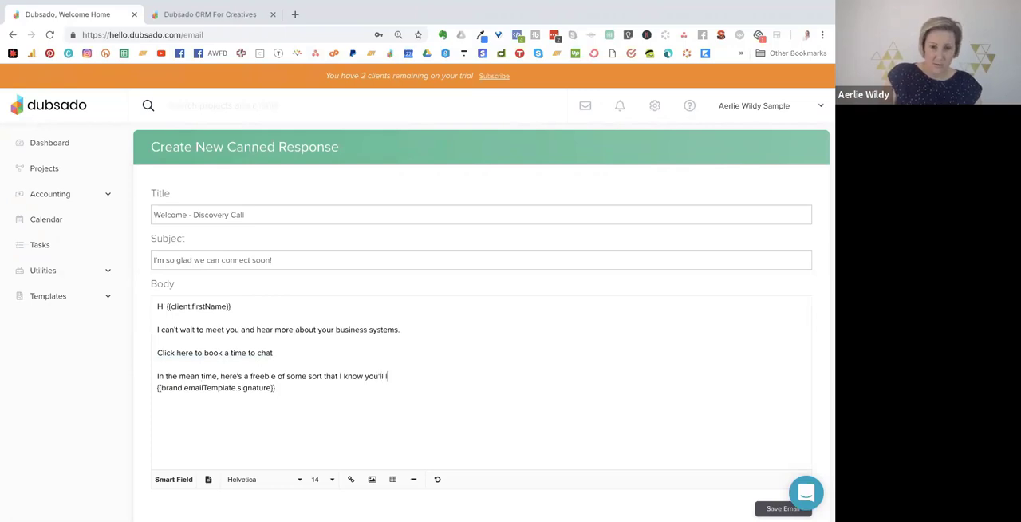
pyautogui.write('ove!')
pyautogui.press('Return')
pyautogui.press('Return')
pyautogui.press('BackSpace')
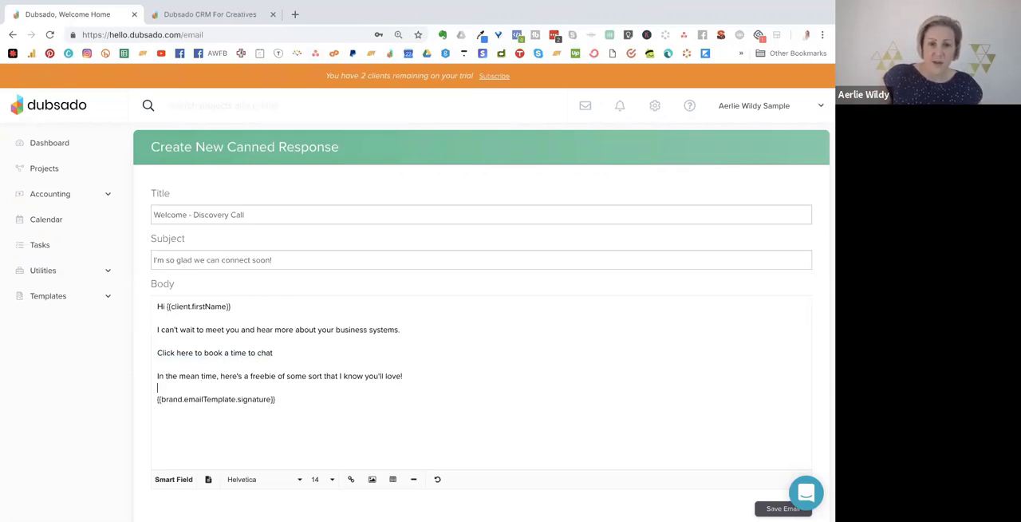
pyautogui.press('Return')
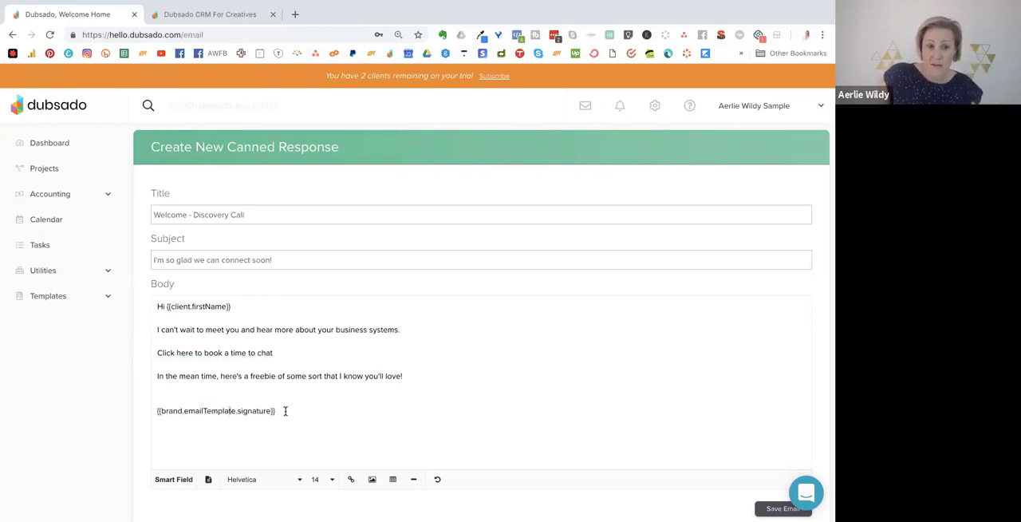
pyautogui.moveTo(284, 411); pyautogui.dragTo(157, 414)
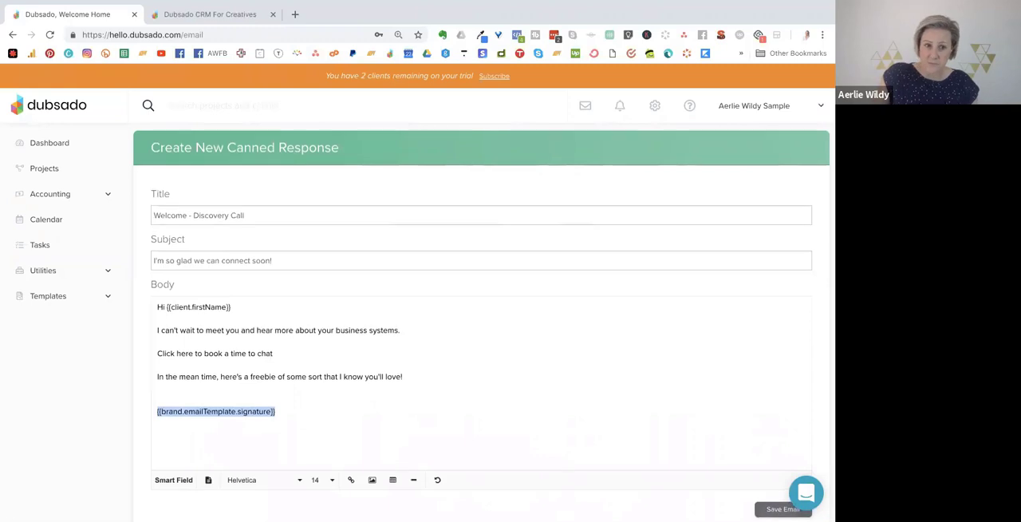
# Save the "Welcome - Discovery Call" canned response.
pyautogui.click(782, 509)
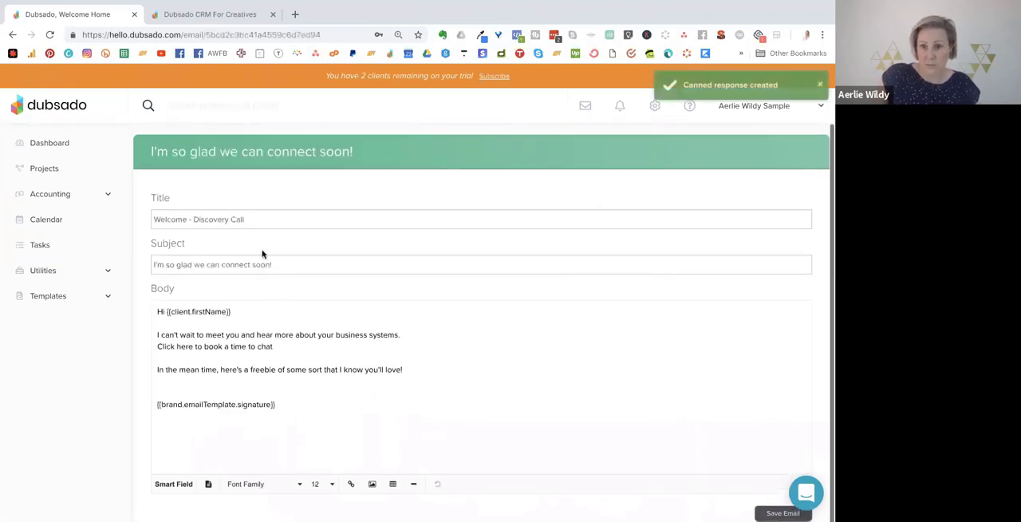
pyautogui.click(778, 513)
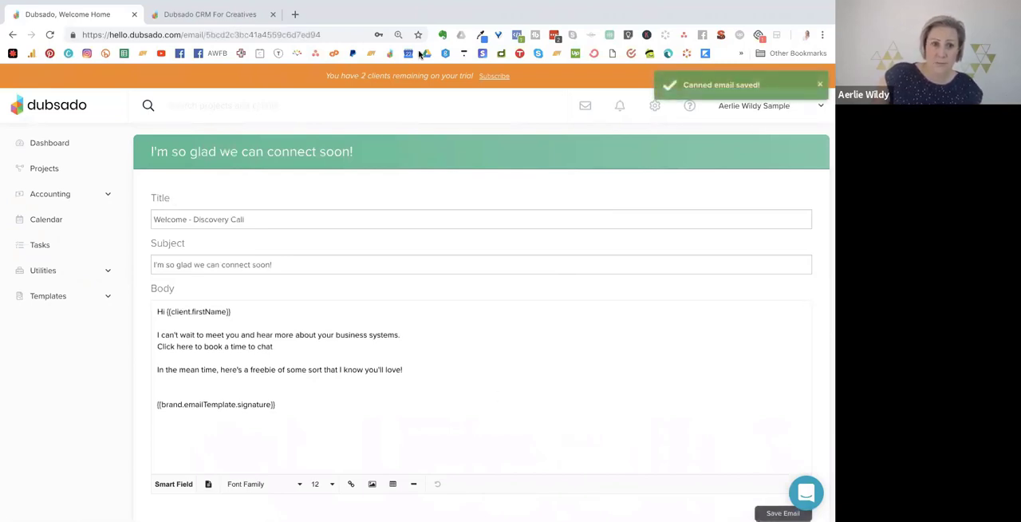
# Return to the canned emails list and look over which default email templates can be edited.
pyautogui.click(42, 299)
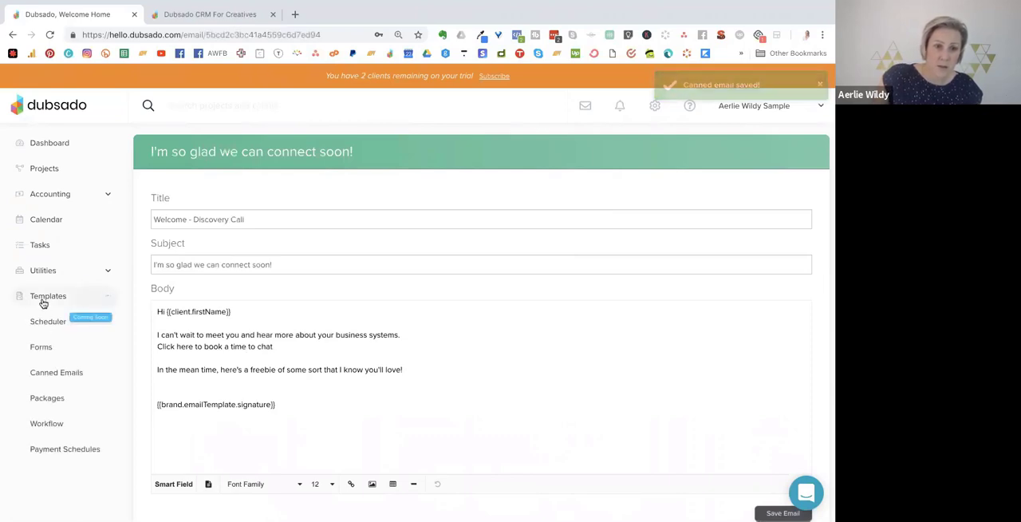
pyautogui.click(56, 373)
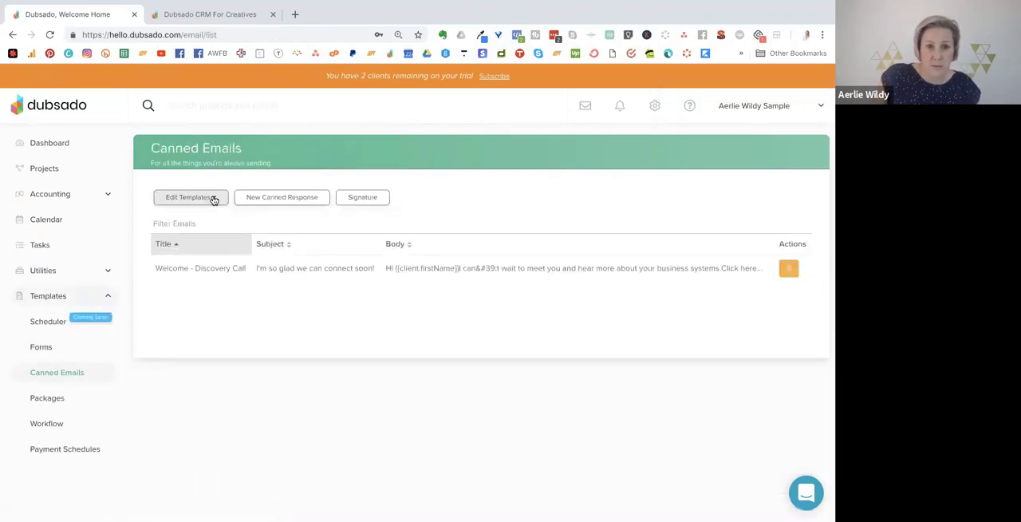
pyautogui.click(217, 199)
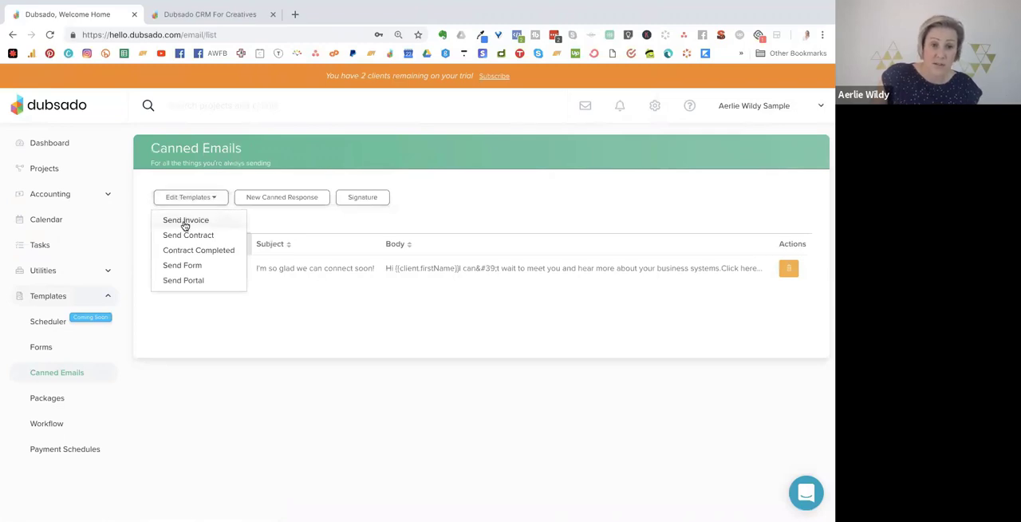
pyautogui.click(427, 212)
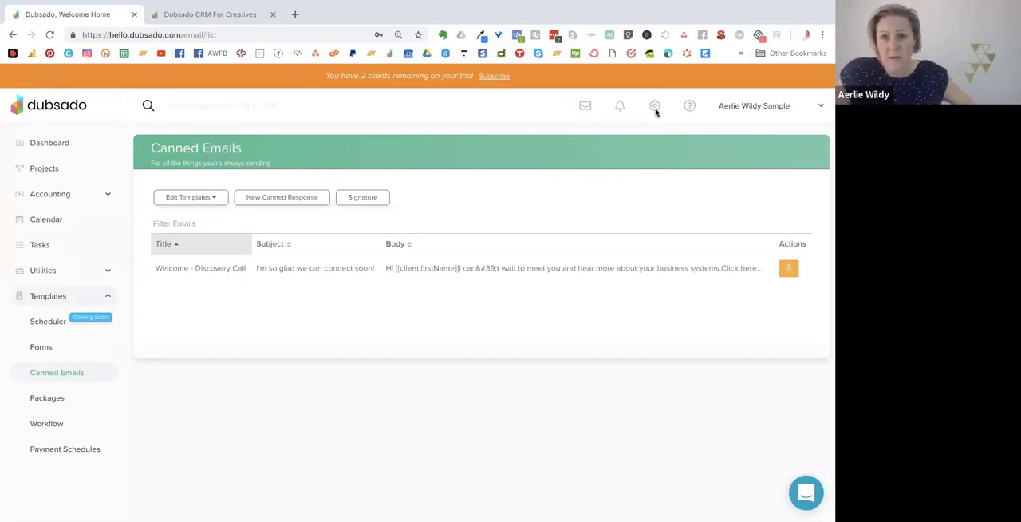
# Fill in the email signature with the sender's name, the title "Systems and Scaling Strategist" and the website address.
pyautogui.click(367, 198)
pyautogui.click(289, 209)
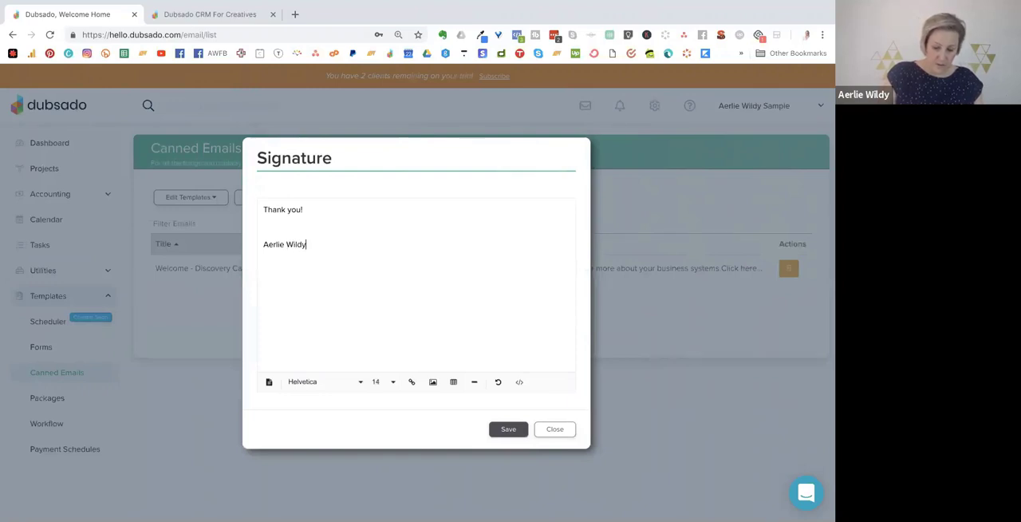
pyautogui.write('ystems and S')
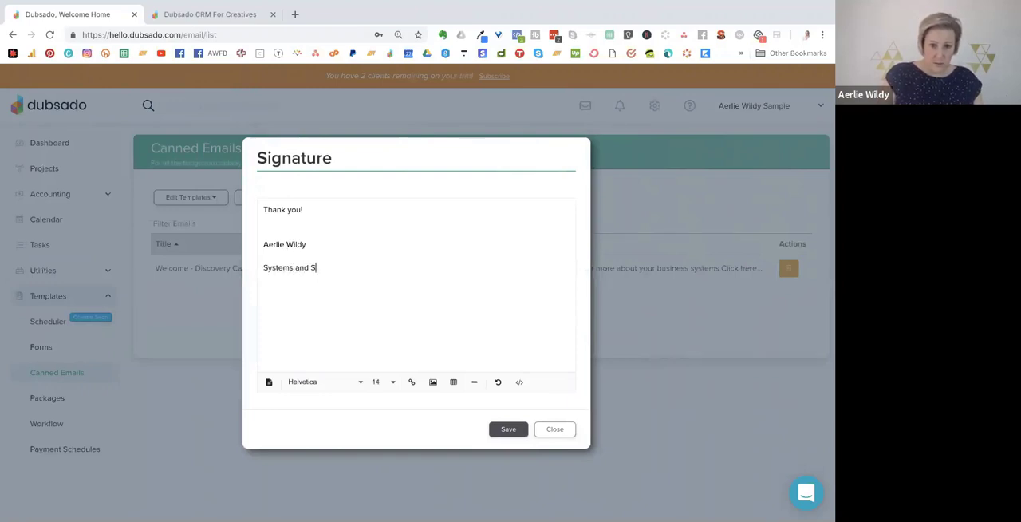
pyautogui.write('ca')
pyautogui.press('BackSpace')
pyautogui.write('ca')
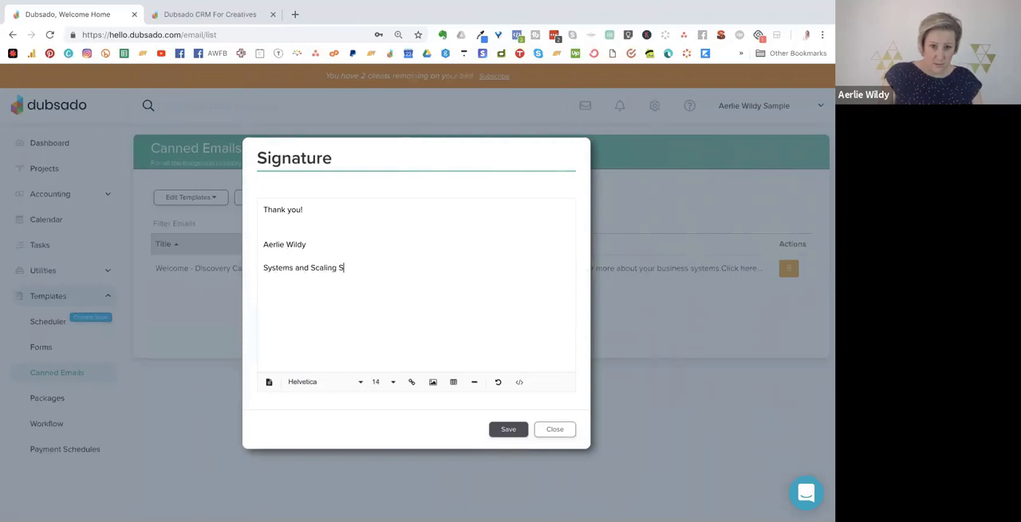
pyautogui.write('egist')
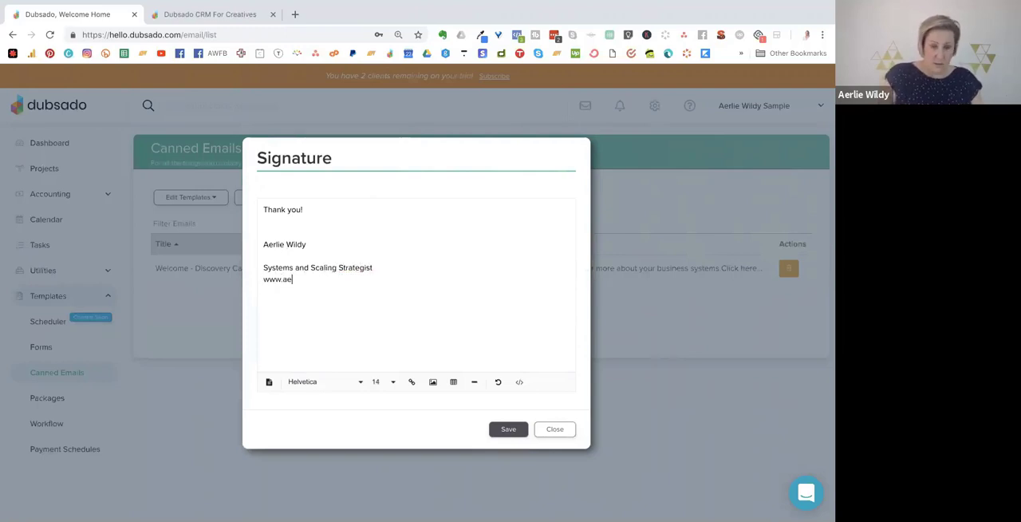
pyautogui.write('.com')
pyautogui.press('Return')
pyautogui.press('Return')
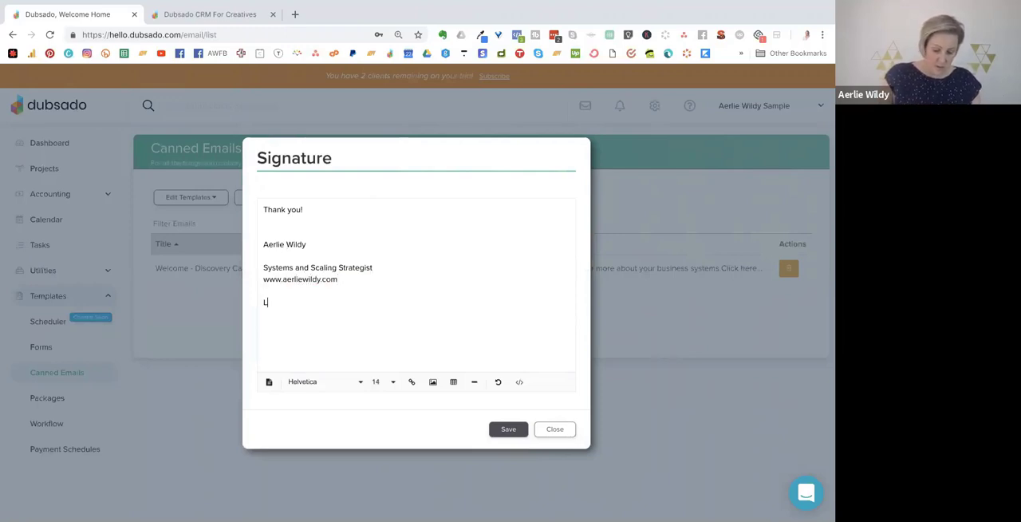
# Add the line "Leverage your time here" below the website address and save the signature.
pyautogui.write('Leverage your ')
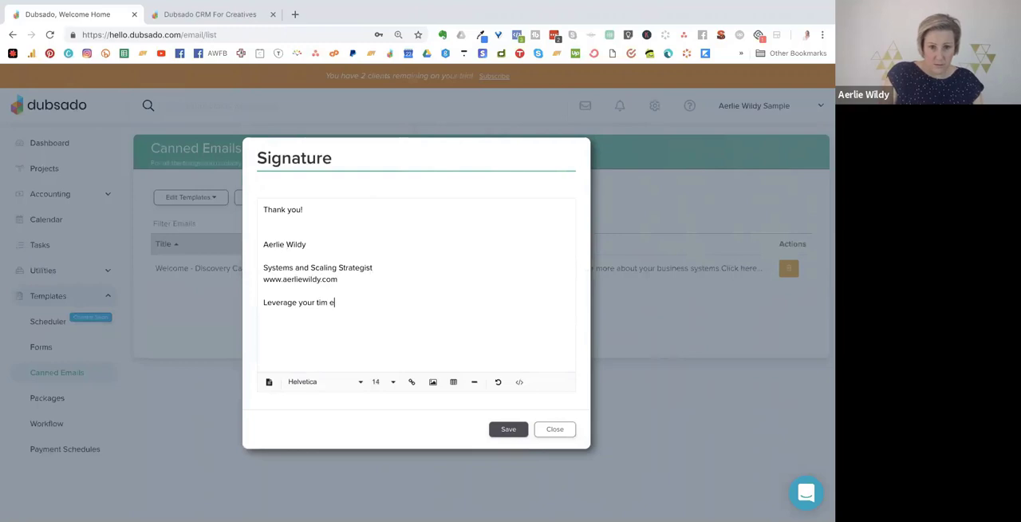
pyautogui.write('time here')
pyautogui.hotkey('shift', 'Home')
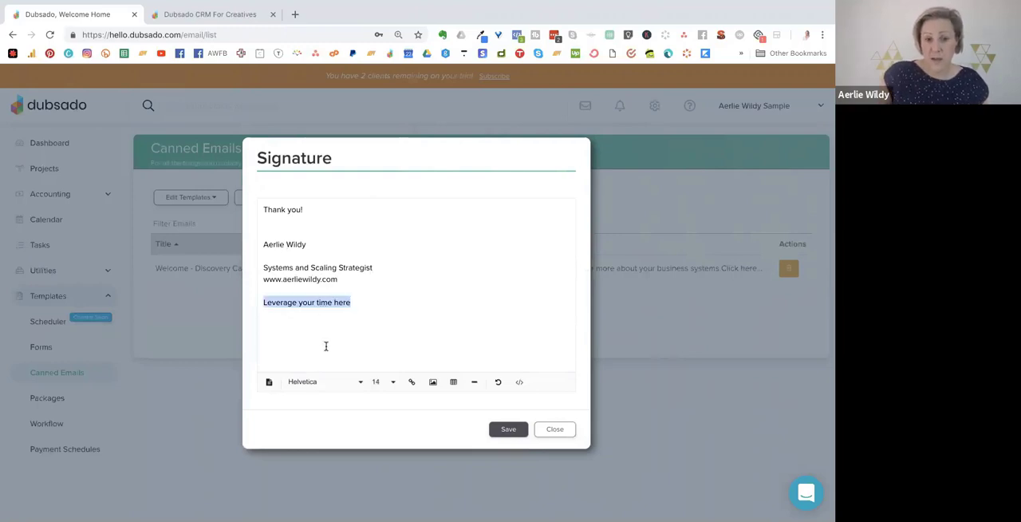
pyautogui.click(320, 299)
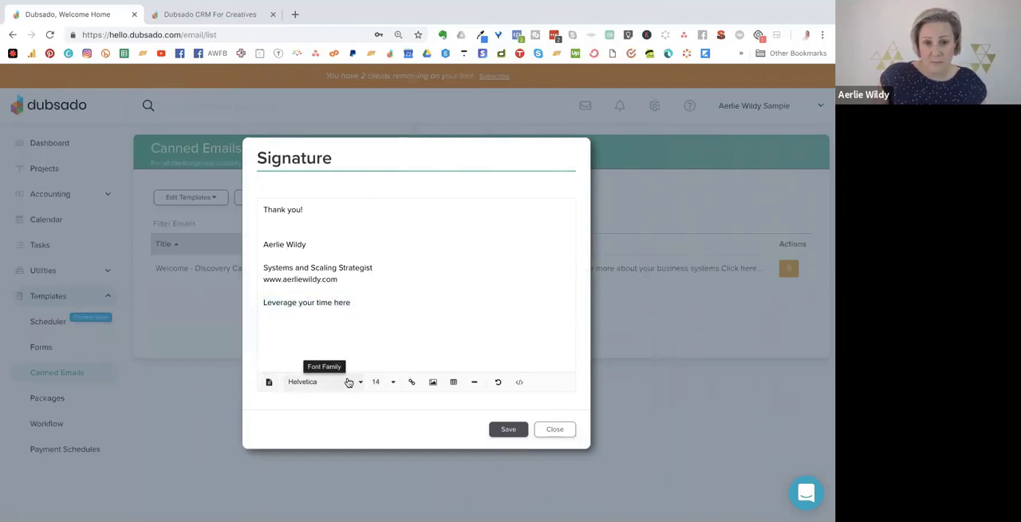
pyautogui.click(262, 269)
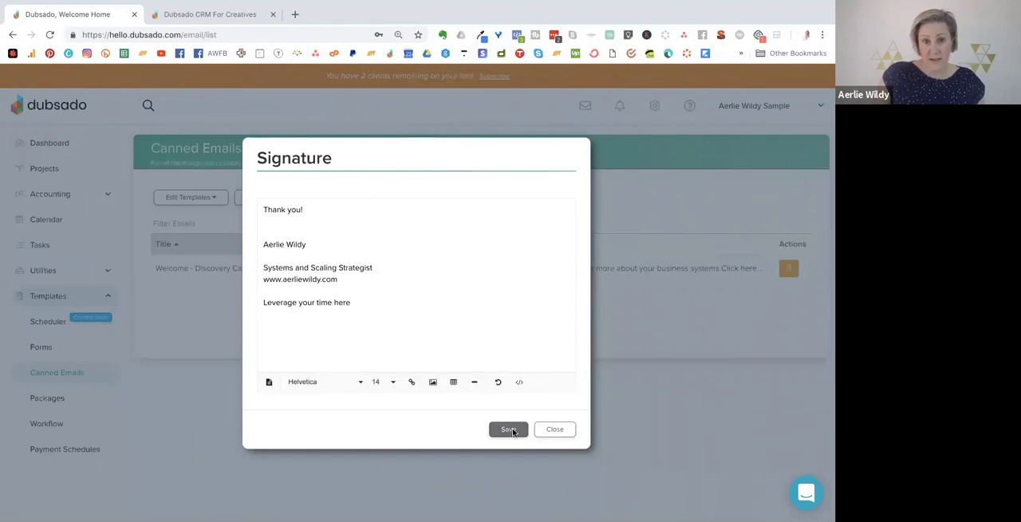
pyautogui.click(510, 430)
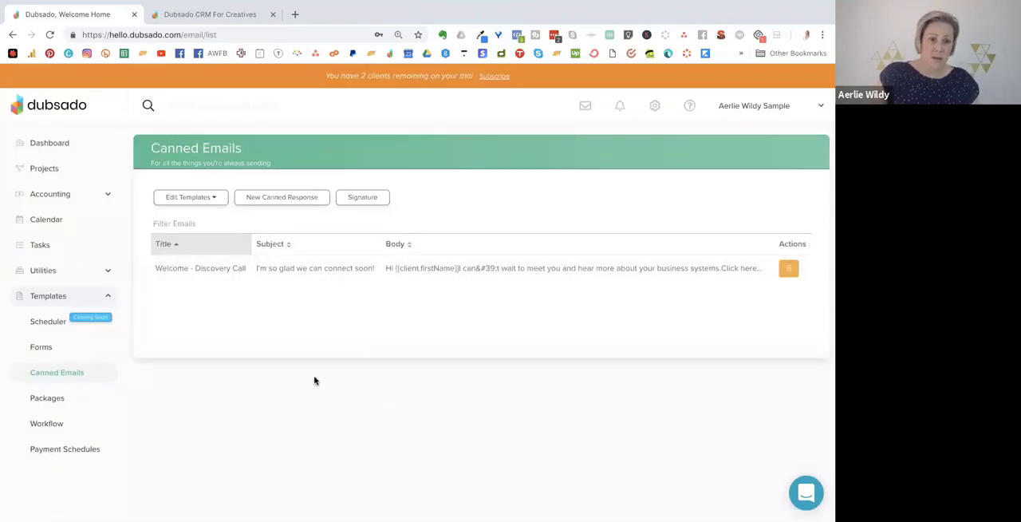
# Create a new workflow template named "Discovery call".
pyautogui.click(52, 422)
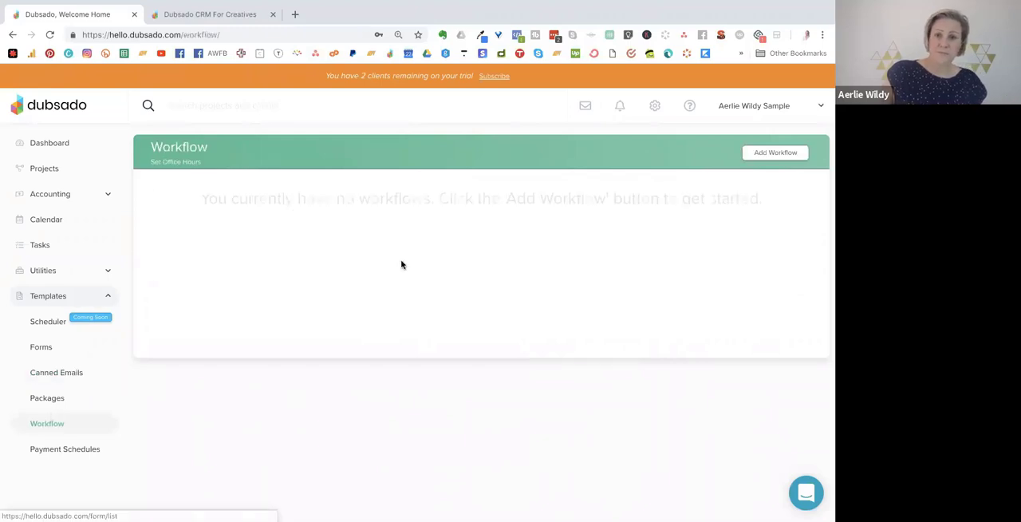
pyautogui.click(767, 154)
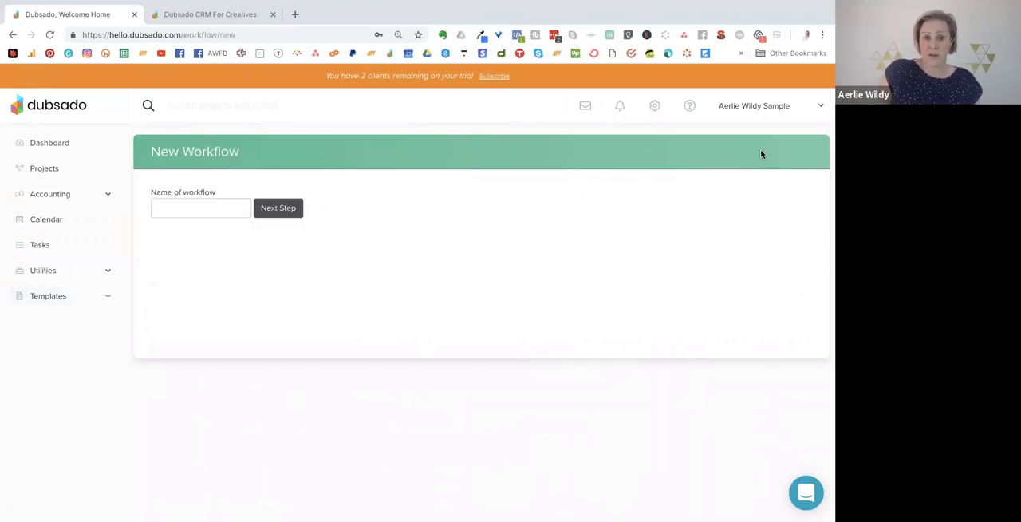
pyautogui.click(205, 208)
pyautogui.write('Dis')
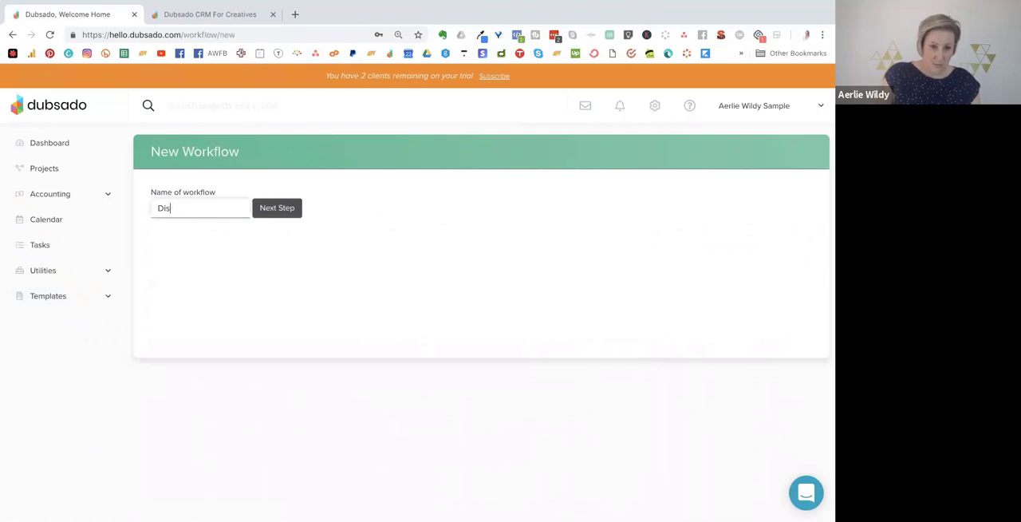
pyautogui.write('covery call')
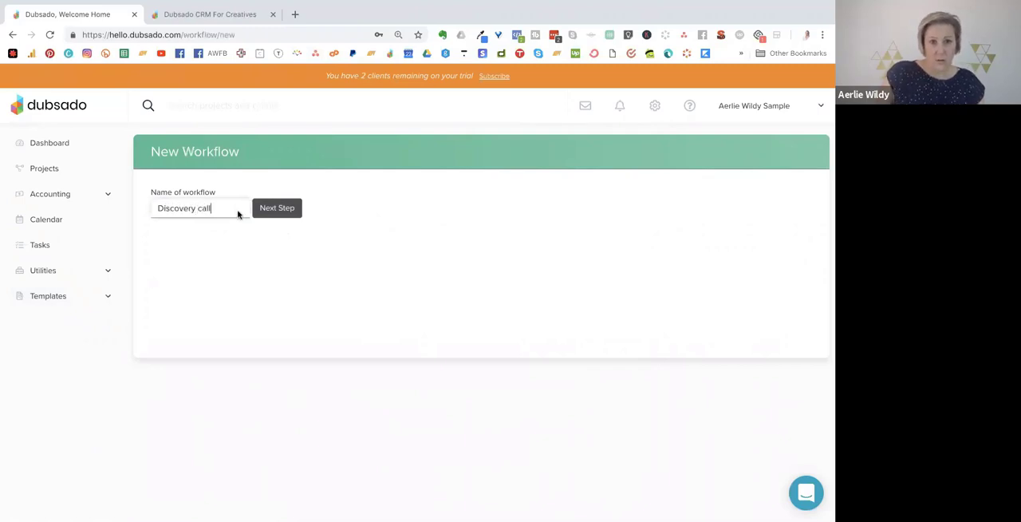
pyautogui.click(270, 211)
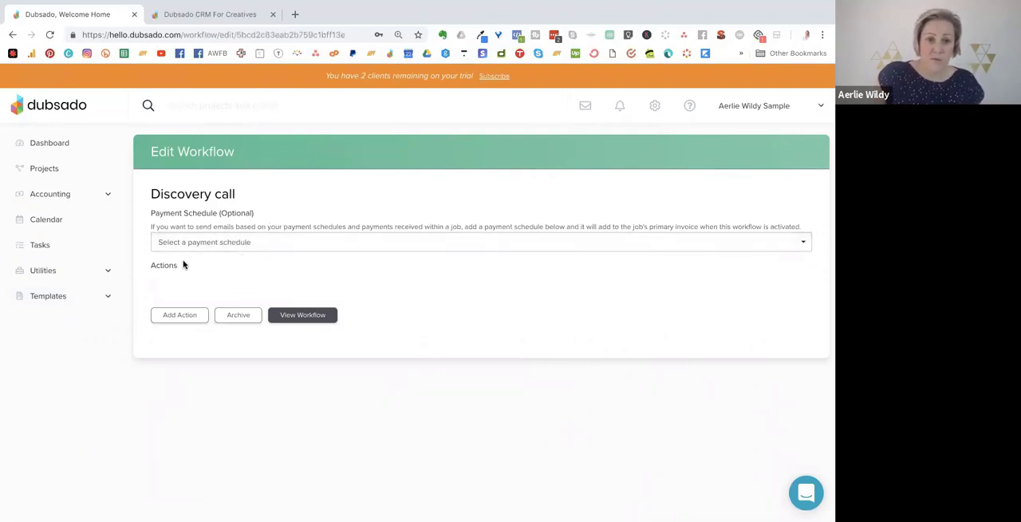
# Add a Send Email action to the workflow using the canned response "I'm so glad we can connect soon!".
pyautogui.click(166, 316)
pyautogui.click(268, 263)
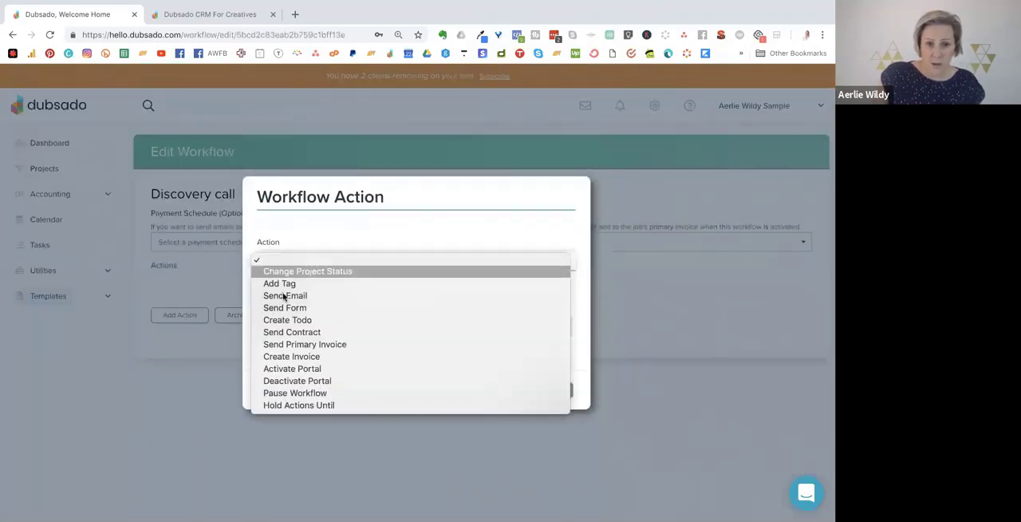
pyautogui.click(275, 296)
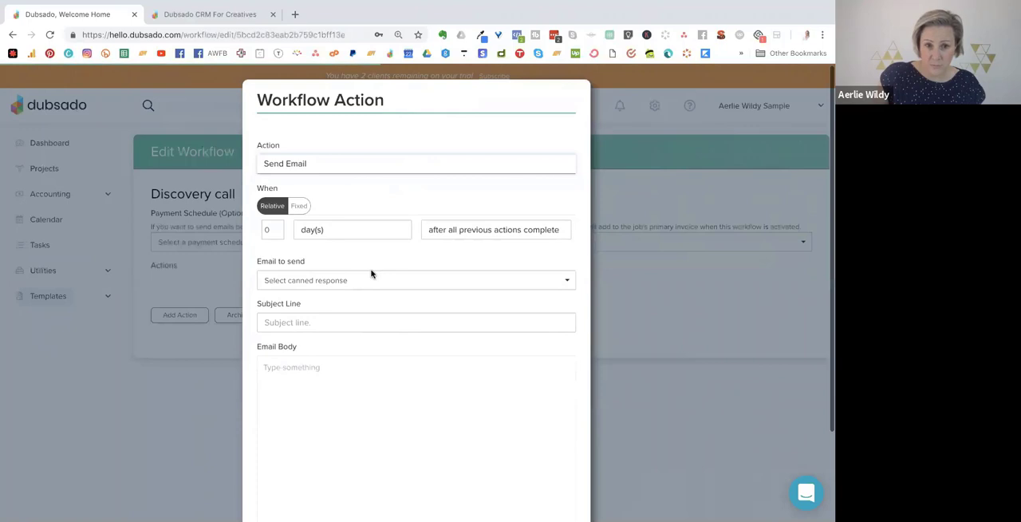
pyautogui.click(292, 281)
pyautogui.click(296, 307)
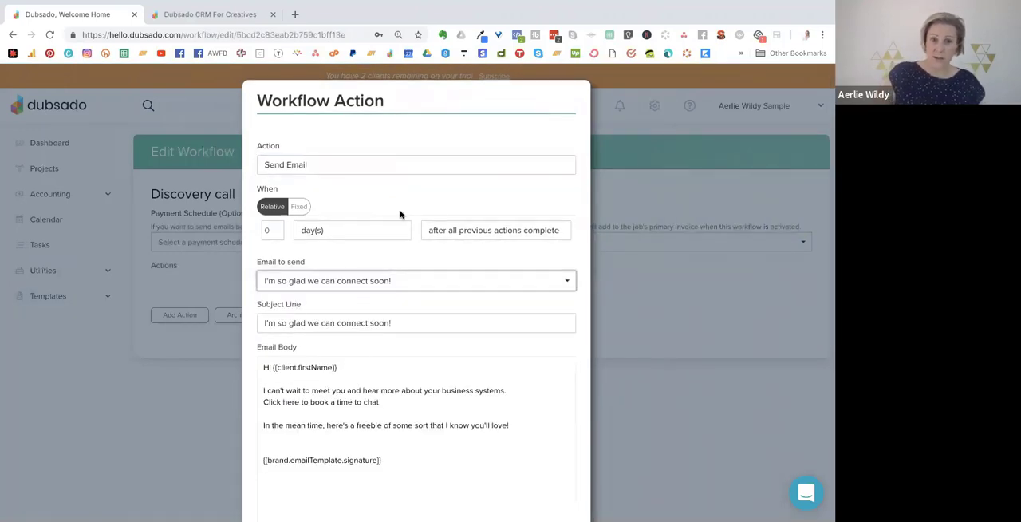
# Try to trigger the email after a form is completed, keeping Send Email as the action.
pyautogui.click(520, 230)
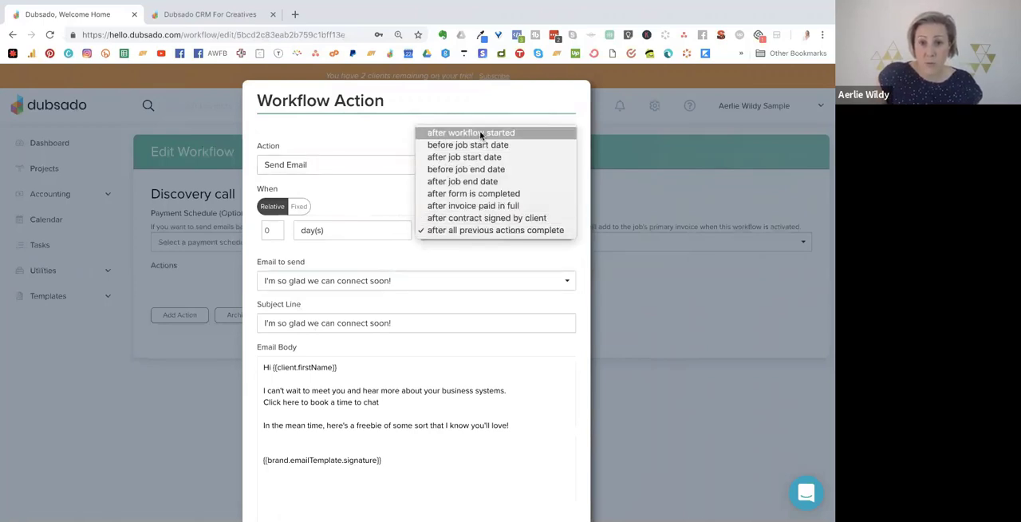
pyautogui.click(470, 195)
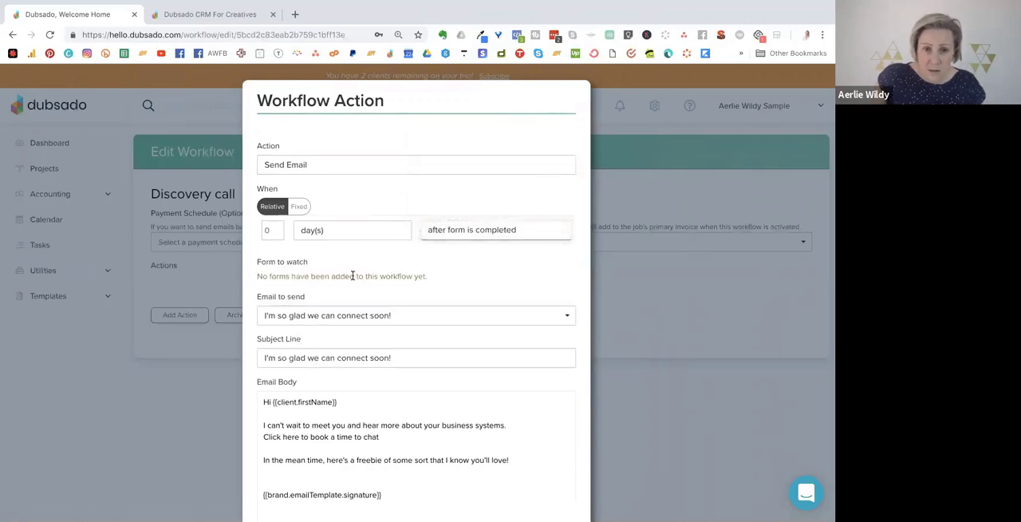
pyautogui.scroll(-3, 390, 271)
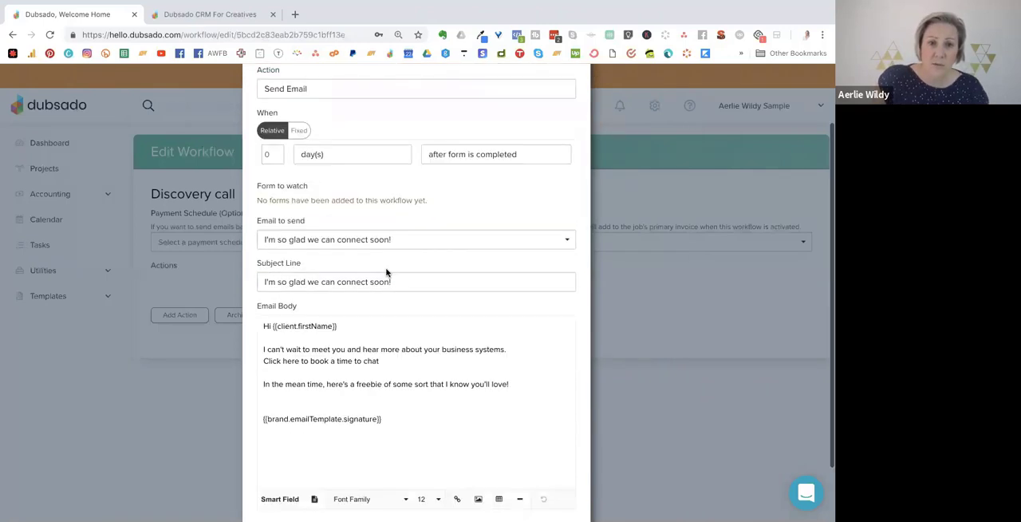
pyautogui.scroll(3, 387, 273)
pyautogui.click(300, 166)
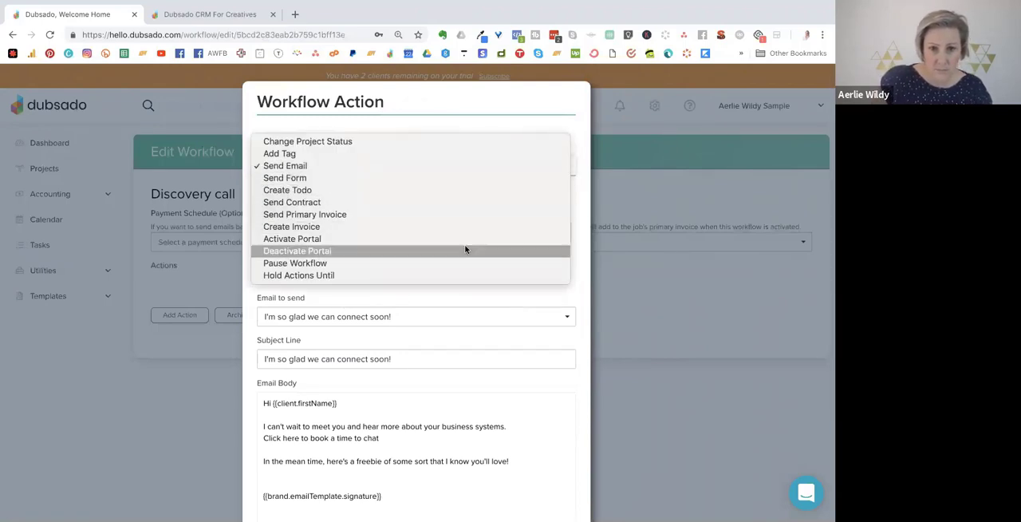
pyautogui.click(258, 168)
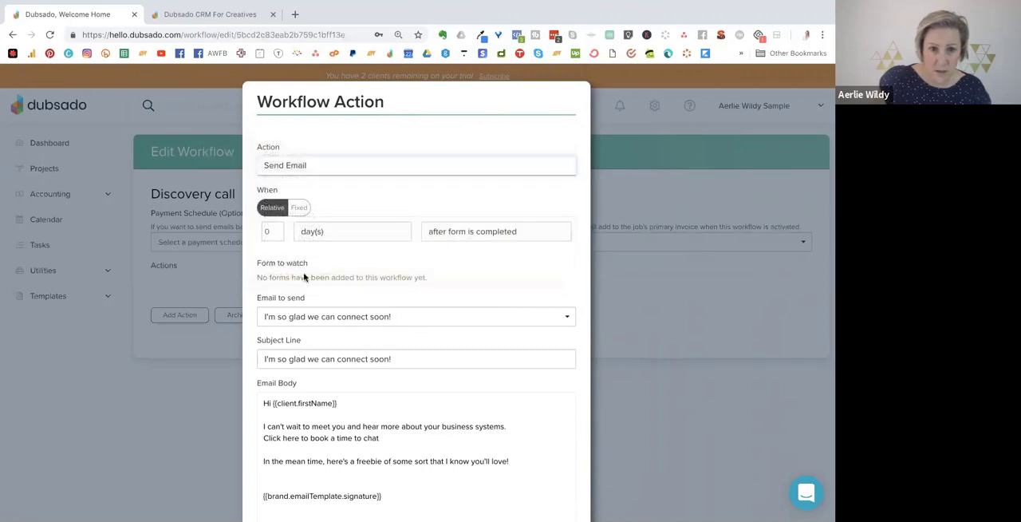
# Set the welcome email to send after the workflow has started and apply the action.
pyautogui.click(465, 232)
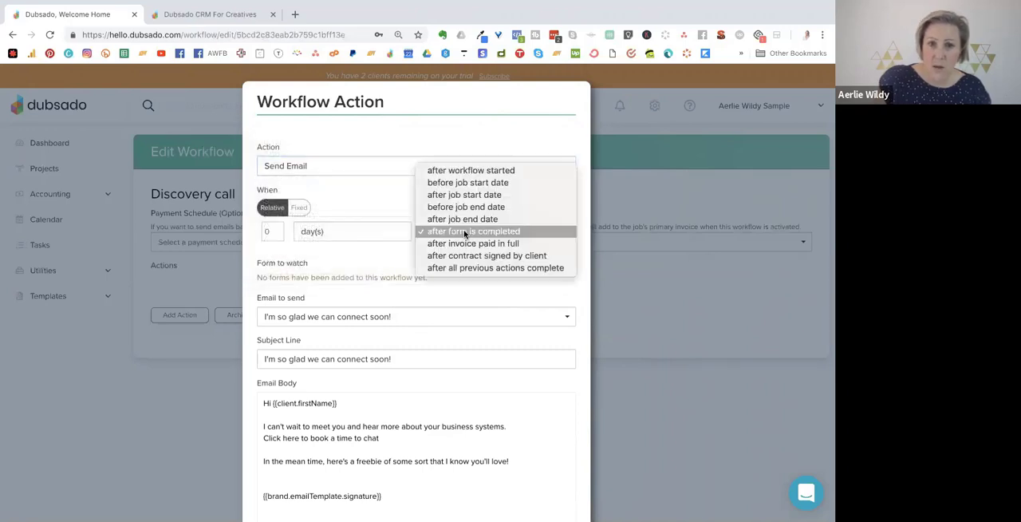
pyautogui.click(447, 171)
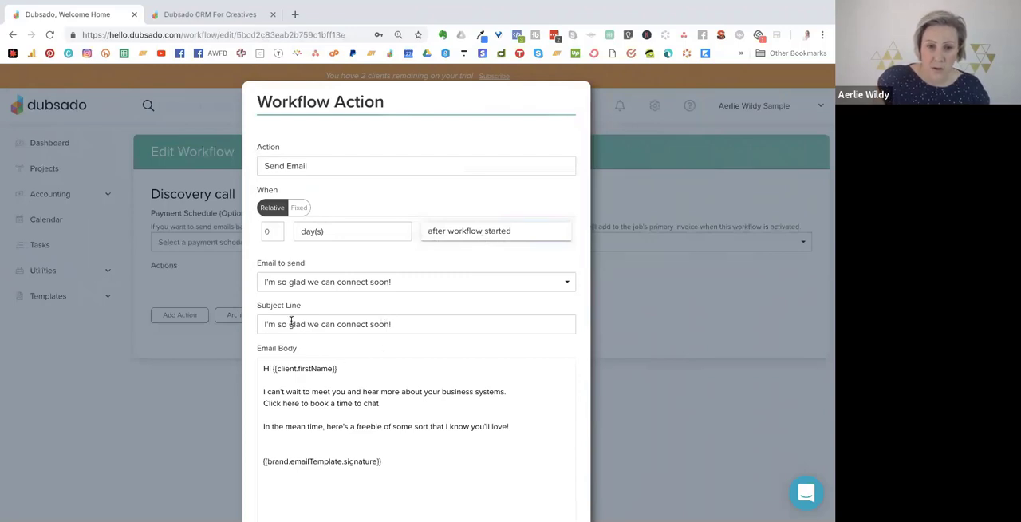
pyautogui.scroll(-1, 310, 377)
pyautogui.scroll(-2, 309, 377)
pyautogui.click(549, 485)
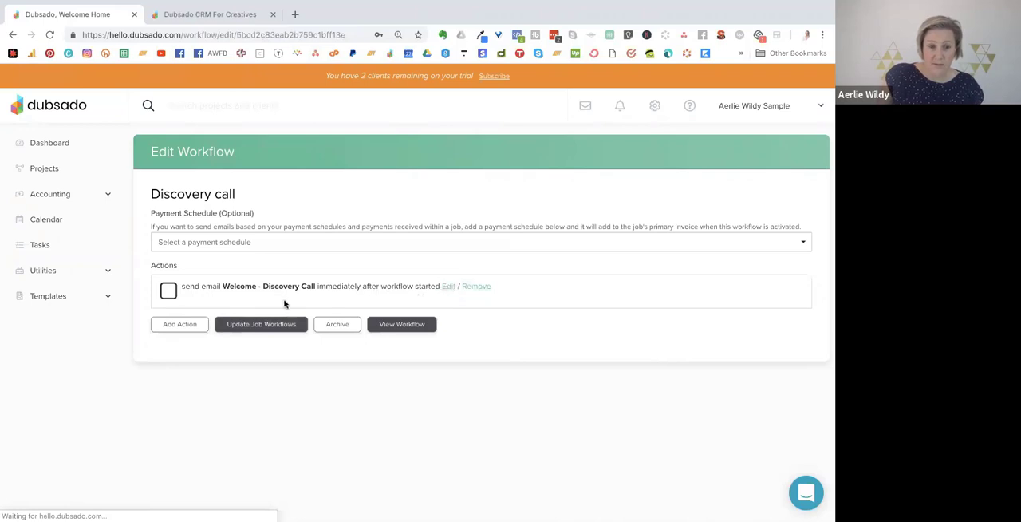
pyautogui.click(180, 324)
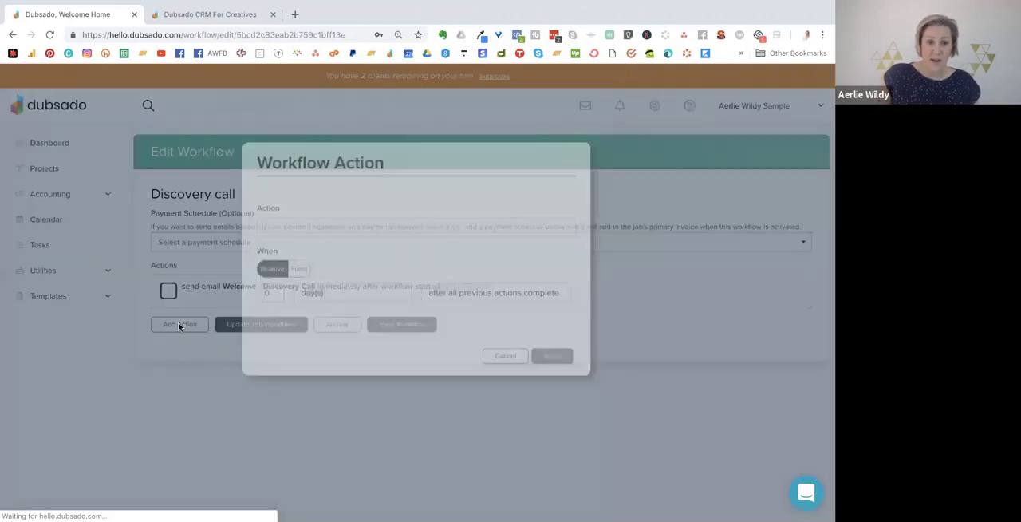
pyautogui.click(292, 266)
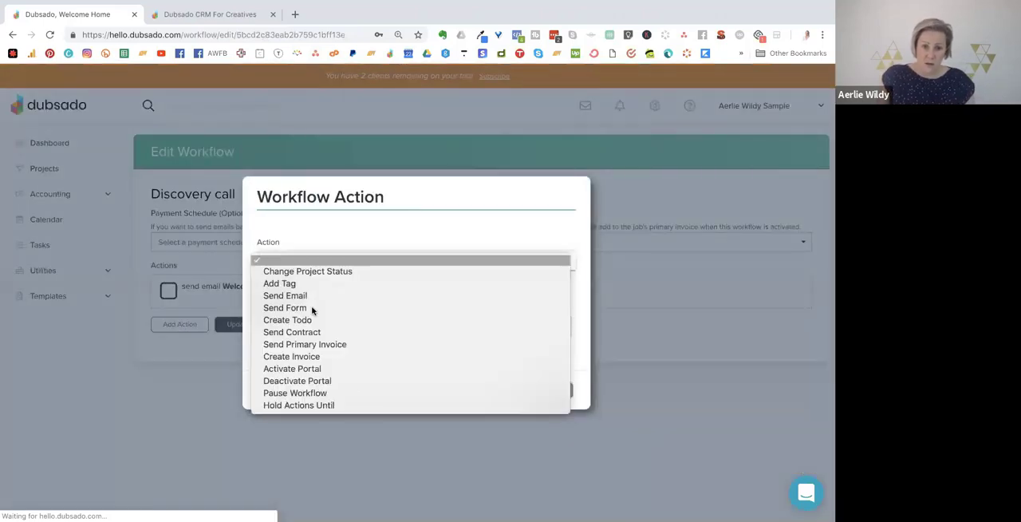
pyautogui.click(338, 406)
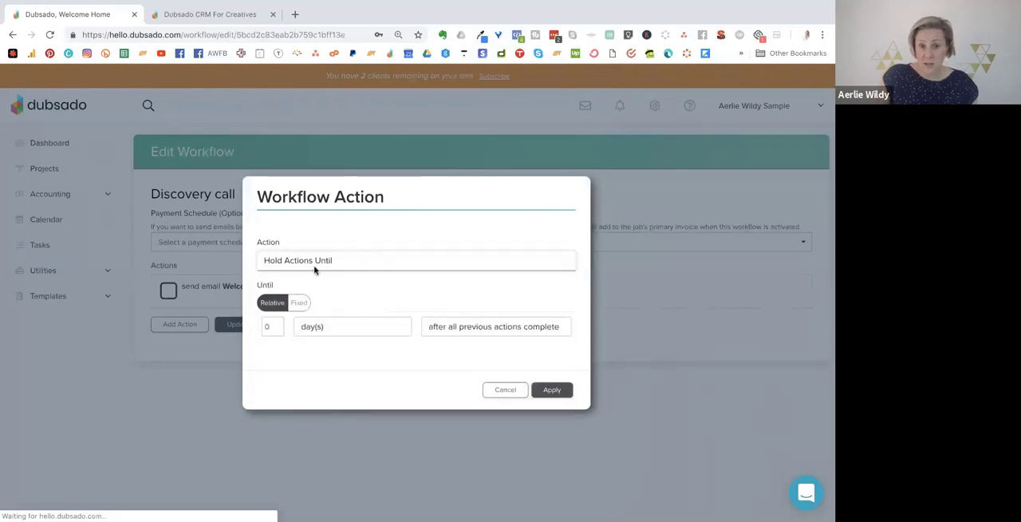
pyautogui.click(449, 328)
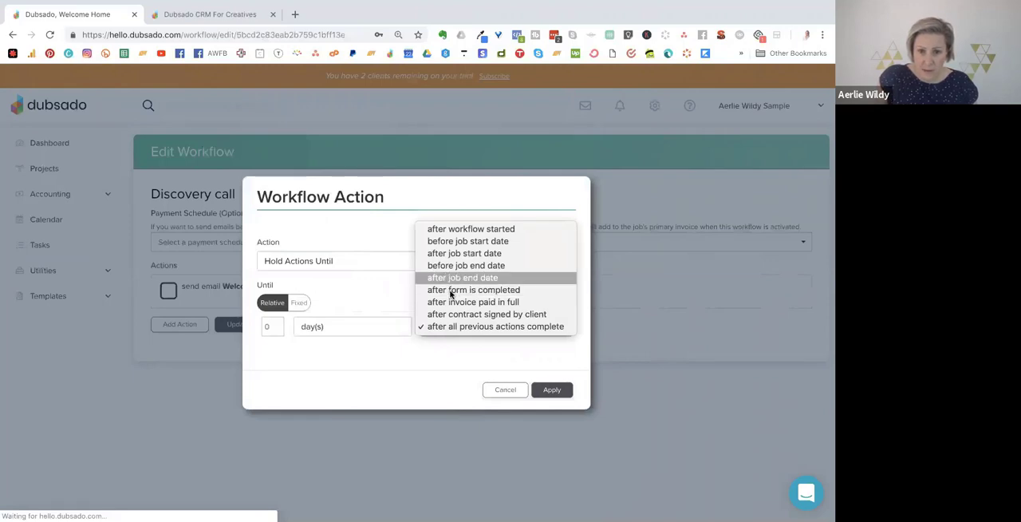
pyautogui.click(450, 290)
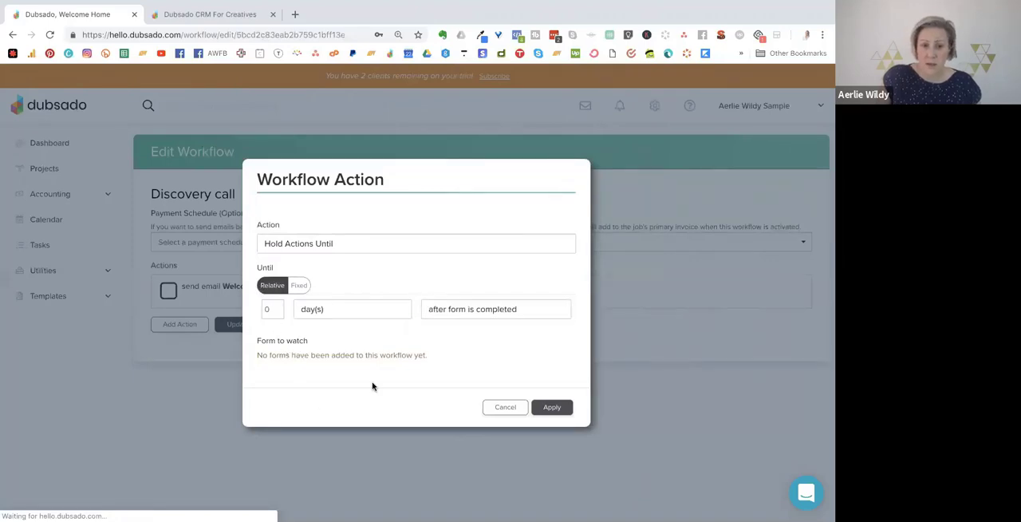
pyautogui.click(505, 407)
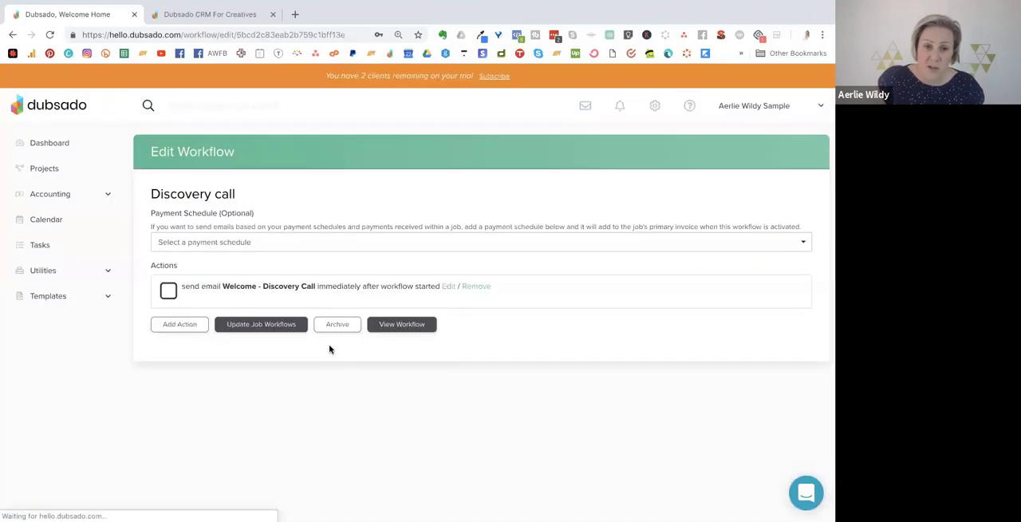
# Add a Send Email action to the workflow with the body "Haven't heard from you - don't forget to book a time here.".
pyautogui.click(177, 323)
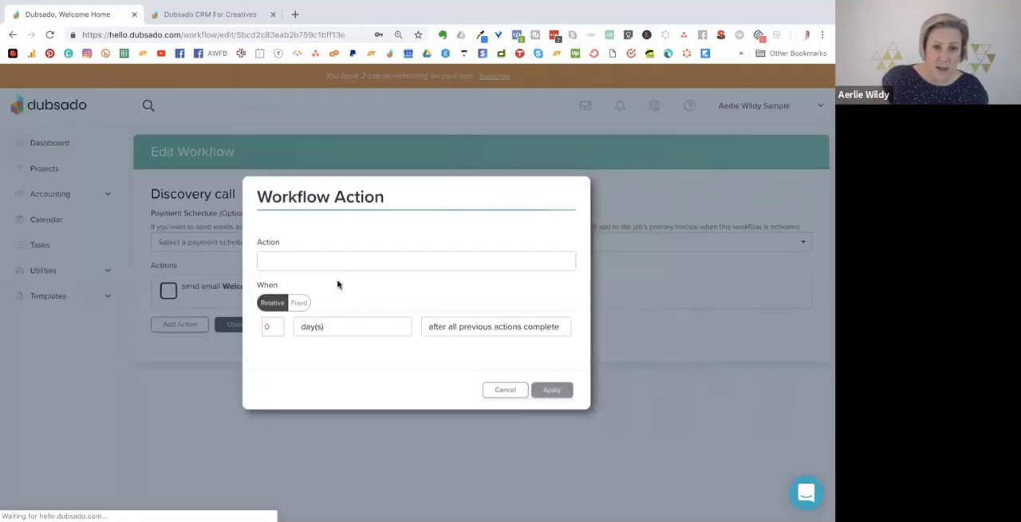
pyautogui.click(327, 261)
pyautogui.click(328, 298)
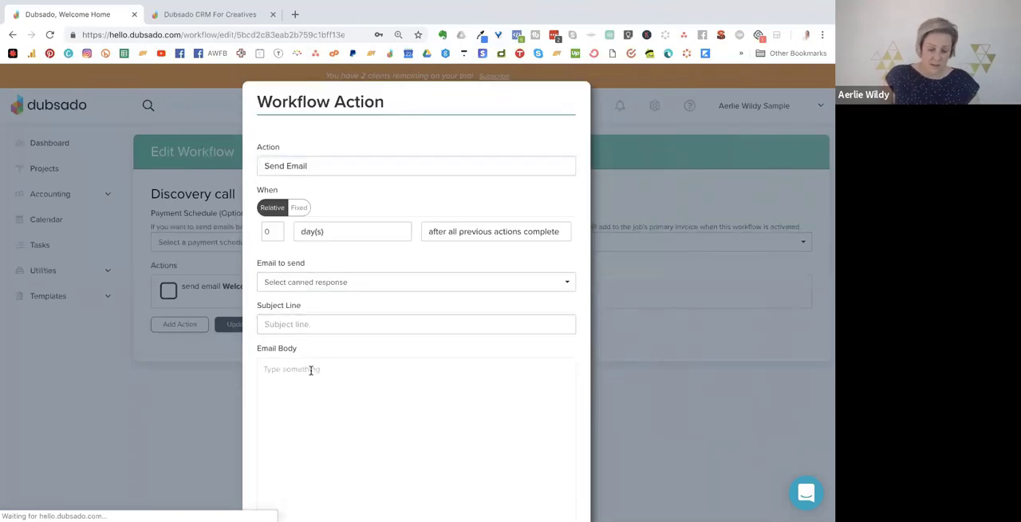
pyautogui.click(311, 371)
pyautogui.write("Haven't heard fr")
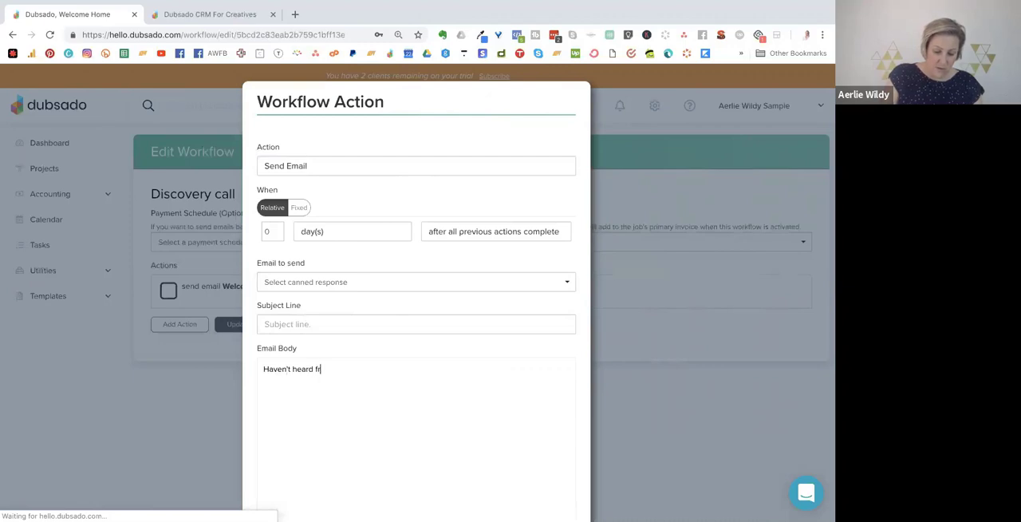
pyautogui.write("om you - donb't for")
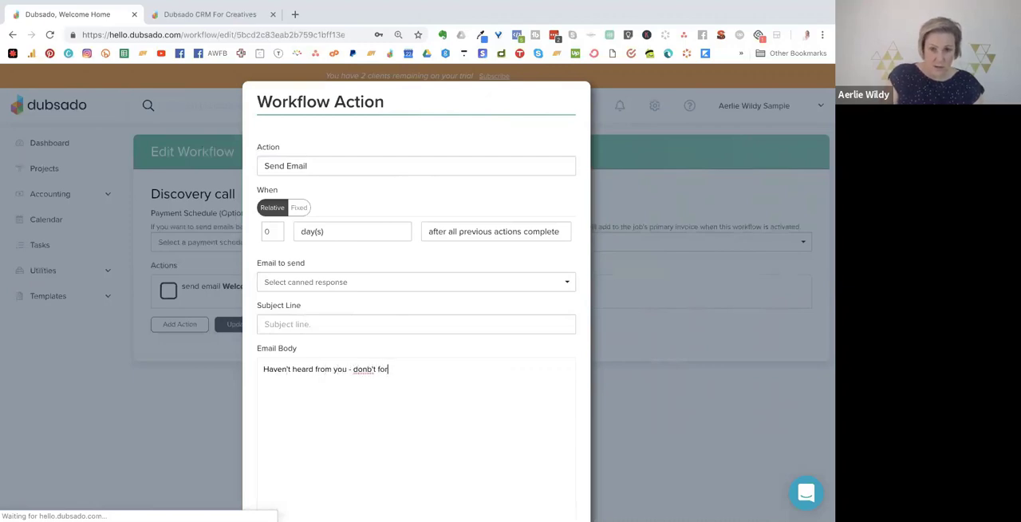
pyautogui.press('BackSpace')
pyautogui.press('BackSpace')
pyautogui.press('BackSpace')
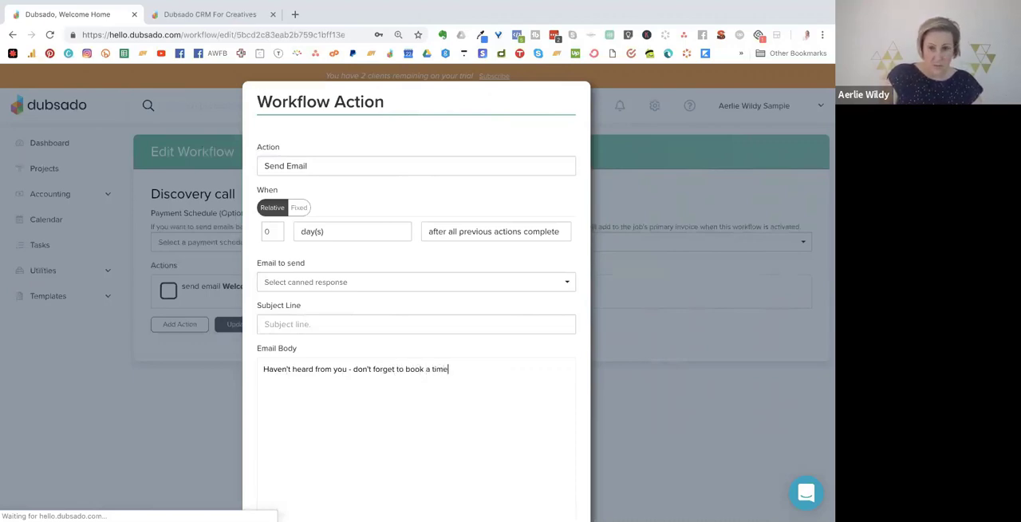
pyautogui.scroll(-3, 431, 335)
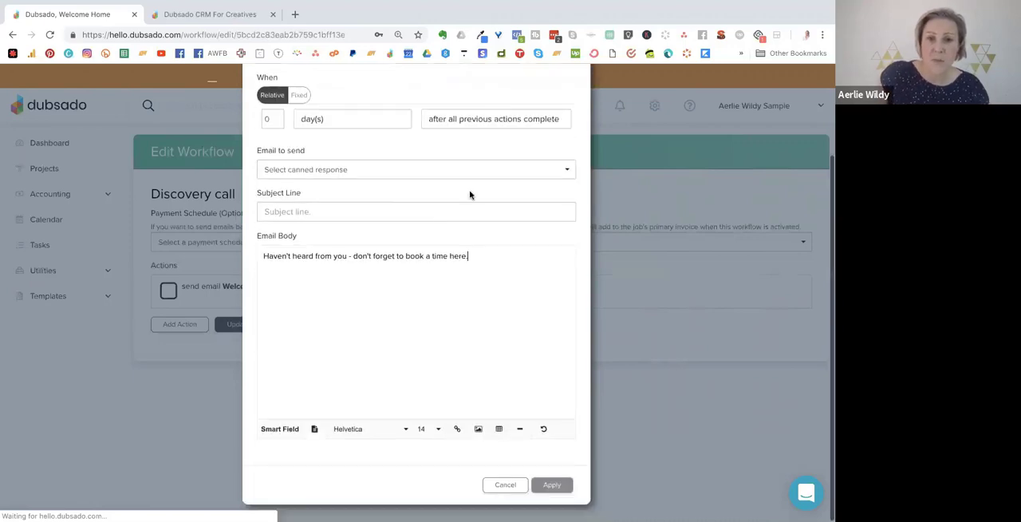
pyautogui.scroll(1, 561, 492)
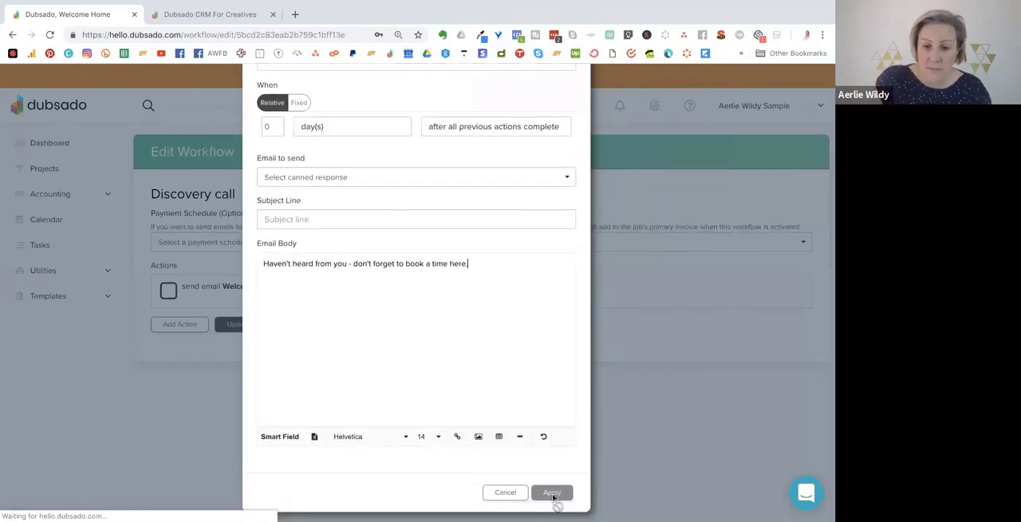
pyautogui.scroll(-1, 551, 501)
pyautogui.scroll(1, 465, 315)
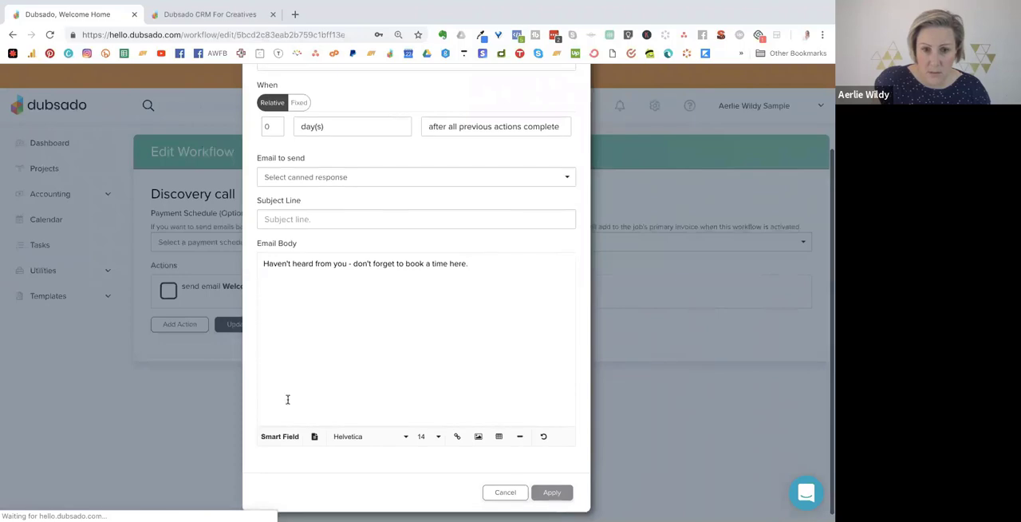
# Enter "Don't forget" as the reminder email's subject line and apply the action.
pyautogui.click(311, 217)
pyautogui.write('Don')
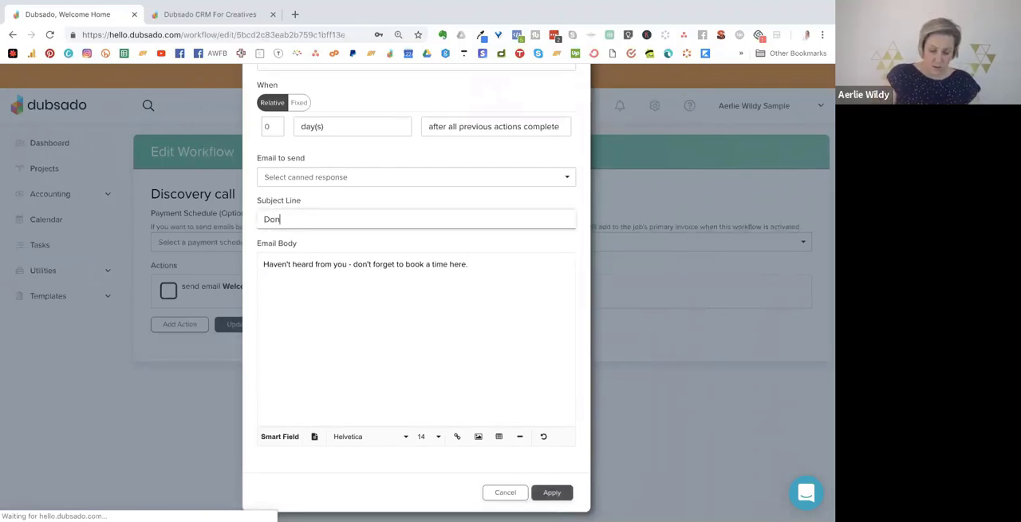
pyautogui.write("'t forgrt")
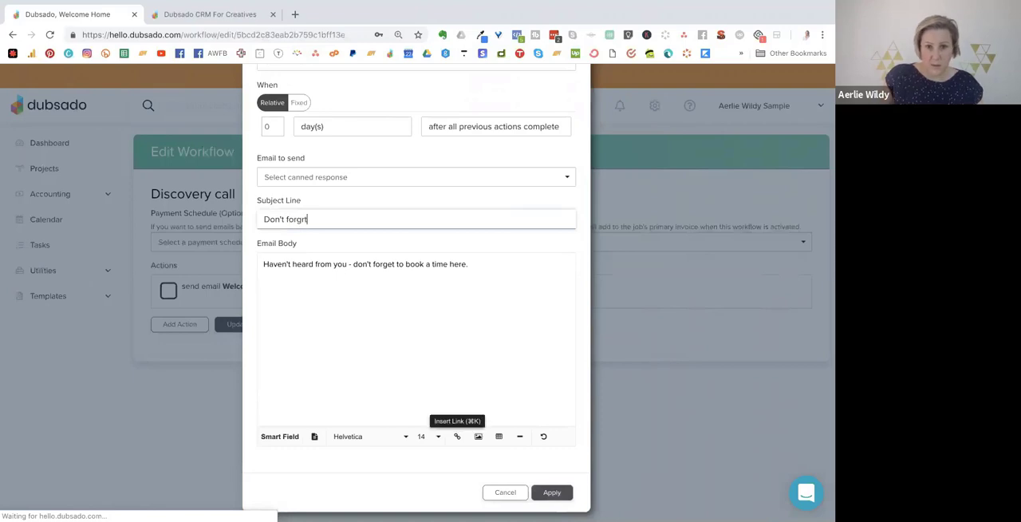
pyautogui.press('BackSpace')
pyautogui.write('et')
pyautogui.scroll(1, 487, 461)
pyautogui.click(552, 517)
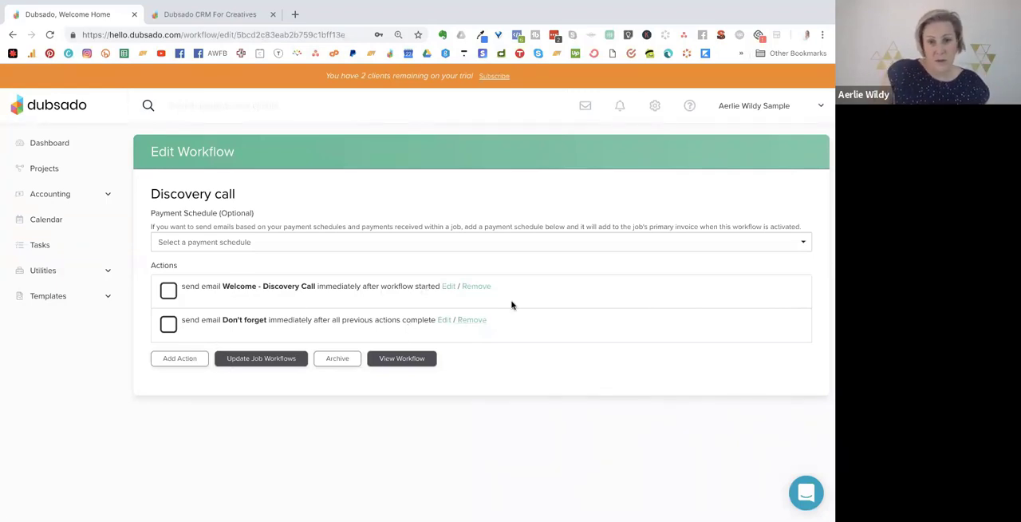
# Set the Discovery Call lead capture form's default workflow to "Discovery call" and save the form.
pyautogui.click(41, 299)
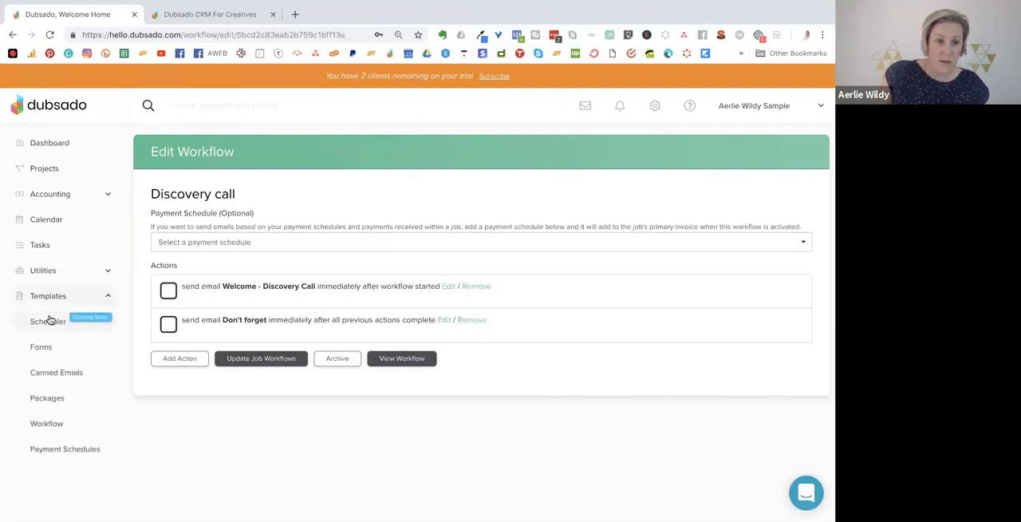
pyautogui.click(42, 348)
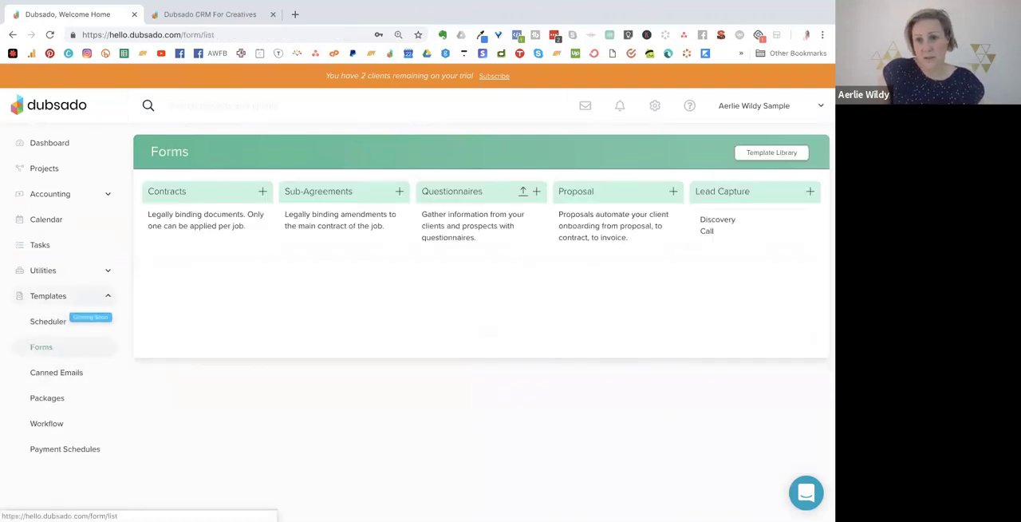
pyautogui.click(708, 222)
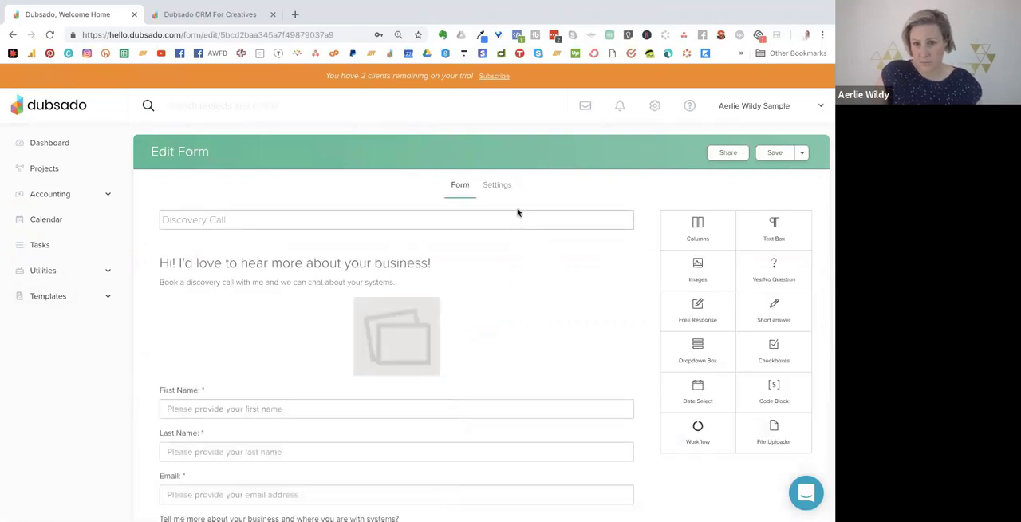
pyautogui.click(497, 186)
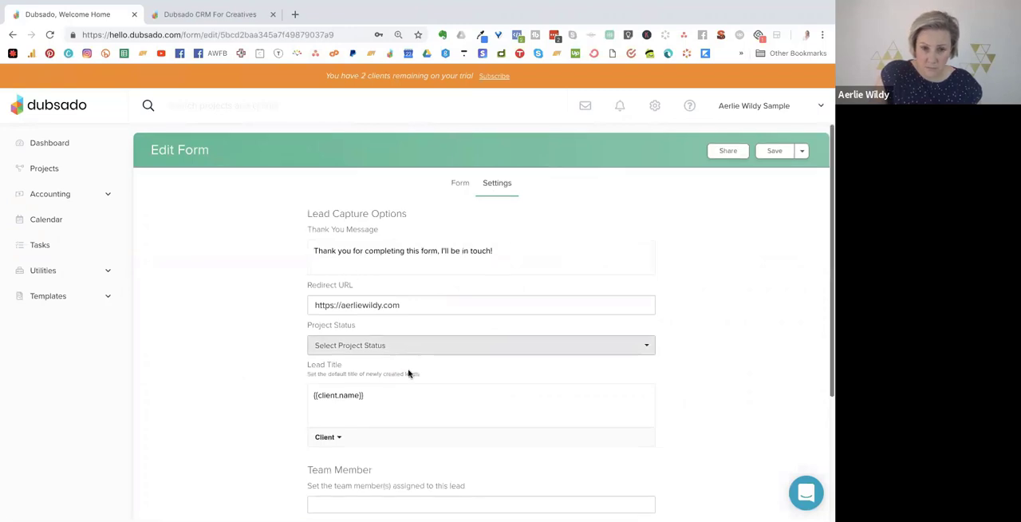
pyautogui.scroll(-1, 425, 429)
pyautogui.scroll(-3, 424, 428)
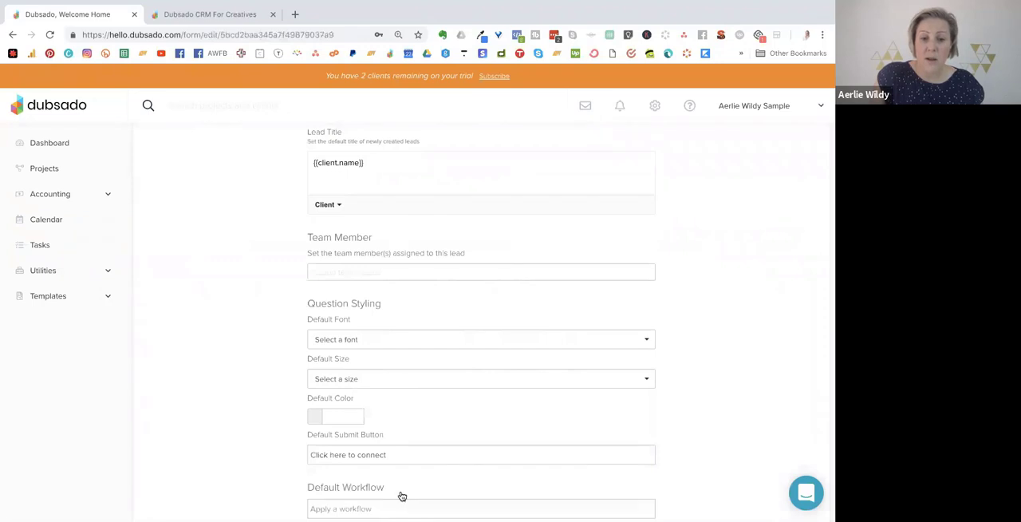
pyautogui.click(402, 503)
pyautogui.click(379, 488)
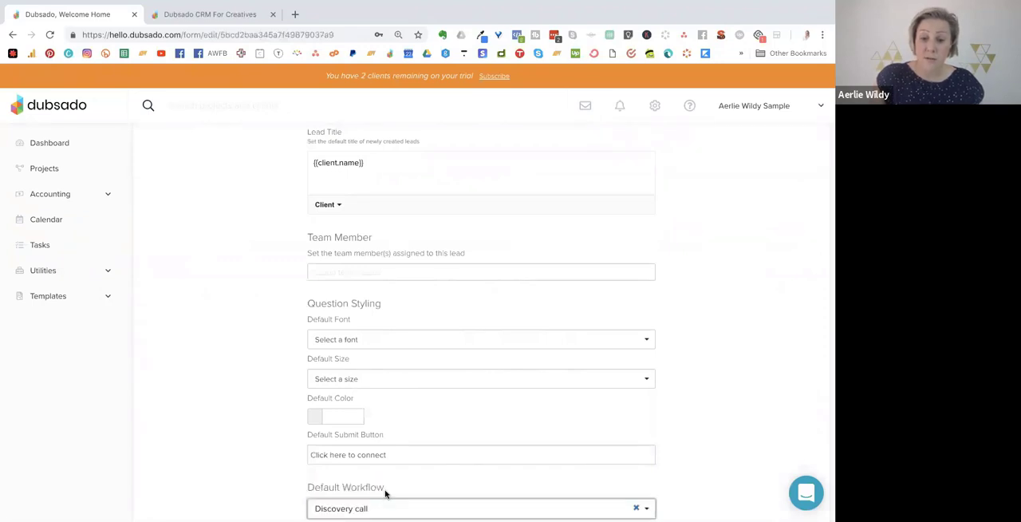
pyautogui.scroll(3, 671, 244)
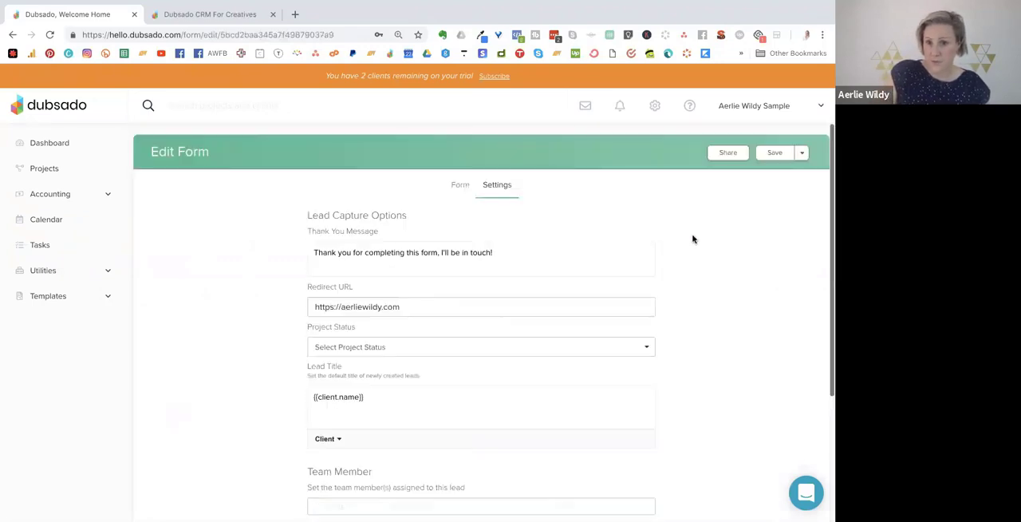
pyautogui.click(766, 156)
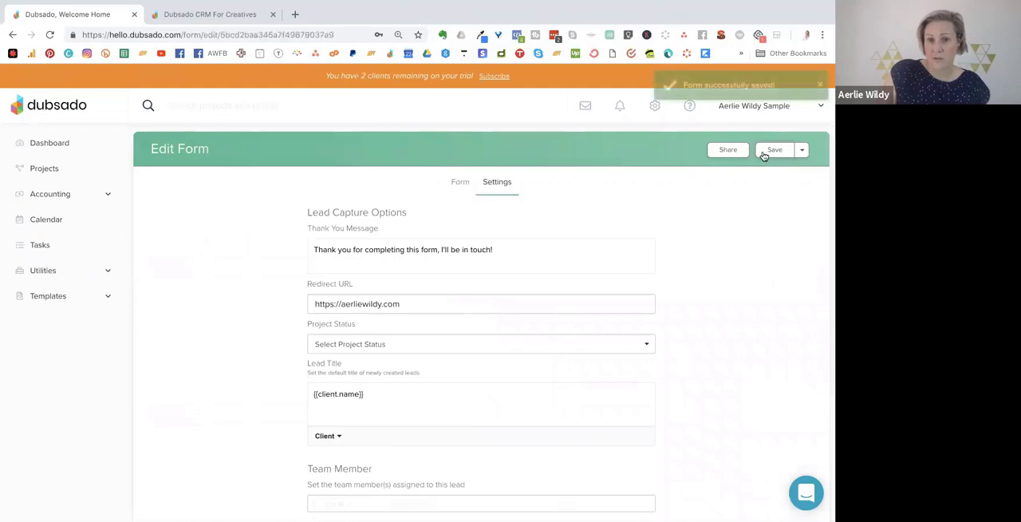
# Open the Discovery call workflow template for editing.
pyautogui.click(49, 297)
pyautogui.click(62, 428)
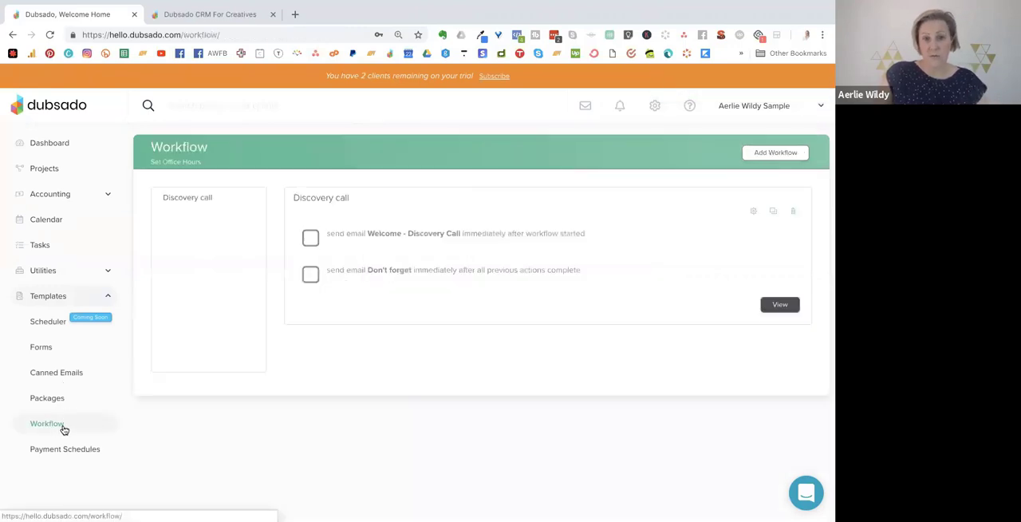
pyautogui.click(754, 214)
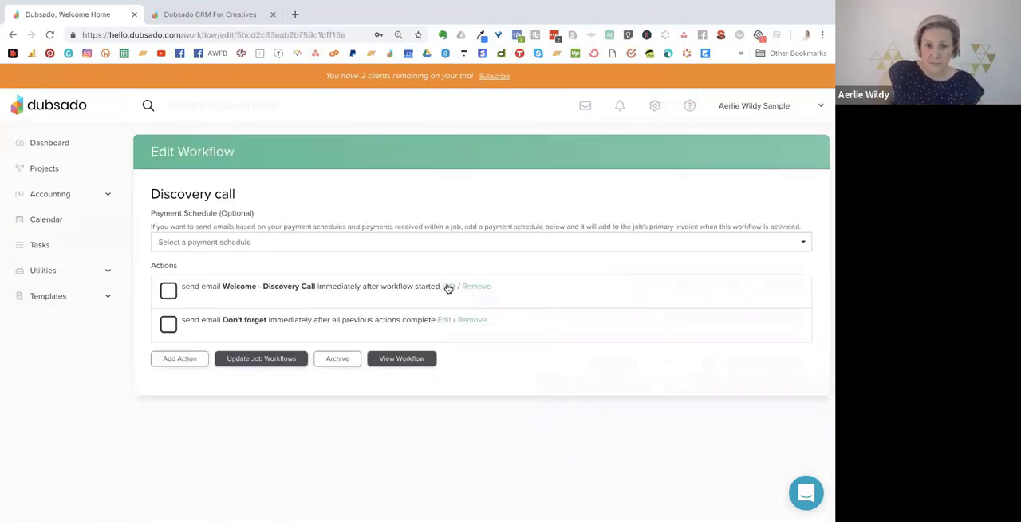
# Review the welcome email's trigger options, keep "after workflow started" and apply the action.
pyautogui.click(448, 285)
pyautogui.click(472, 232)
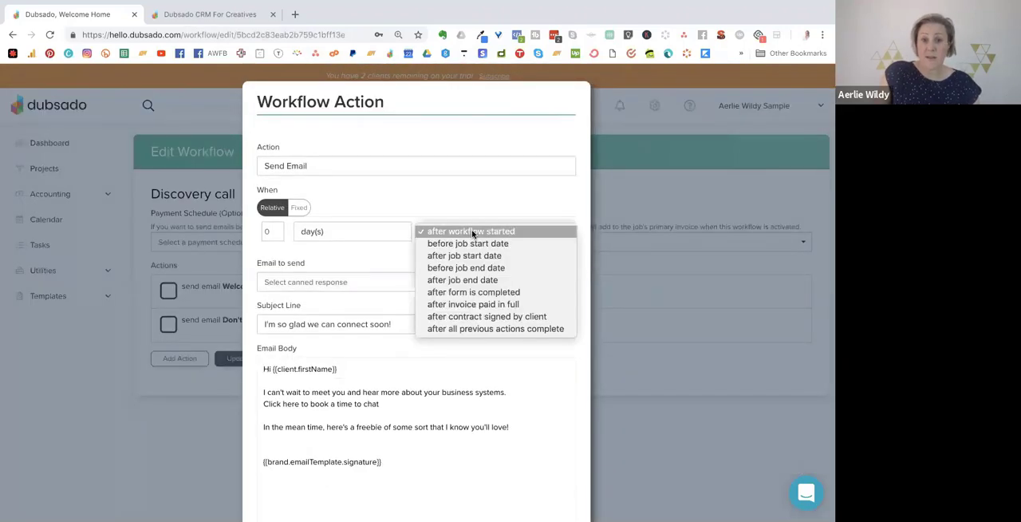
pyautogui.click(471, 231)
pyautogui.scroll(-3, 369, 336)
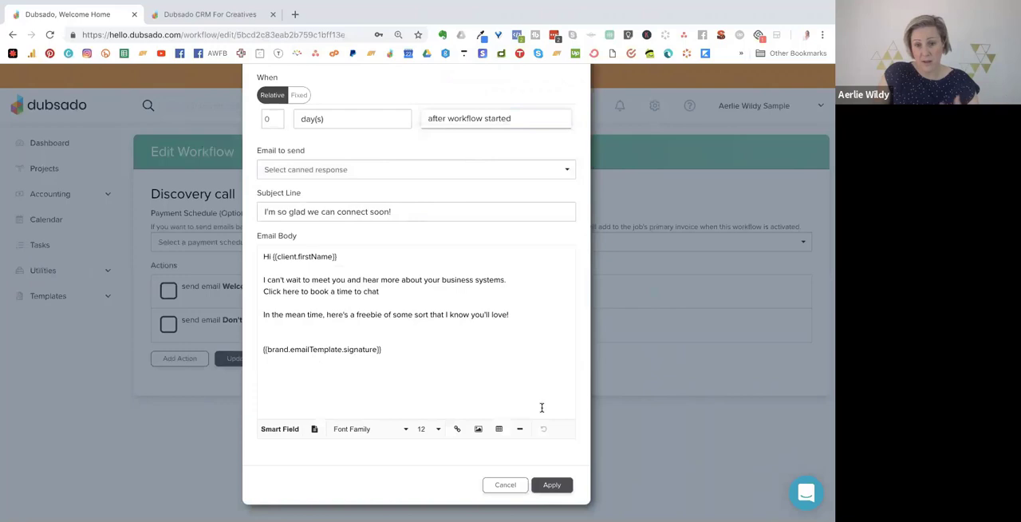
pyautogui.click(552, 484)
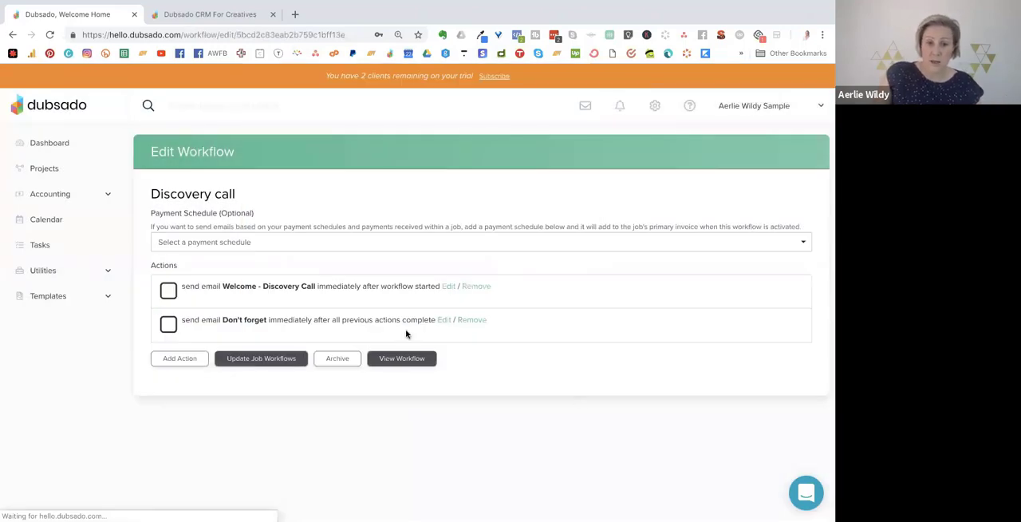
# Set the "Don't forget" reminder email action to trigger 2 days after form is completed.
pyautogui.click(443, 320)
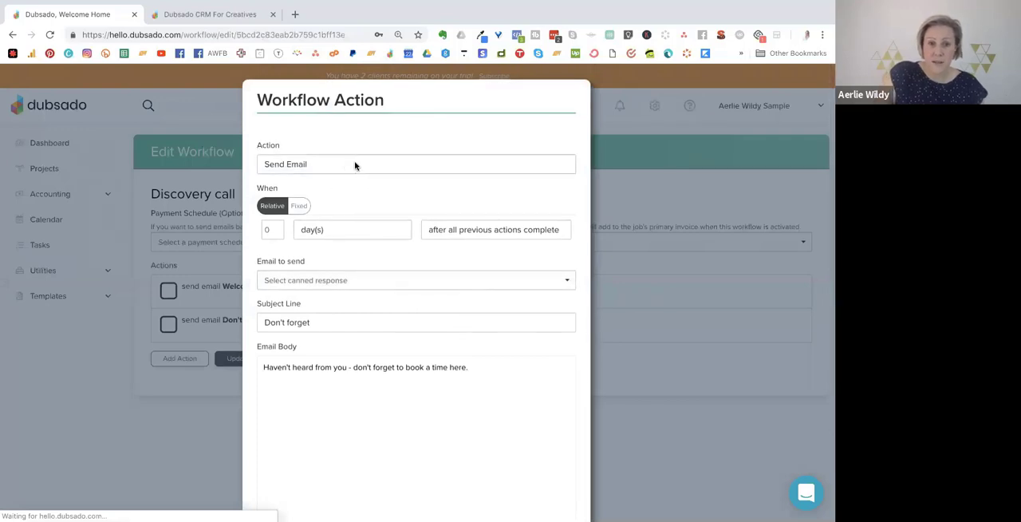
pyautogui.click(278, 226)
pyautogui.click(278, 227)
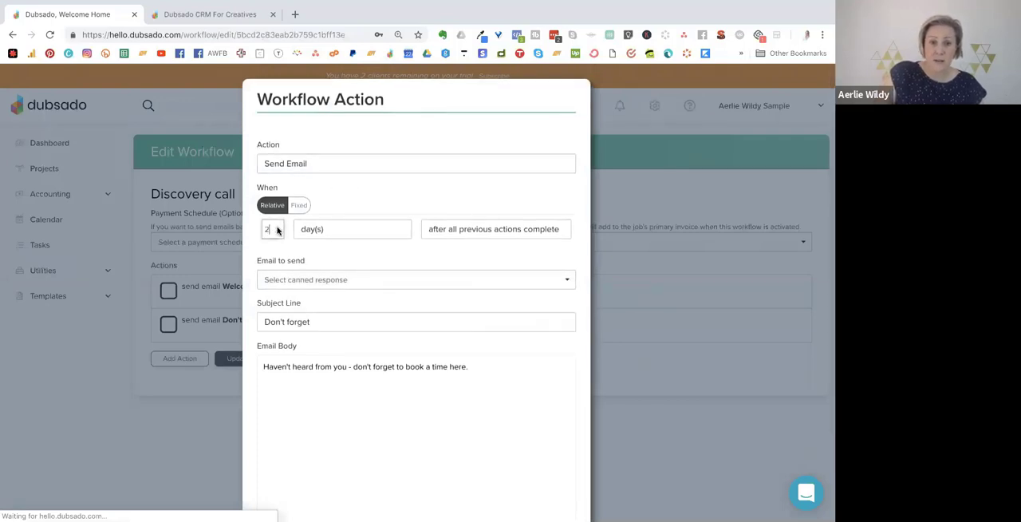
pyautogui.click(468, 231)
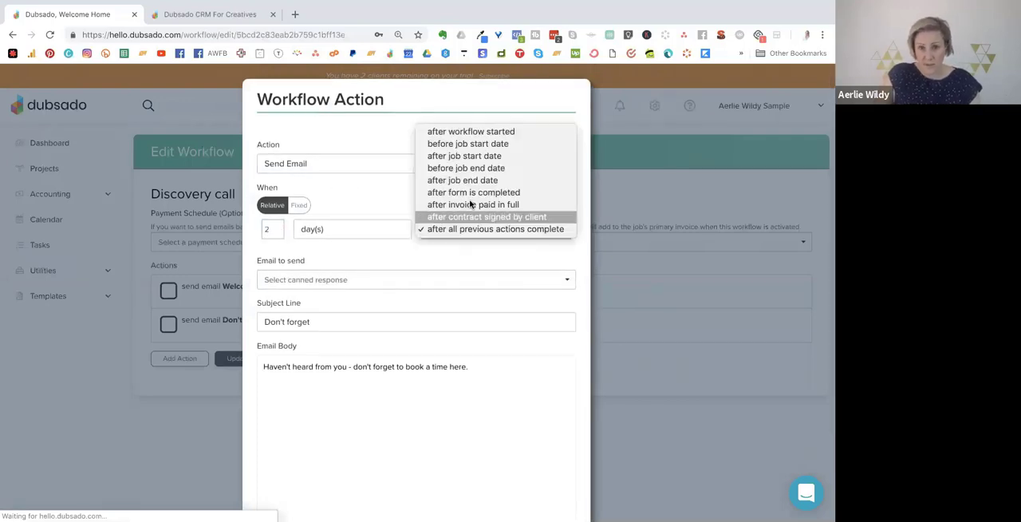
pyautogui.click(468, 194)
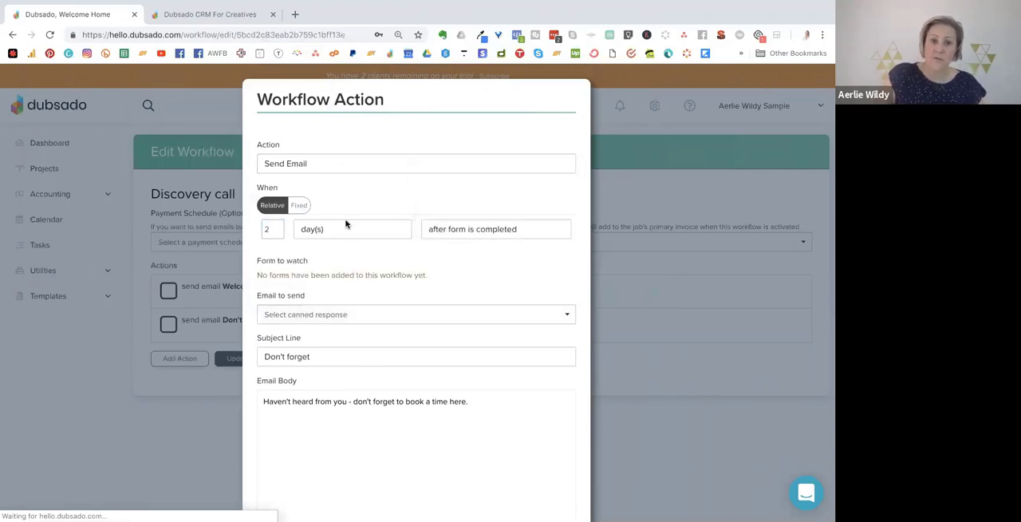
# Change the reminder's action type to Send Form and review its sending options, canned response choices and email content.
pyautogui.click(367, 167)
pyautogui.click(332, 183)
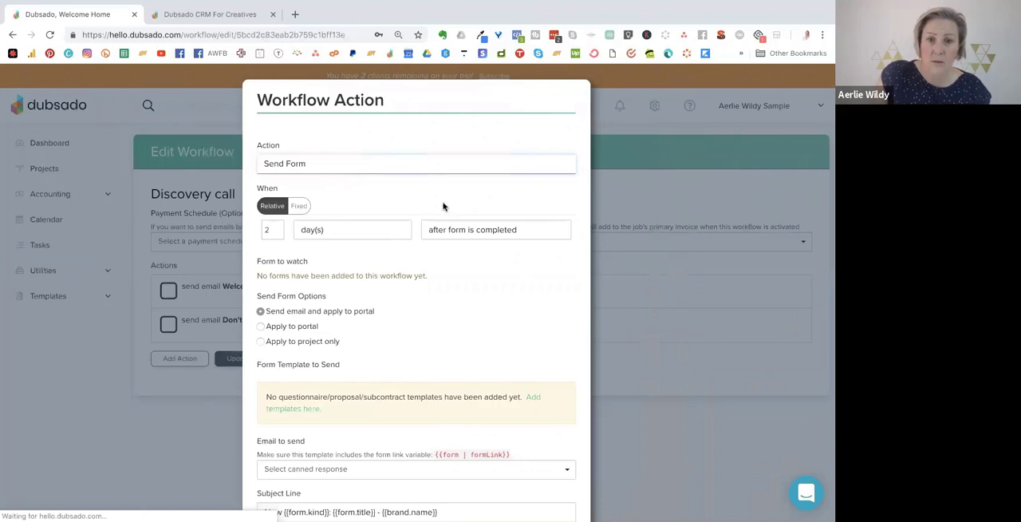
pyautogui.scroll(1, 424, 206)
pyautogui.scroll(-1, 424, 206)
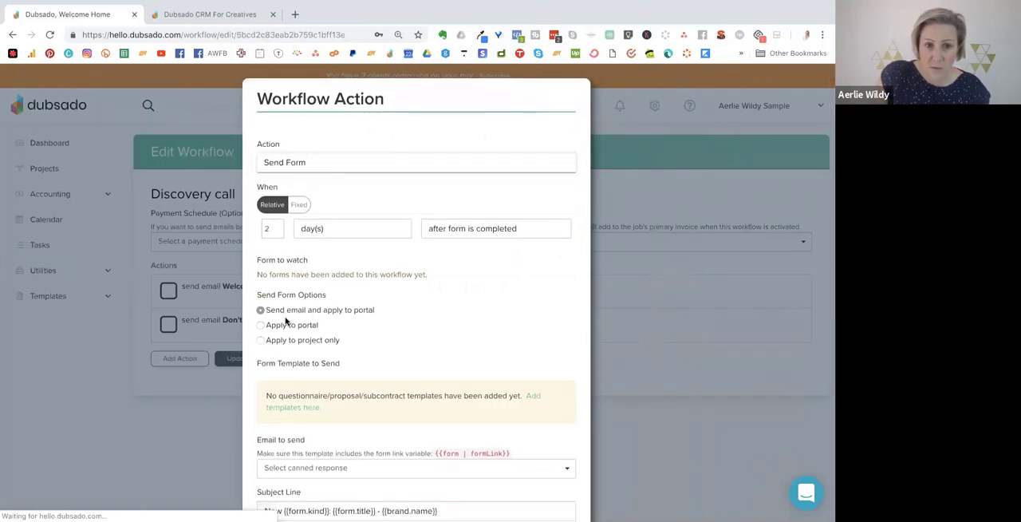
pyautogui.scroll(-3, 404, 335)
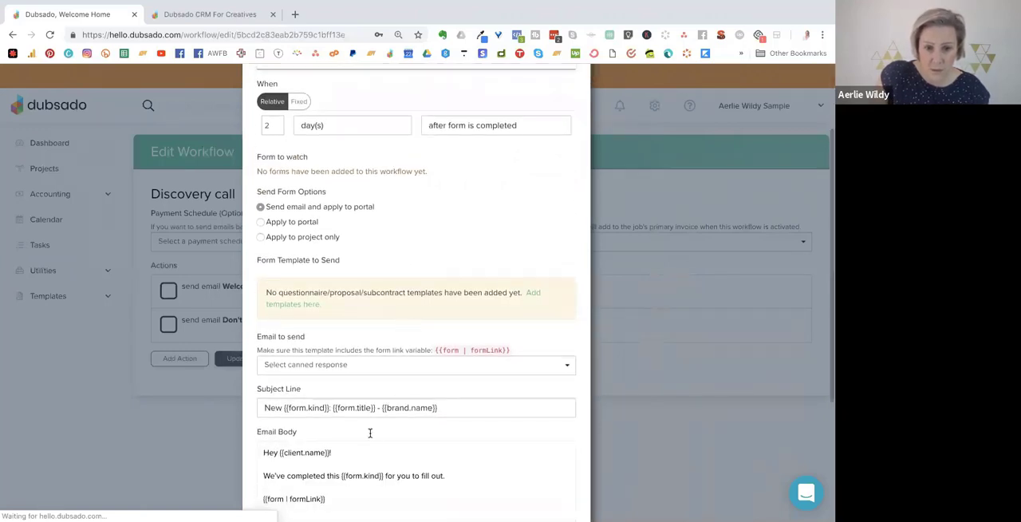
pyautogui.click(337, 364)
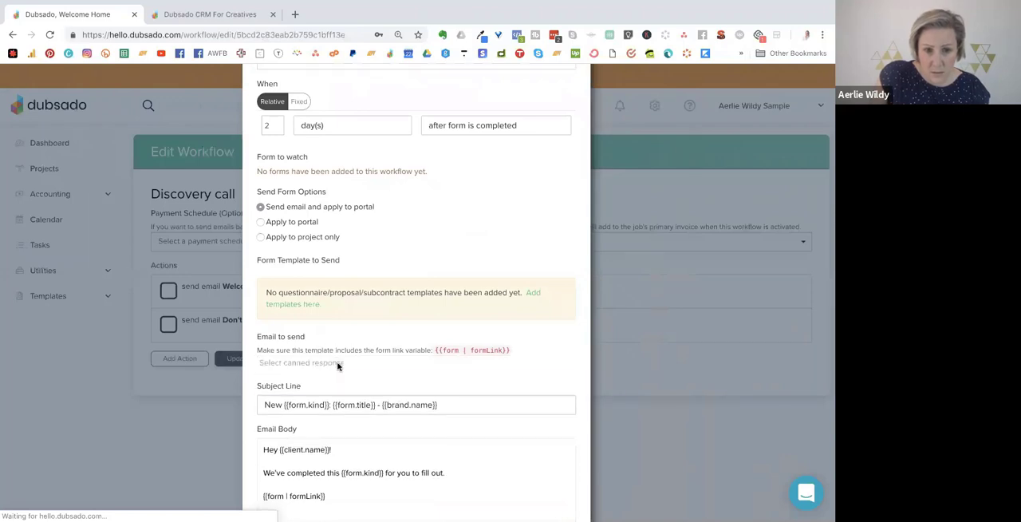
pyautogui.click(303, 404)
pyautogui.scroll(-5, 333, 385)
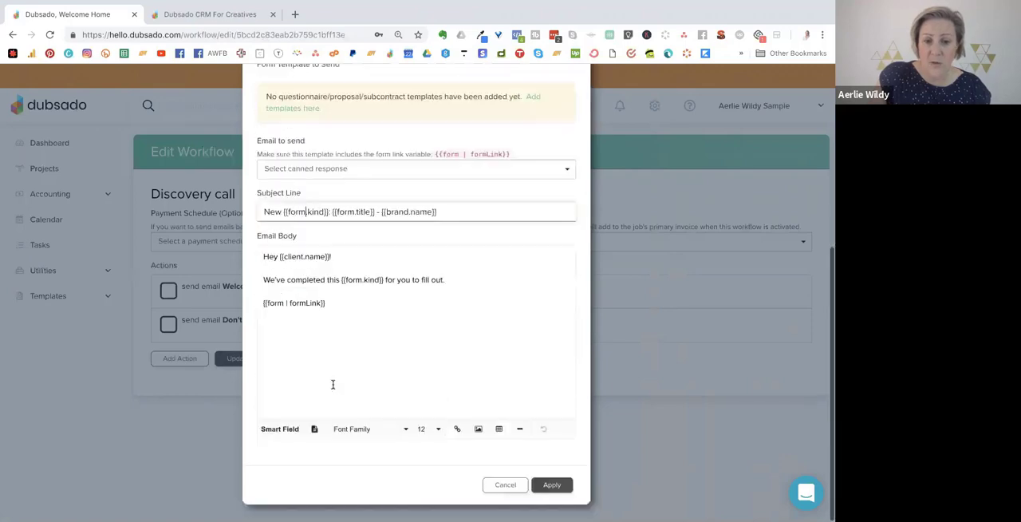
# Set the Send Form action's trigger to "after workflow started" and follow the link to add form templates.
pyautogui.scroll(8, 288, 294)
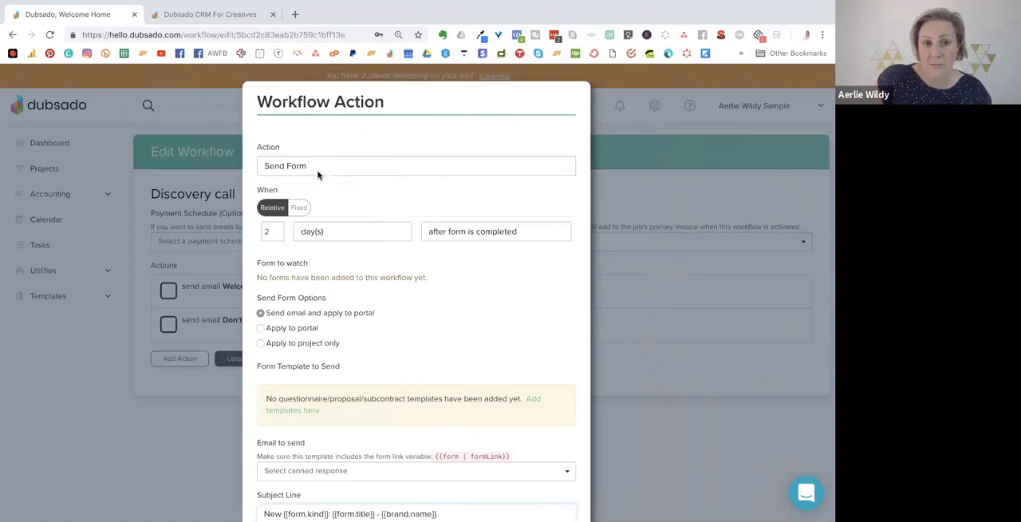
pyautogui.click(466, 231)
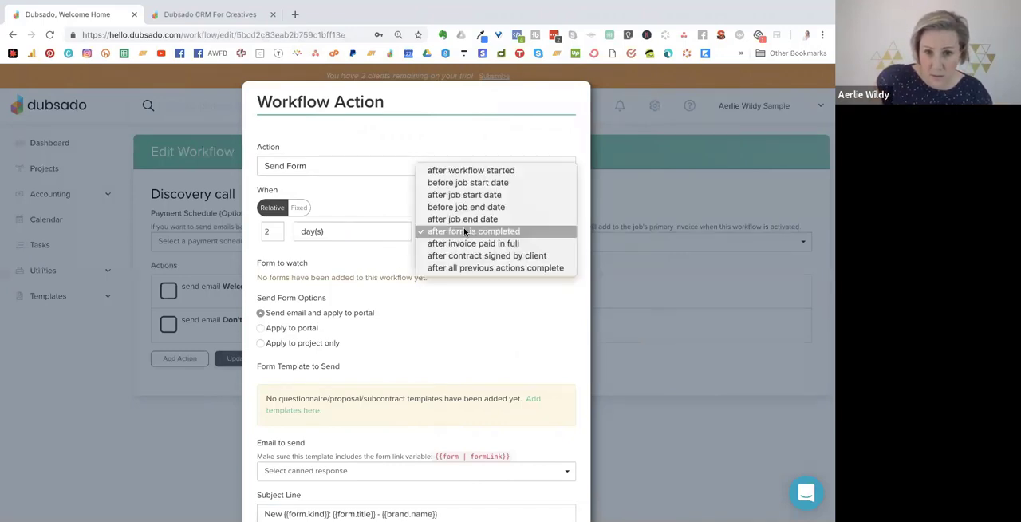
pyautogui.click(470, 170)
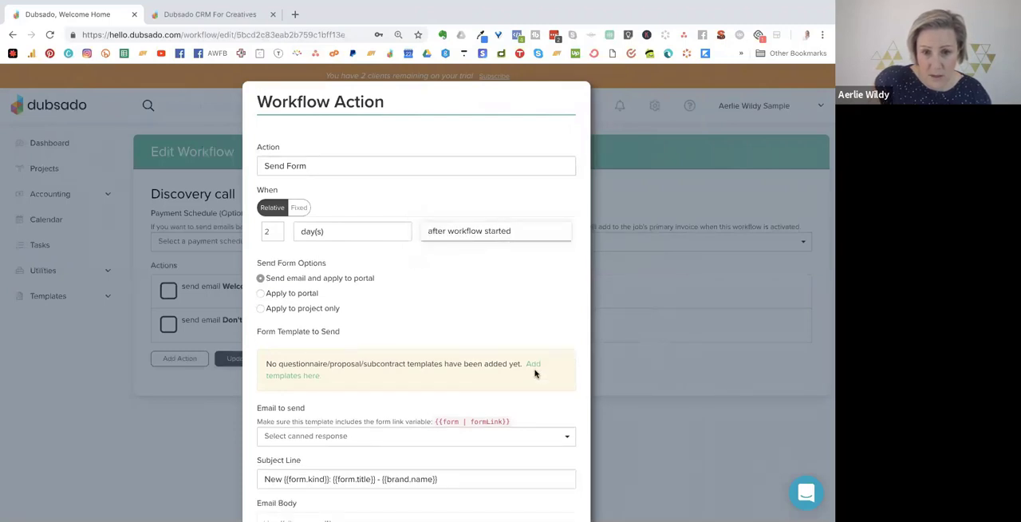
pyautogui.click(533, 363)
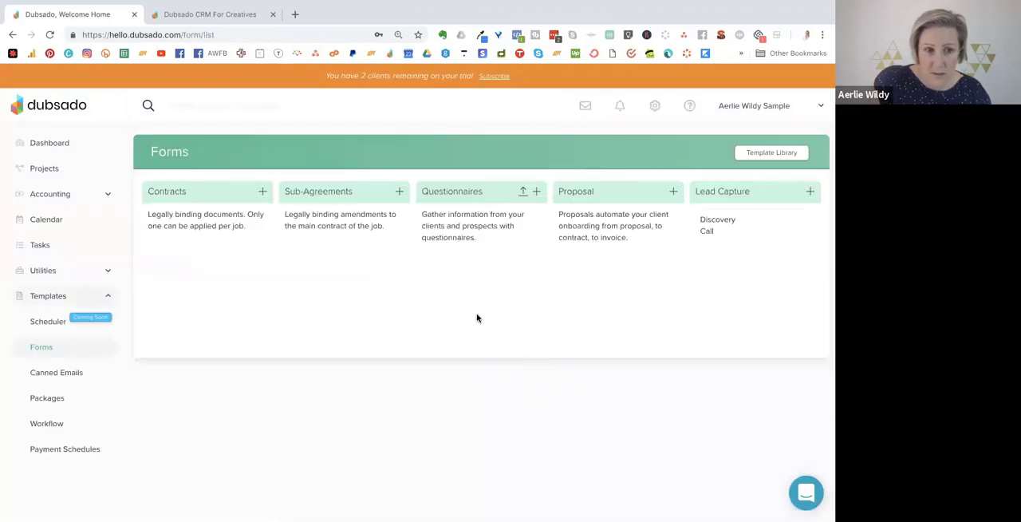